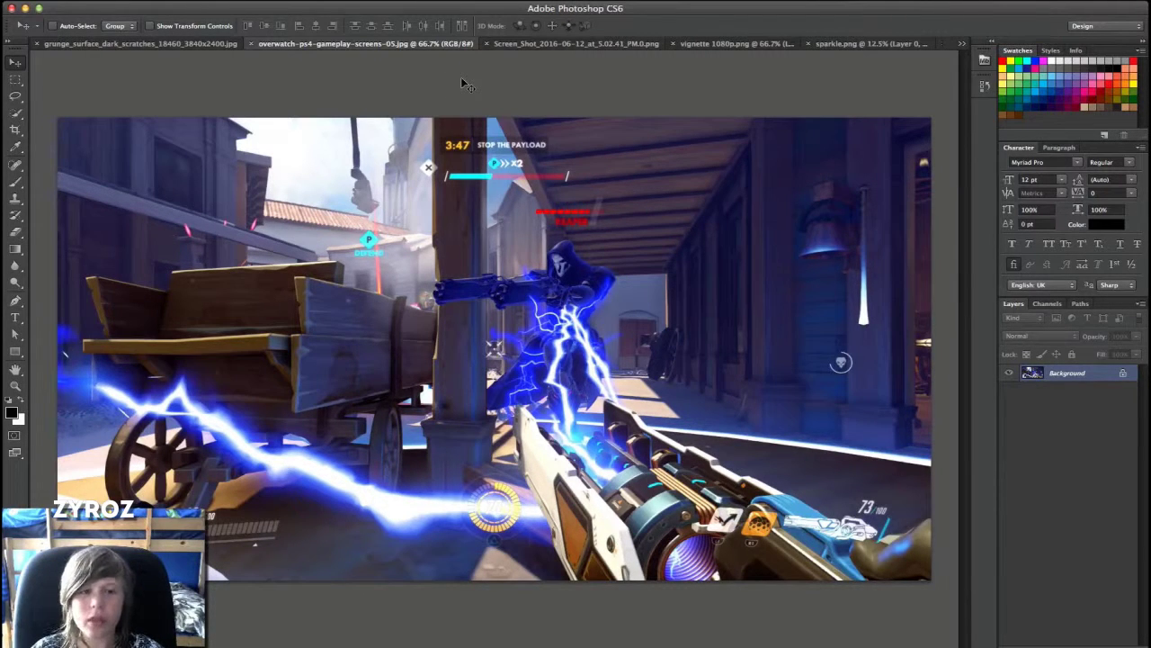
left_click(133, 1)
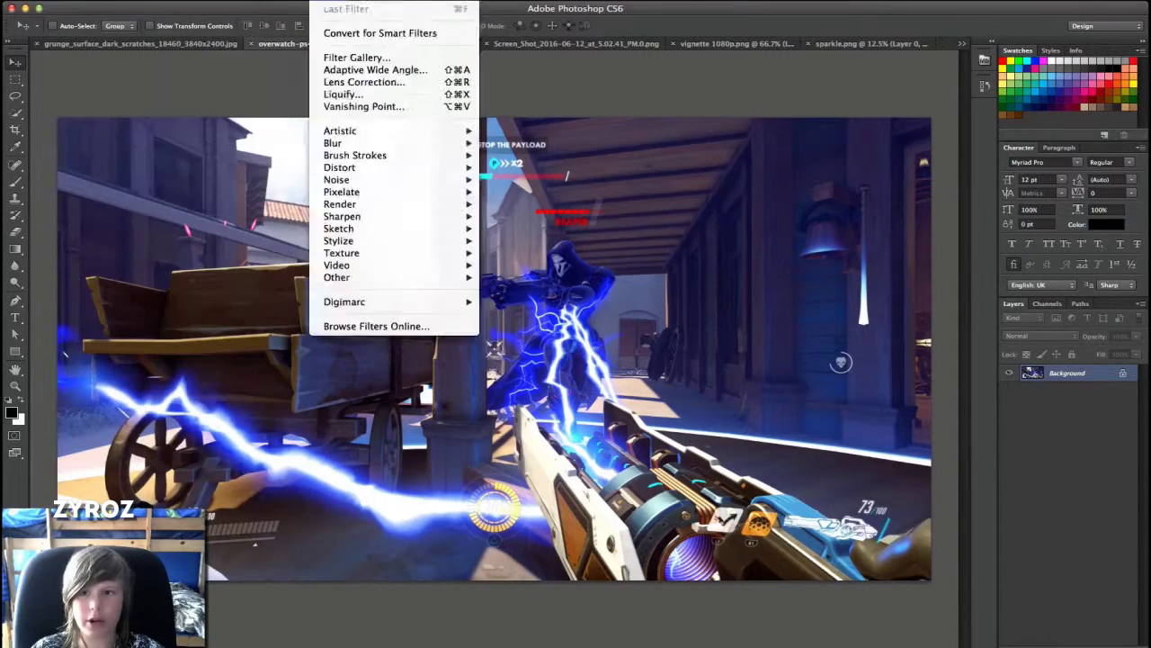
left_click(947, 47)
left_click(901, 45)
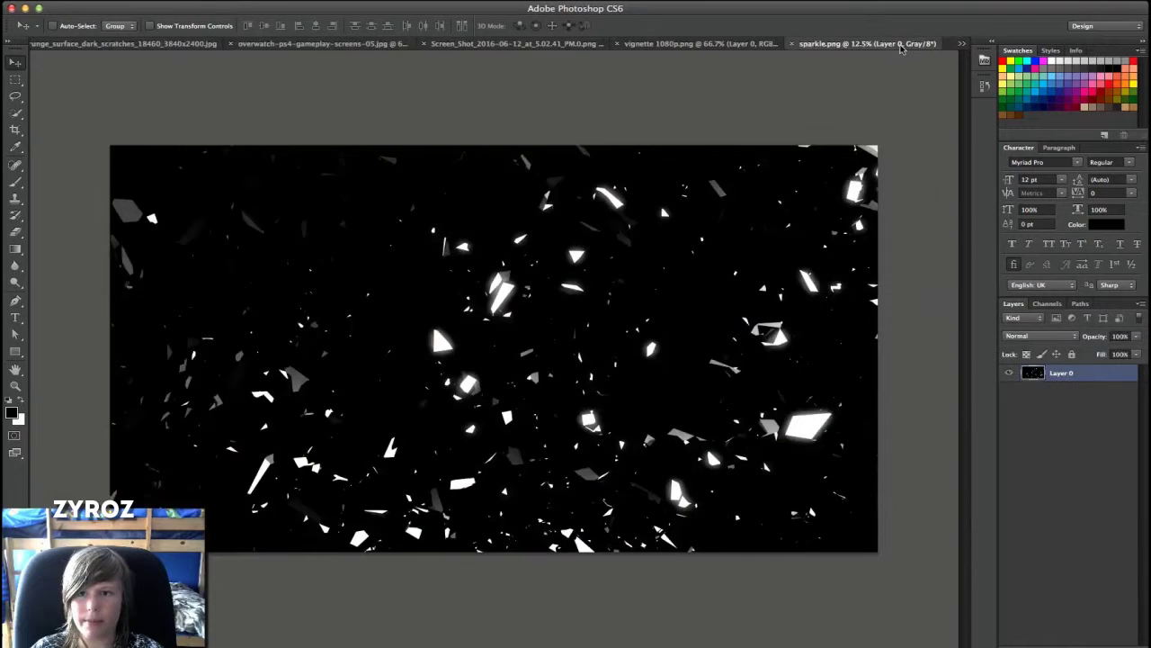
Create a new document named "Tutorial CA" at 2560 x 1440 pixels with a transparent background.
left_click(116, 2)
left_click(117, 8)
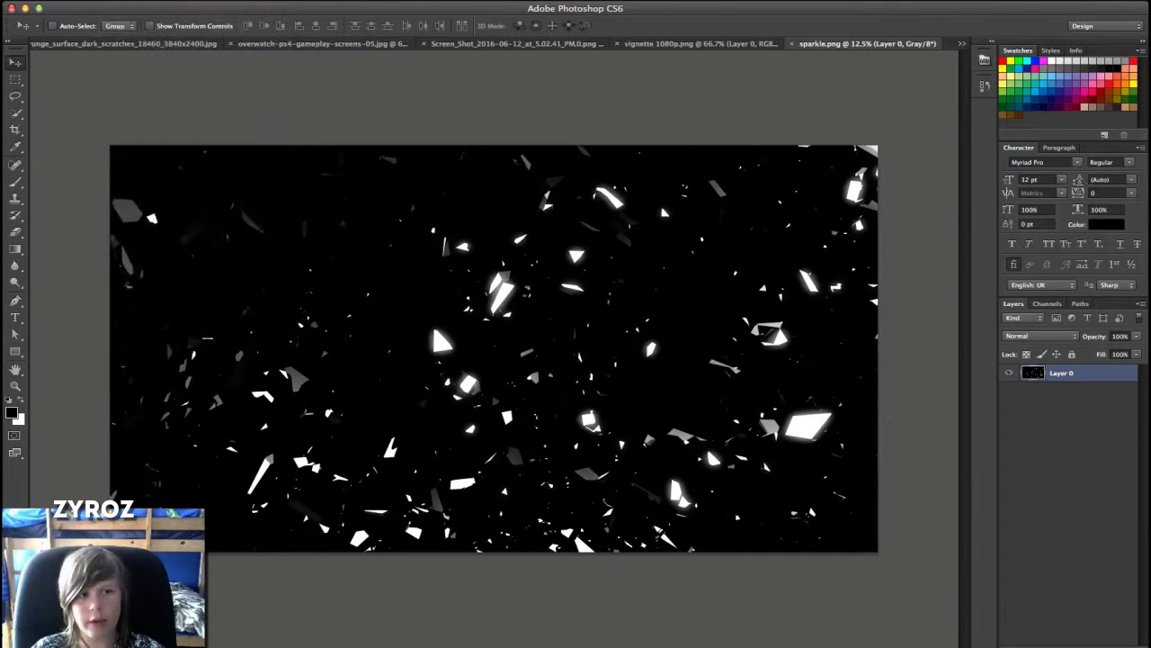
type("Tu")
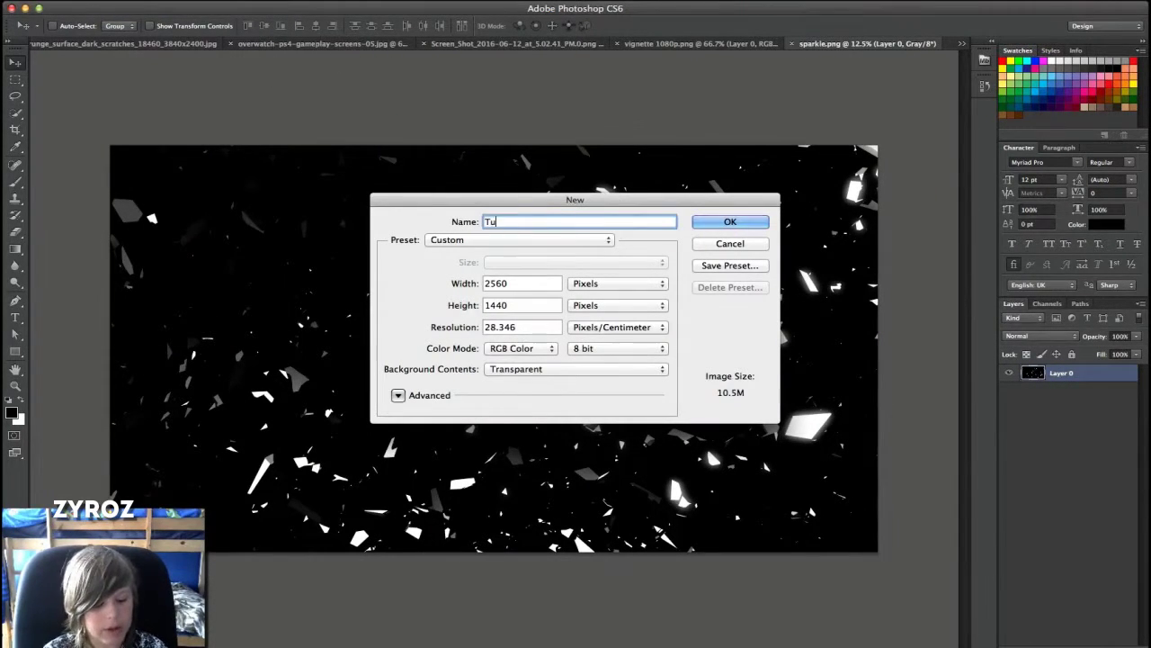
type("torial CA")
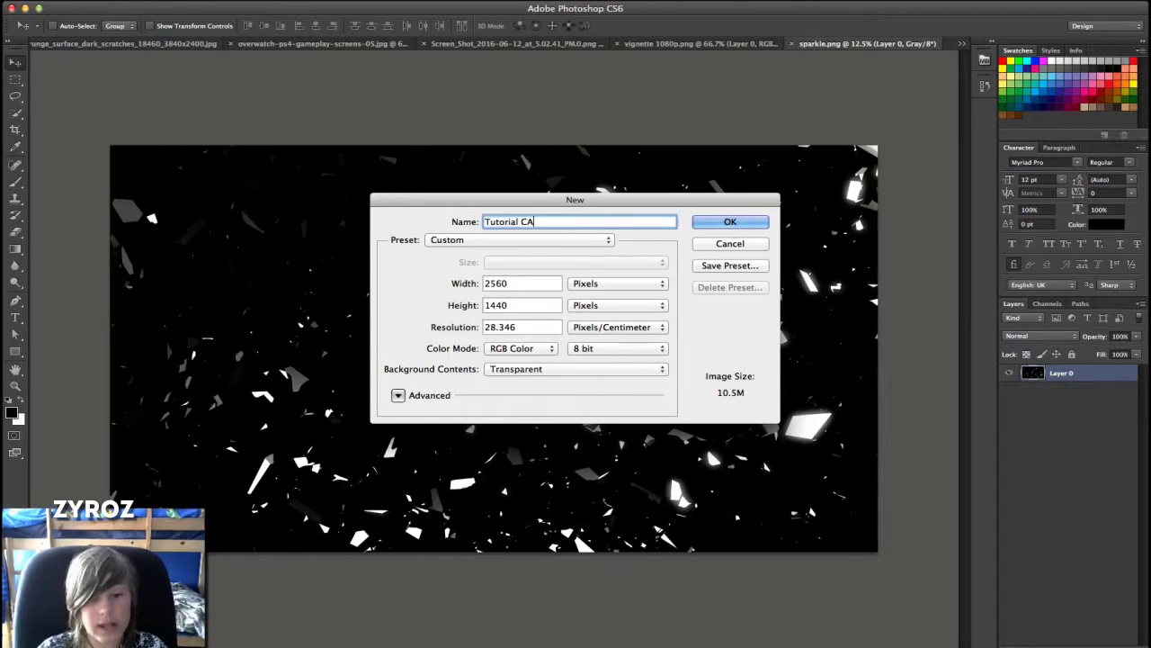
left_click(581, 286)
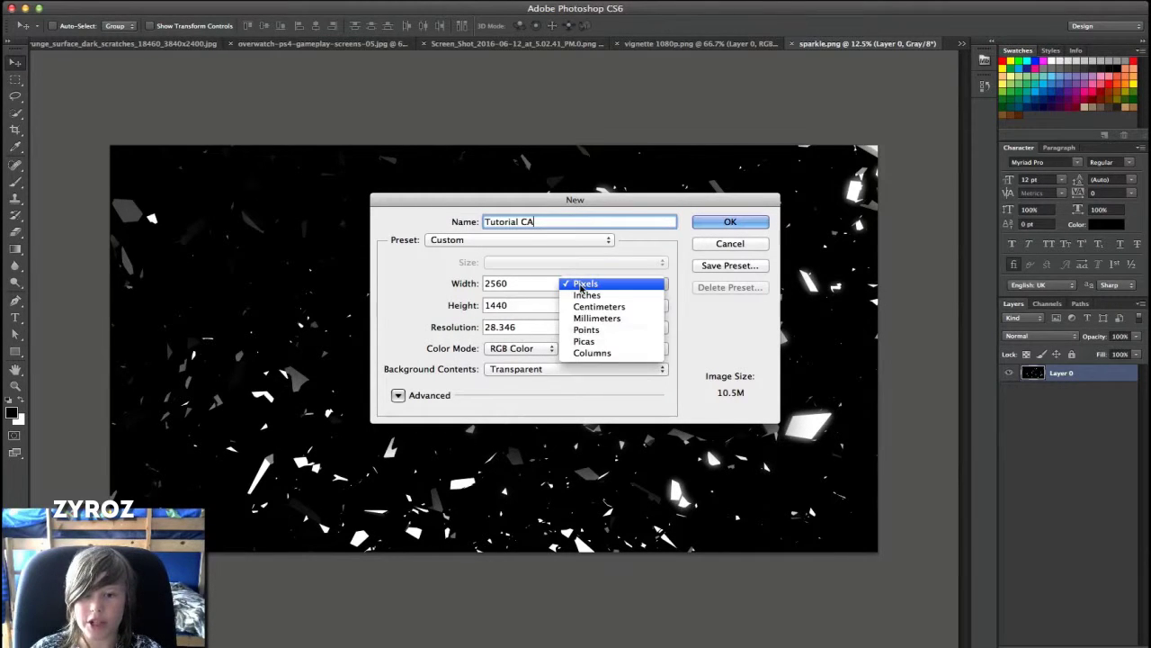
left_click(529, 276)
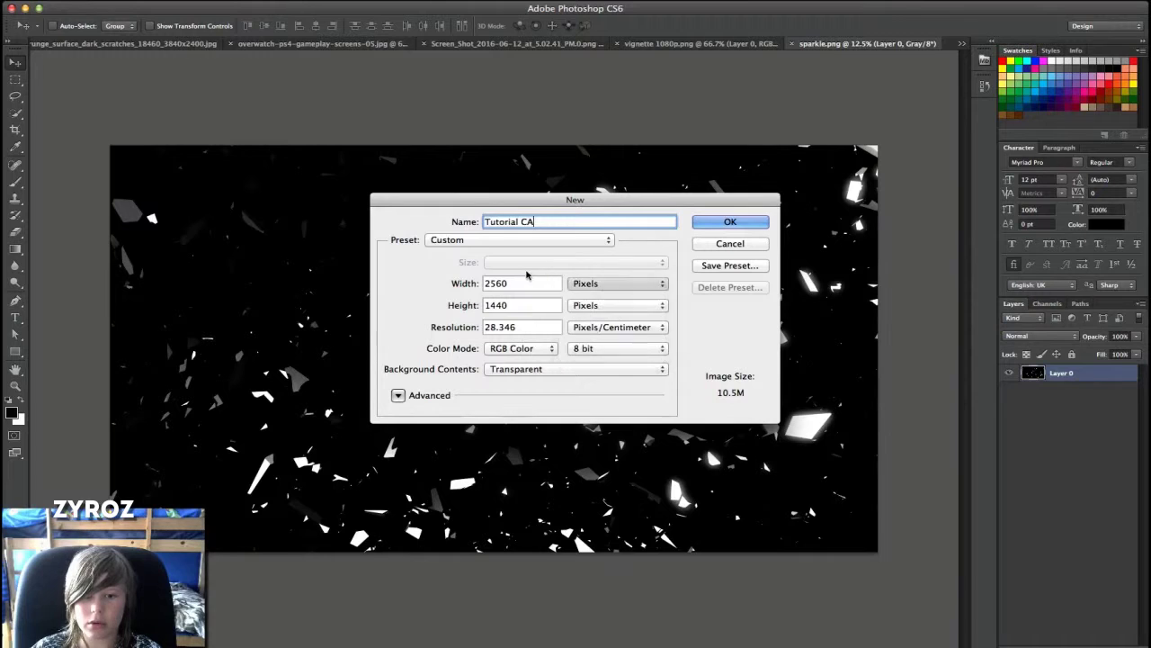
left_click_drag(486, 282, 568, 282)
left_click(496, 283)
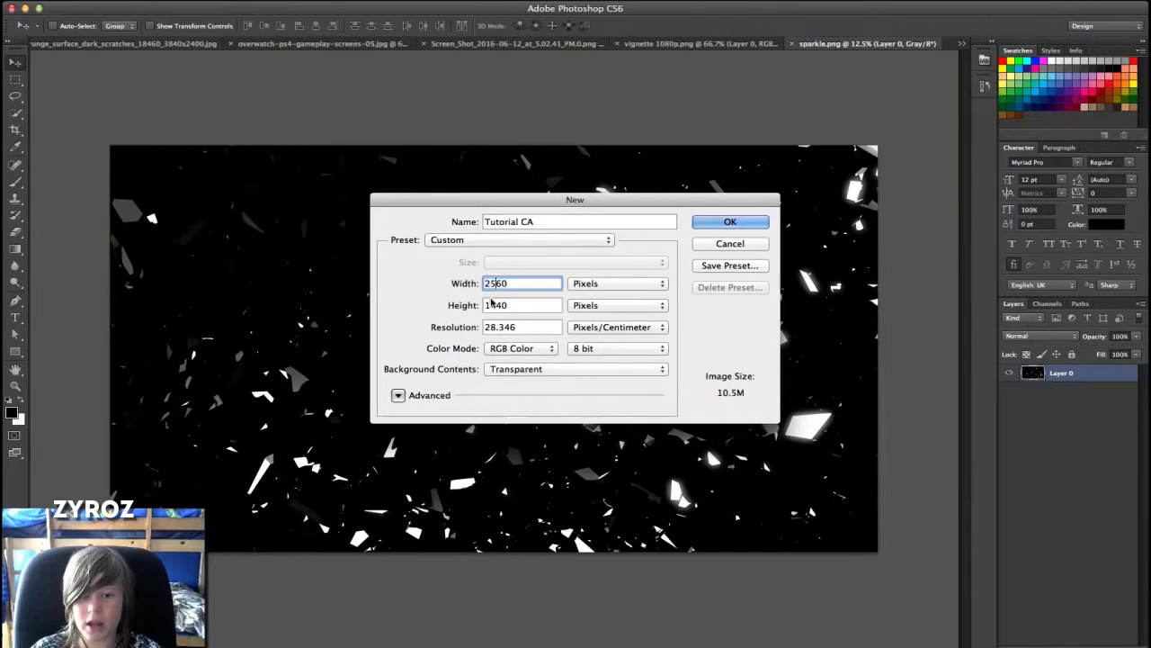
key("Tab")
left_click(524, 309)
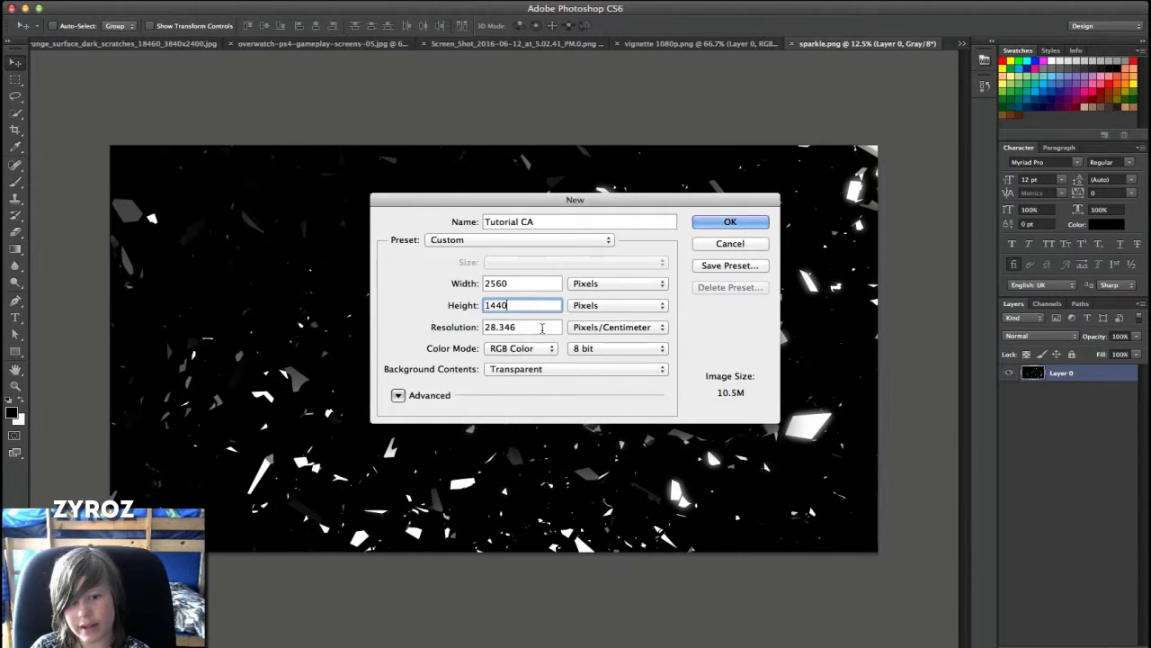
left_click(556, 369)
left_click(558, 371)
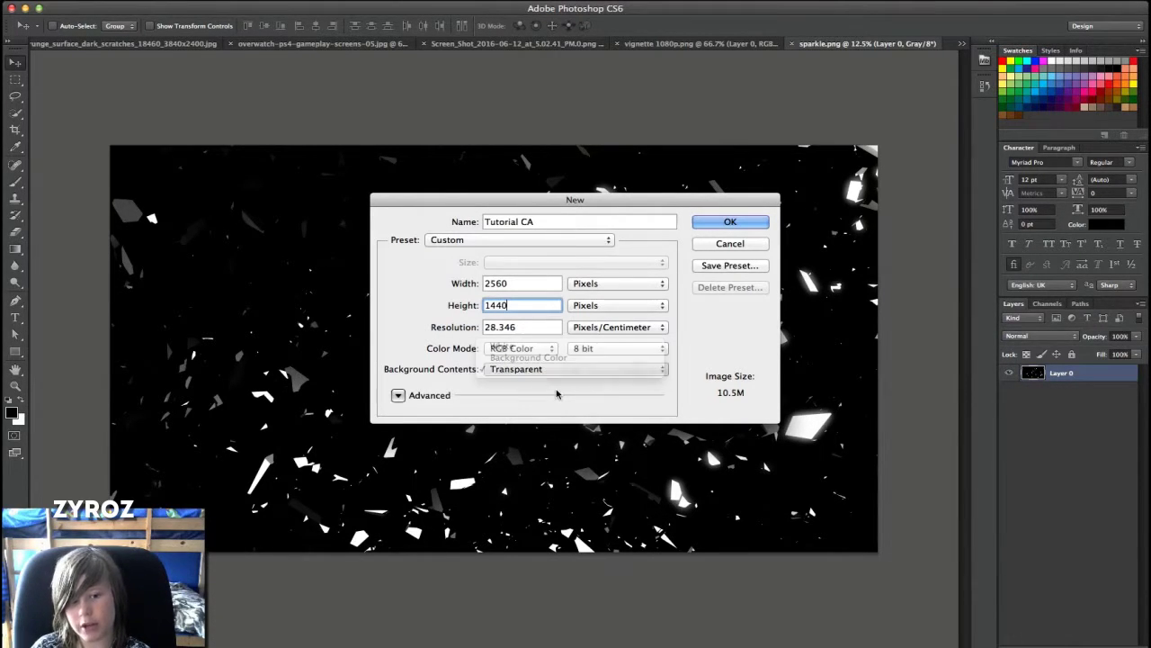
left_click(719, 223)
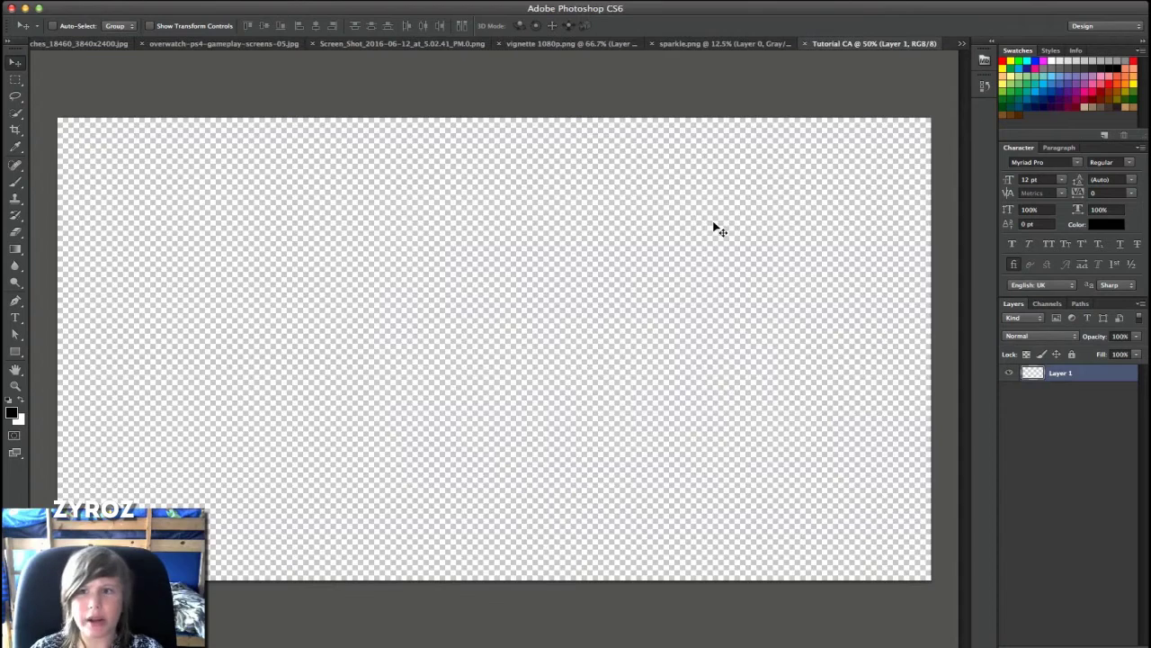
Place the overwatch-ps4-gameplay-screens-05 image file into the blank document and enlarge it to about 105%.
mouse_move(168, 644)
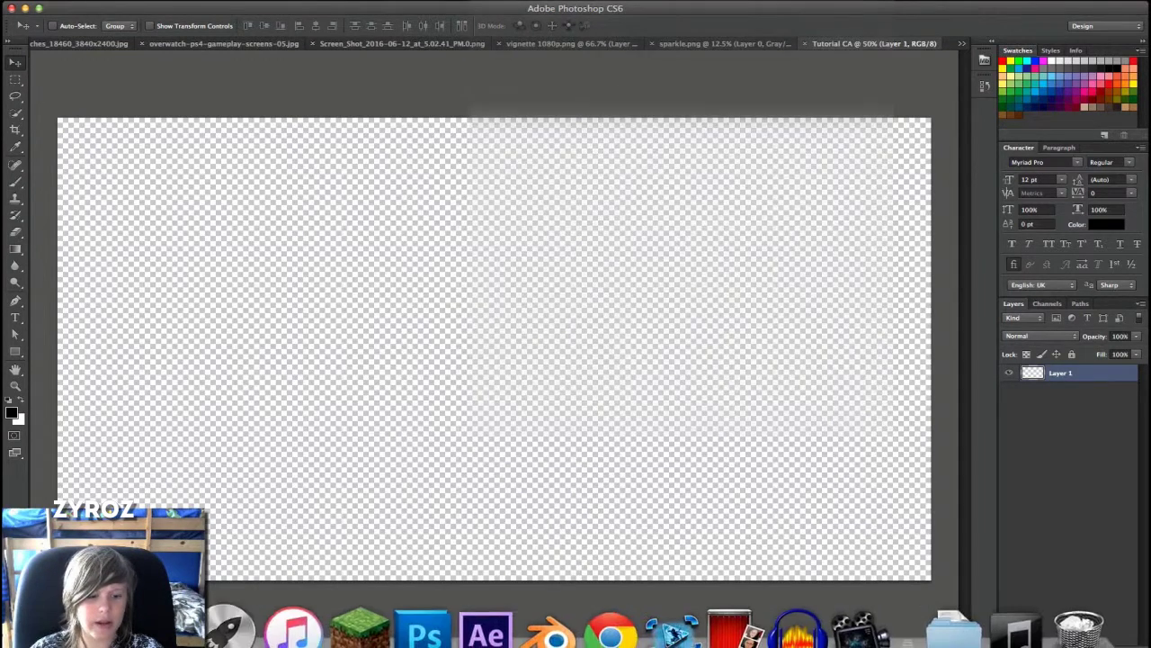
left_click(167, 622)
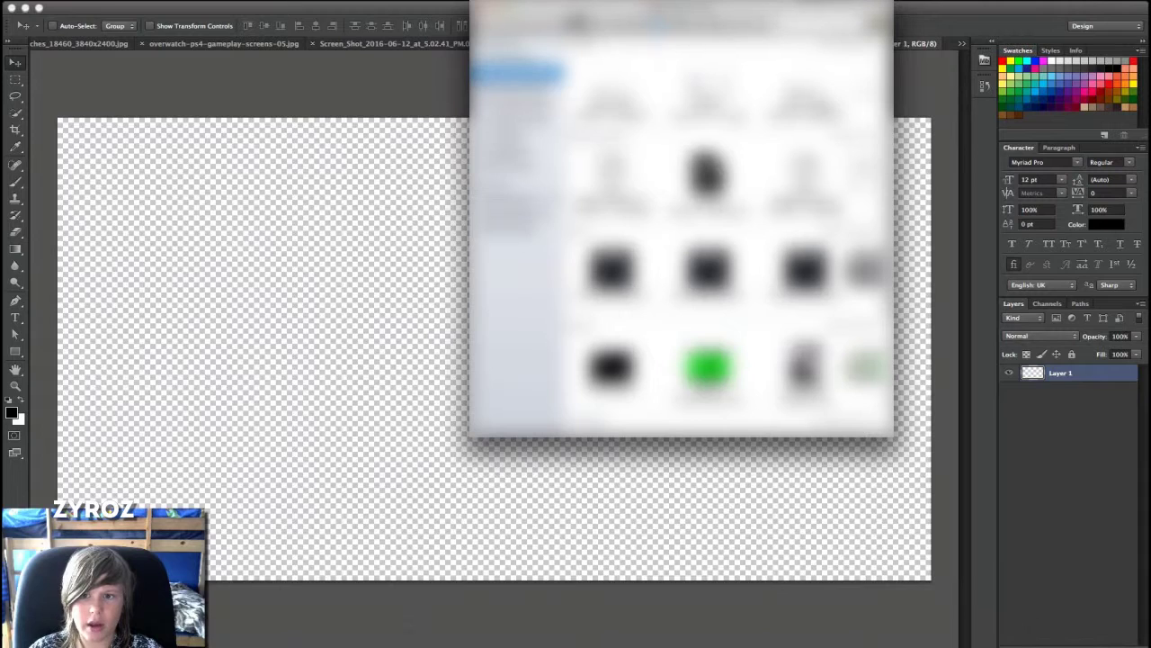
left_click(518, 57)
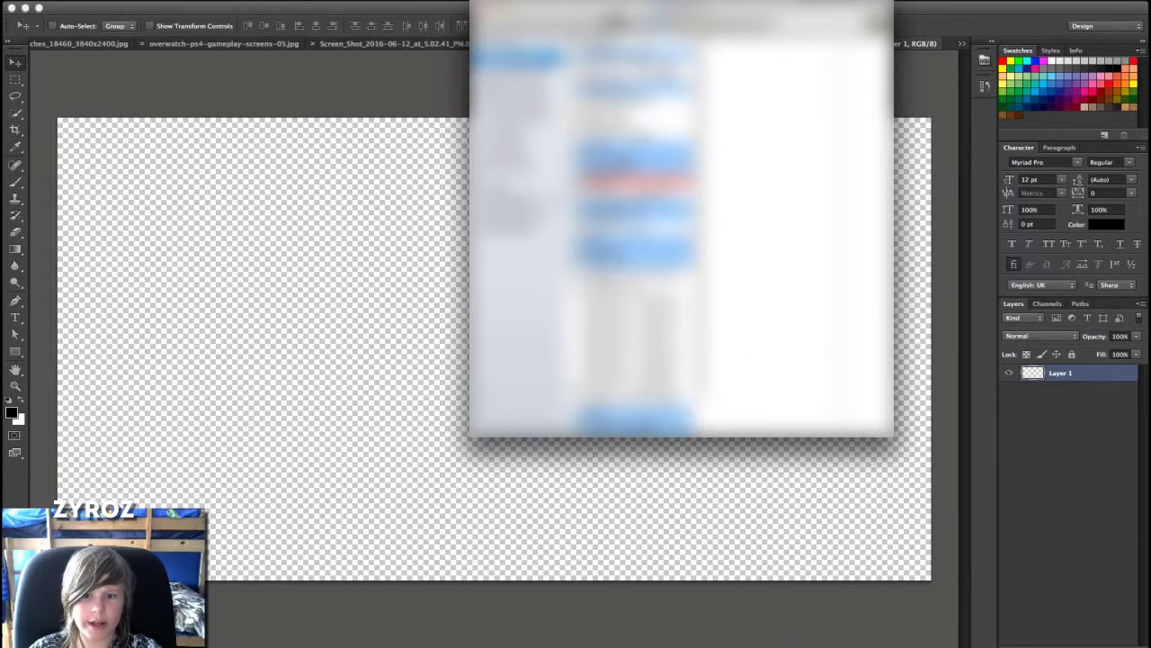
left_click(634, 271)
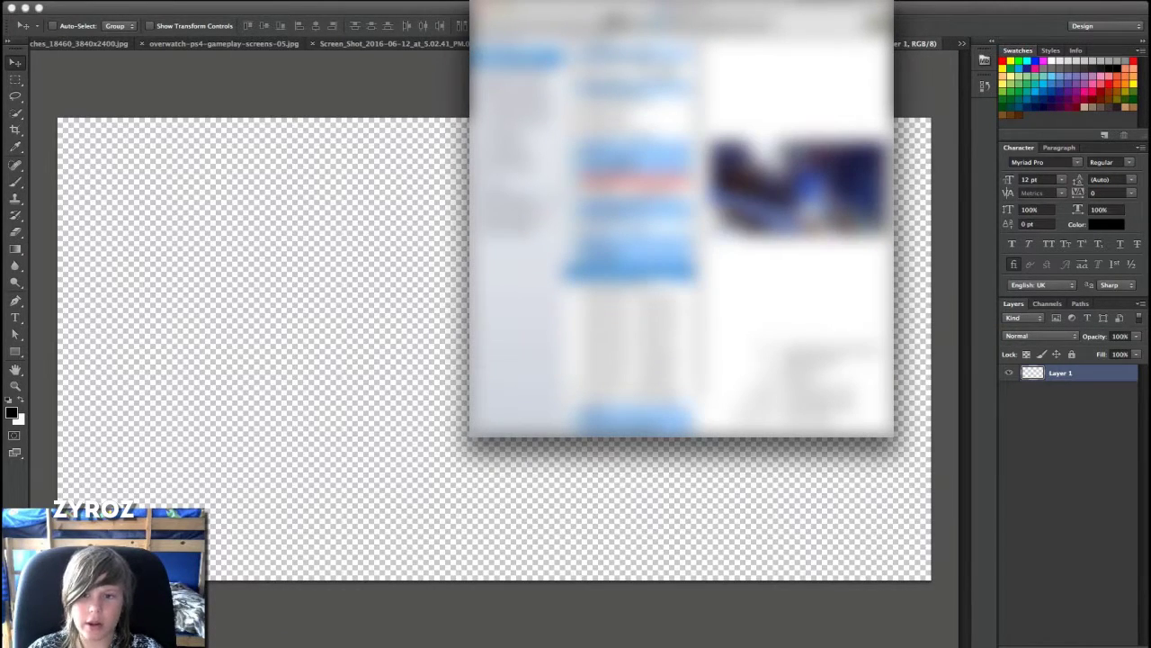
left_click_drag(629, 270, 275, 272)
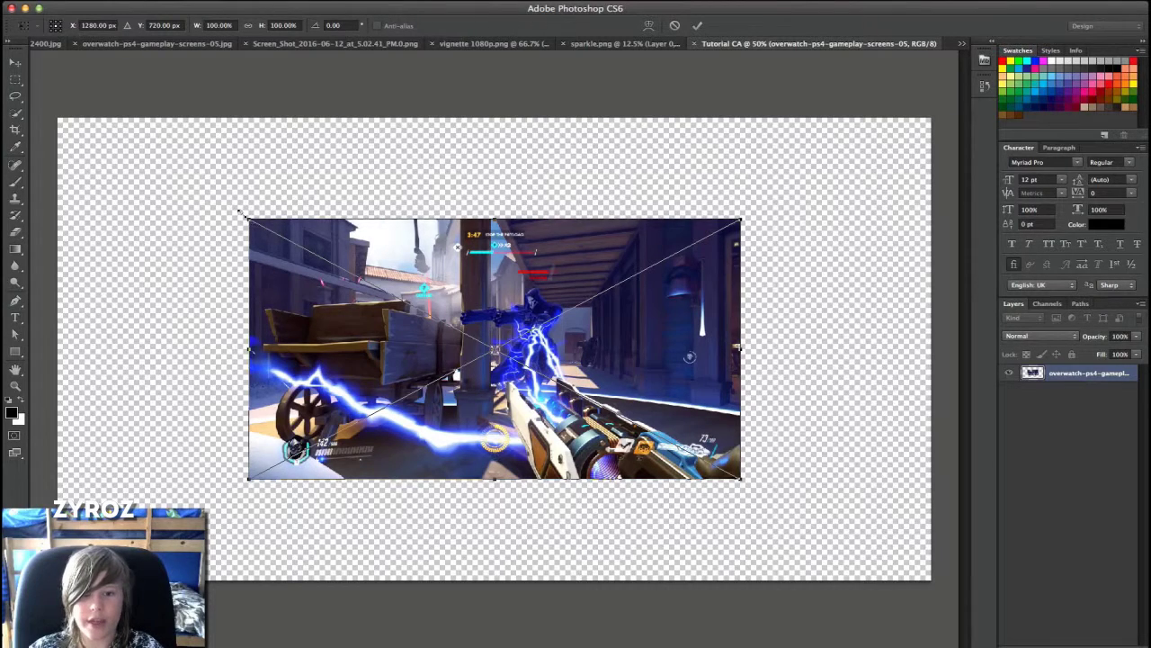
left_click_drag(240, 213, 223, 202)
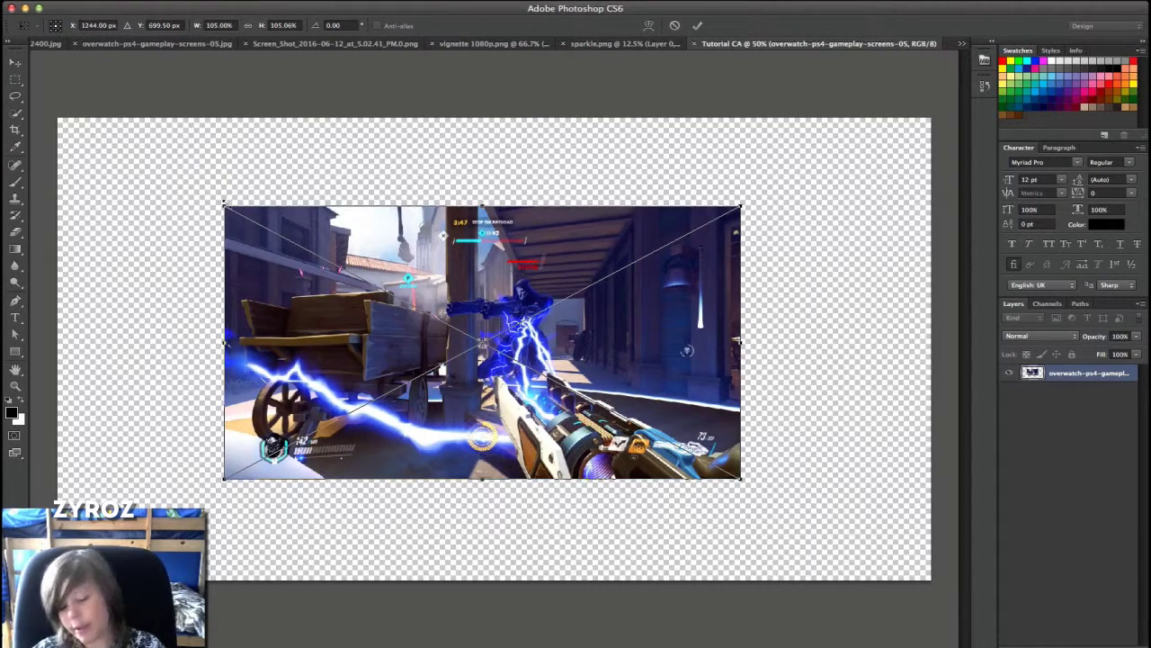
key("Return")
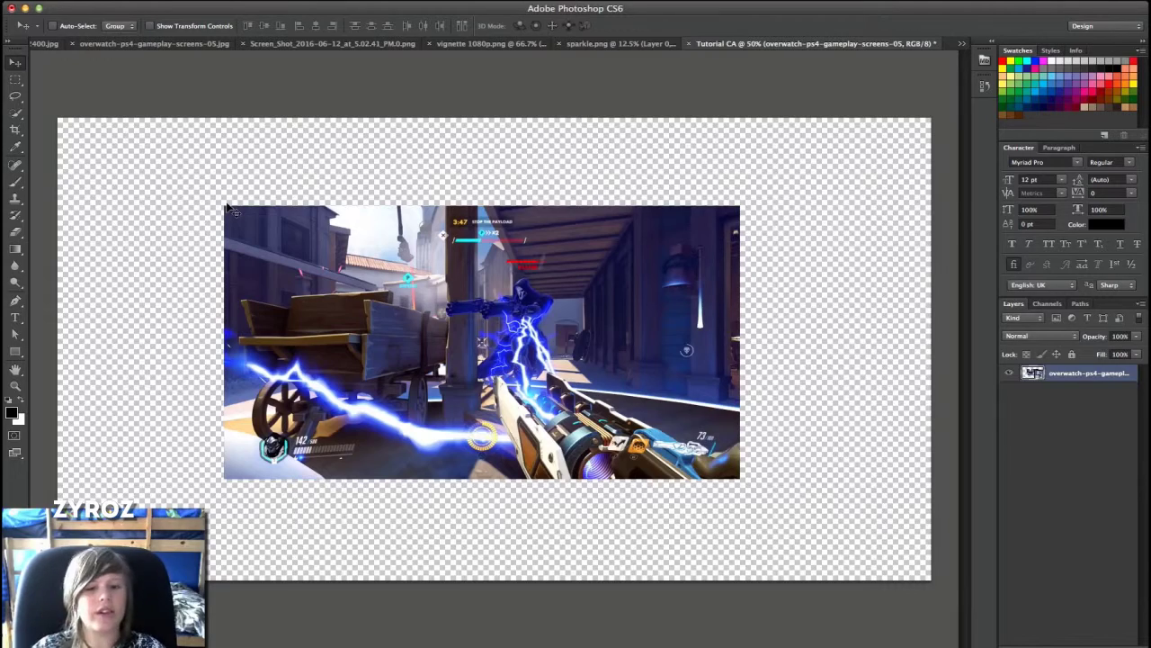
Place the YouTube Banner Template file above the screenshot and scale it to about 133% so it fills the whole canvas.
mouse_move(216, 629)
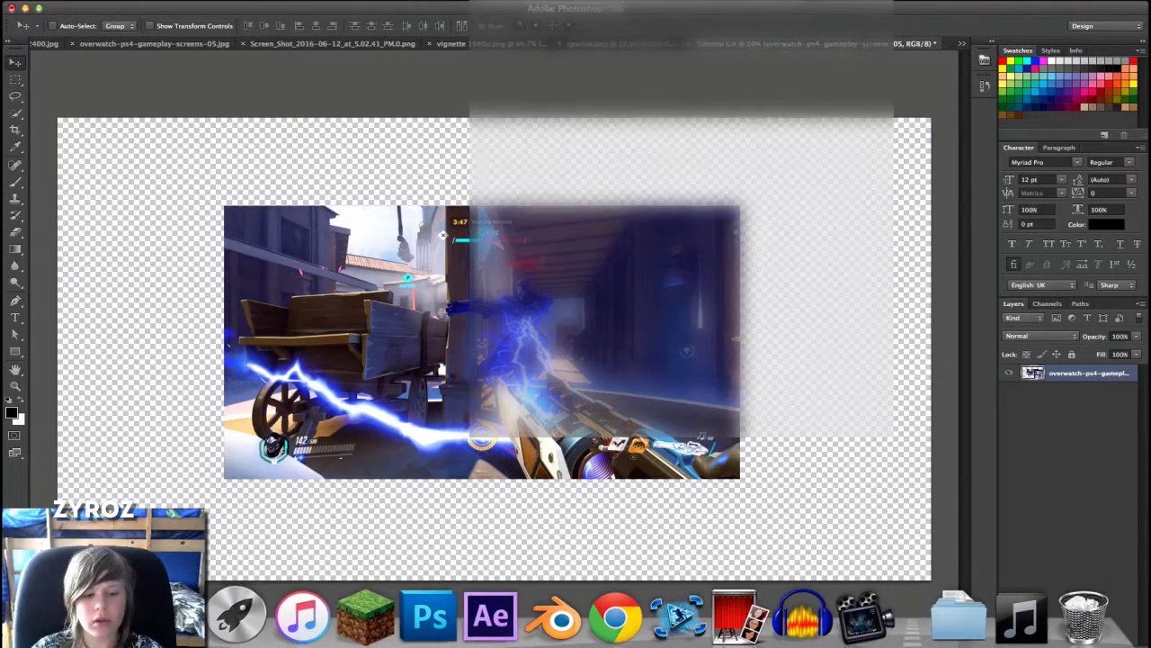
left_click(174, 616)
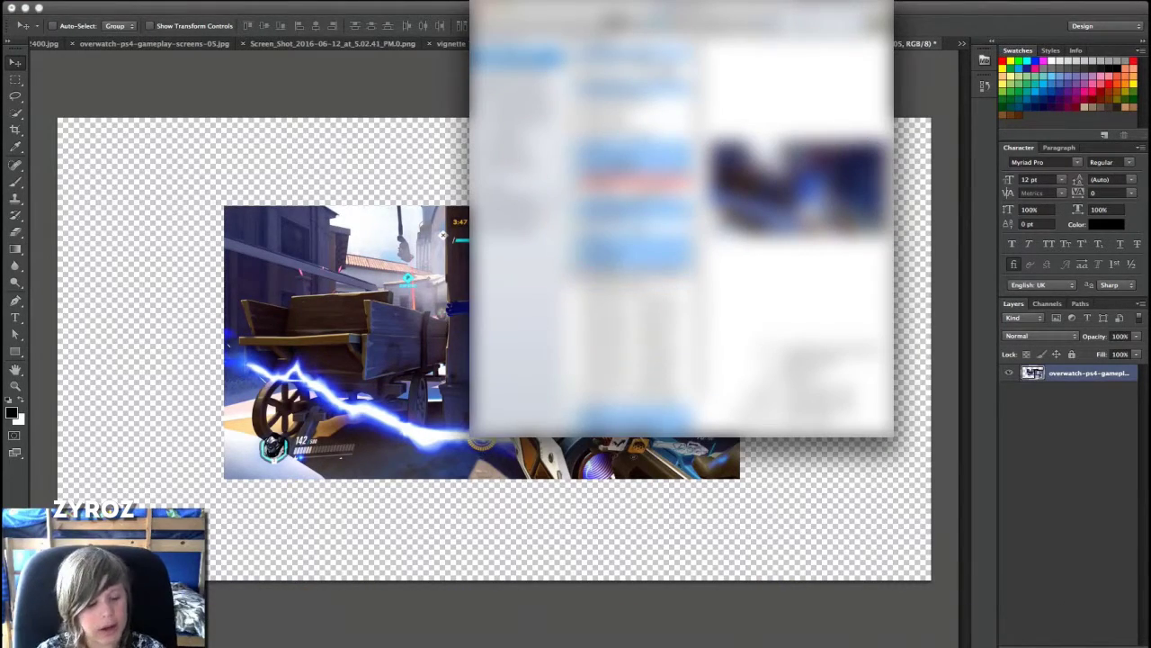
type("overwatch")
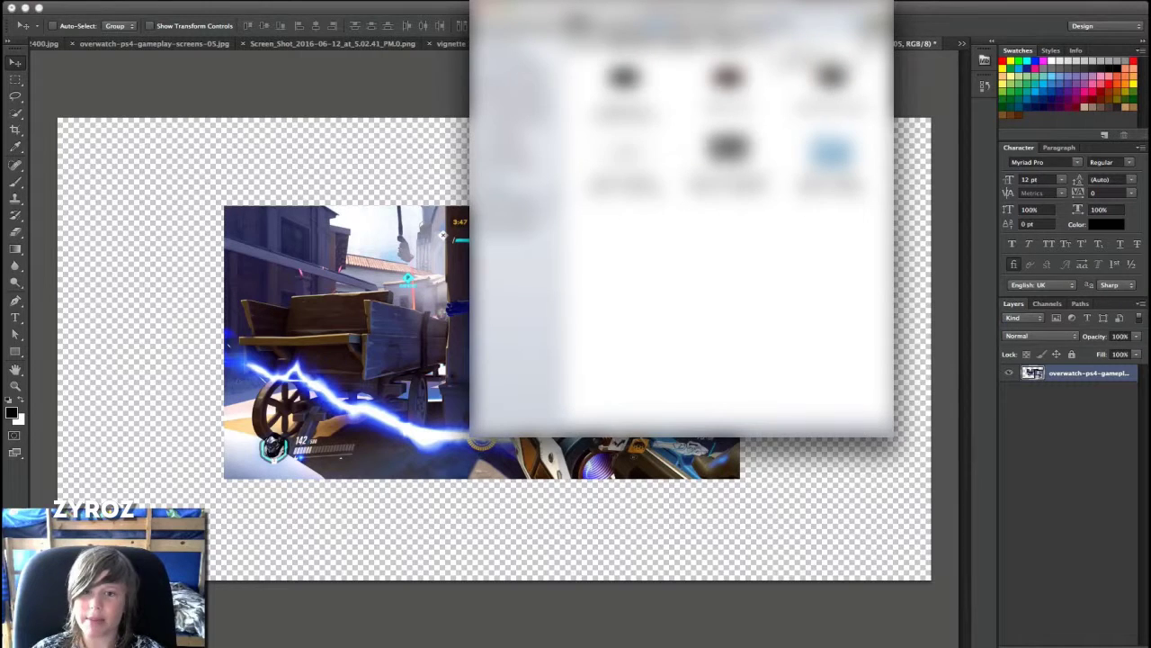
double_click(624, 153)
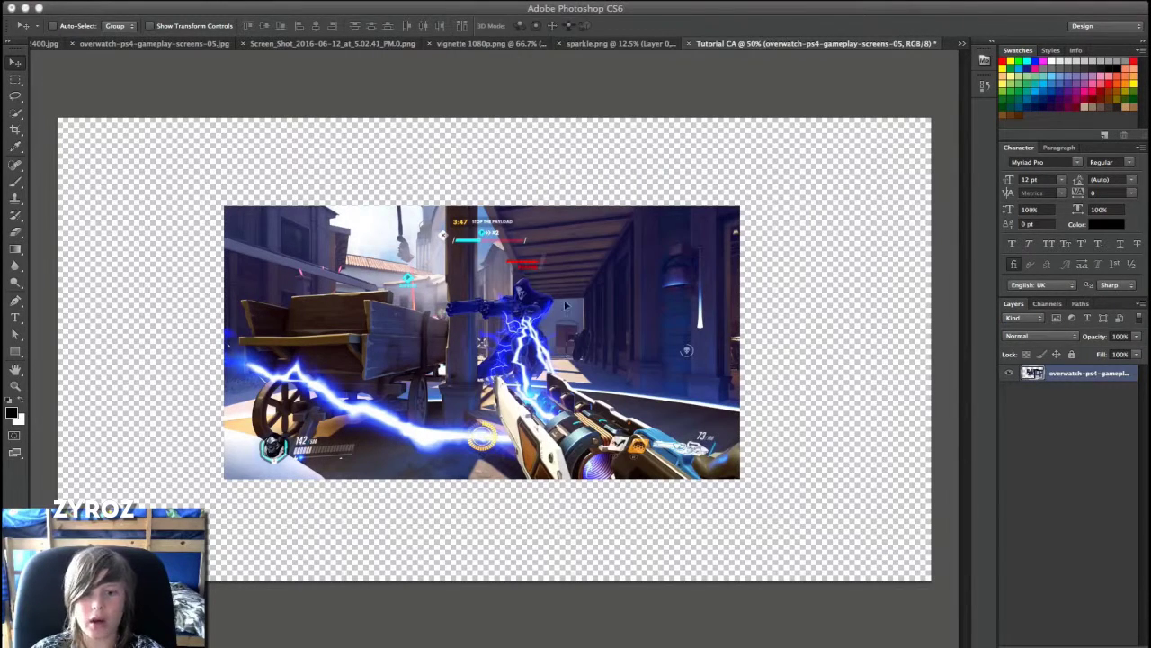
left_click_drag(167, 178, 59, 117)
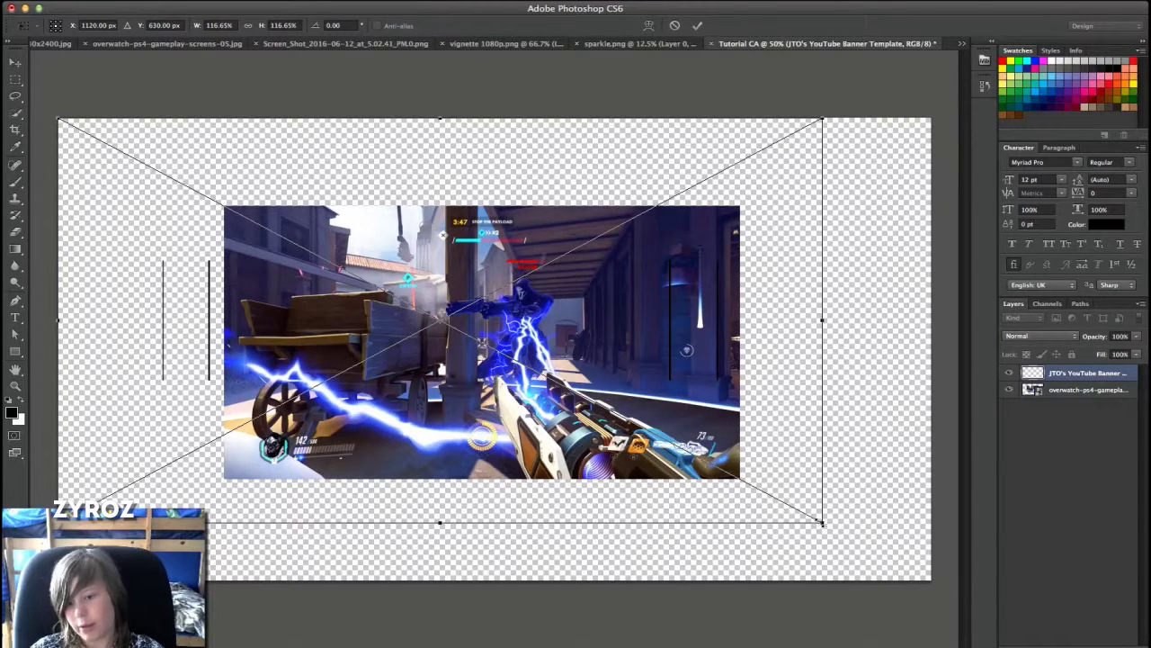
left_click_drag(821, 522, 929, 579)
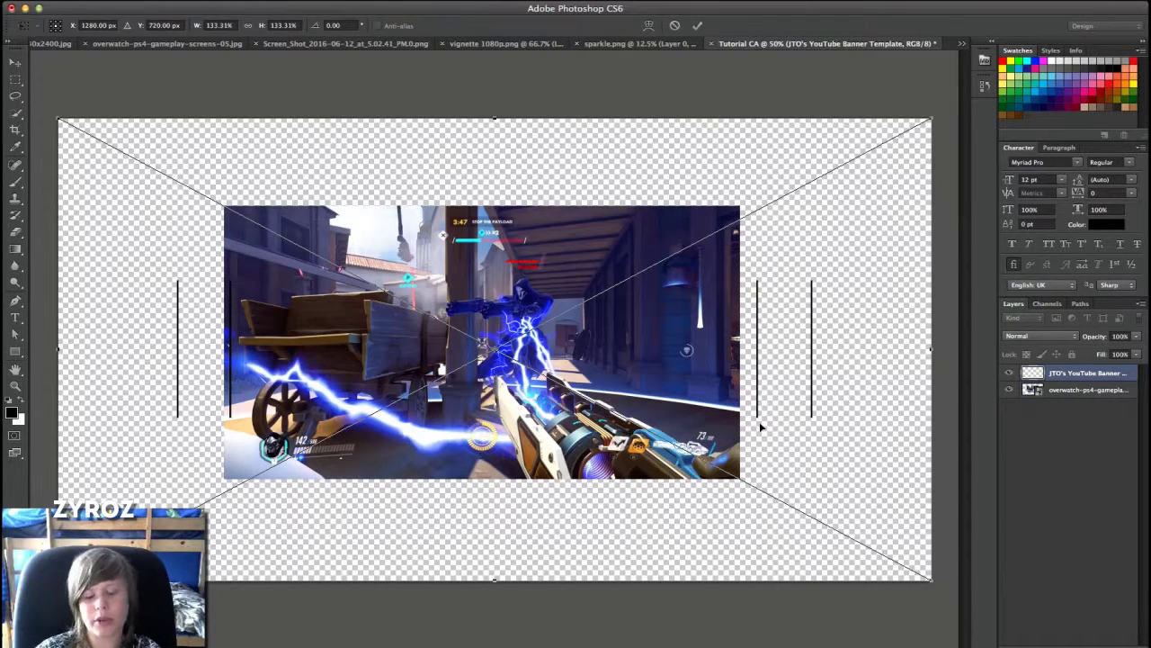
key("Return")
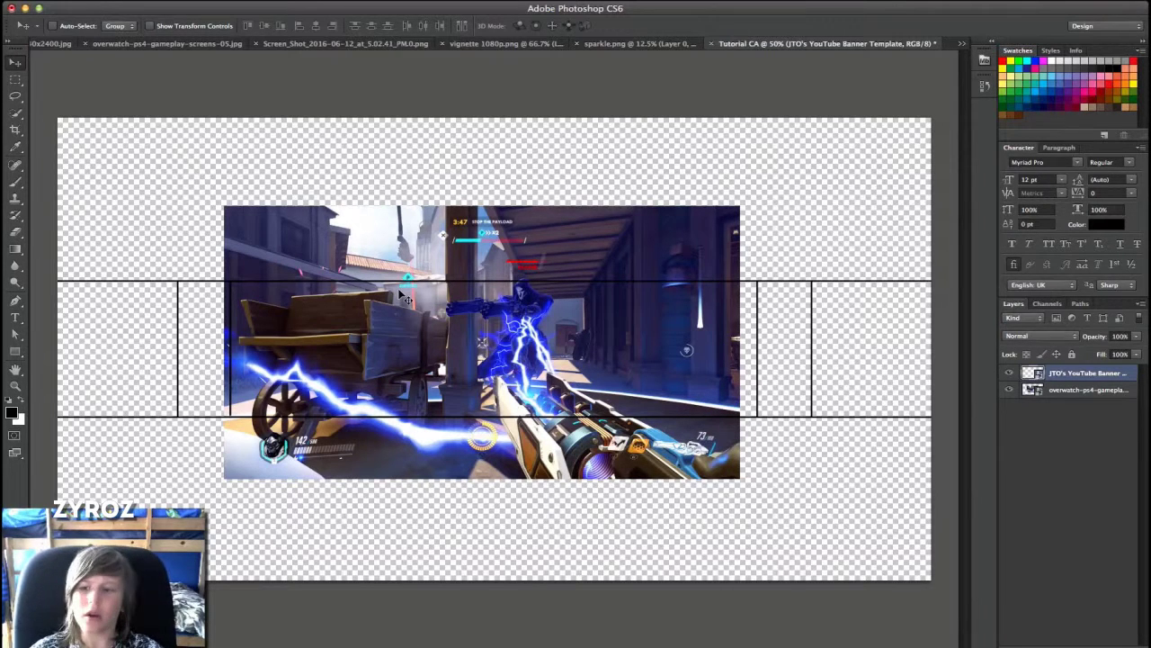
Move the Overwatch screenshot layer flush with the canvas's left edge, roughly centred vertically behind the template's middle band.
left_click(1089, 391)
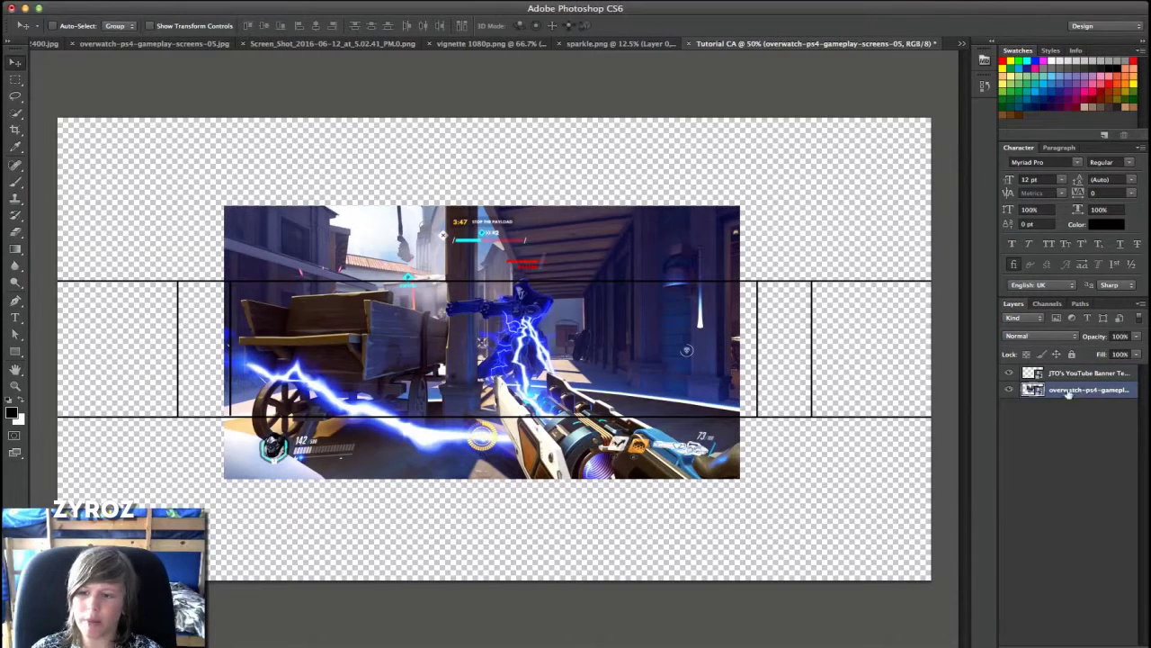
left_click_drag(464, 360, 296, 357)
left_click_drag(357, 334, 358, 341)
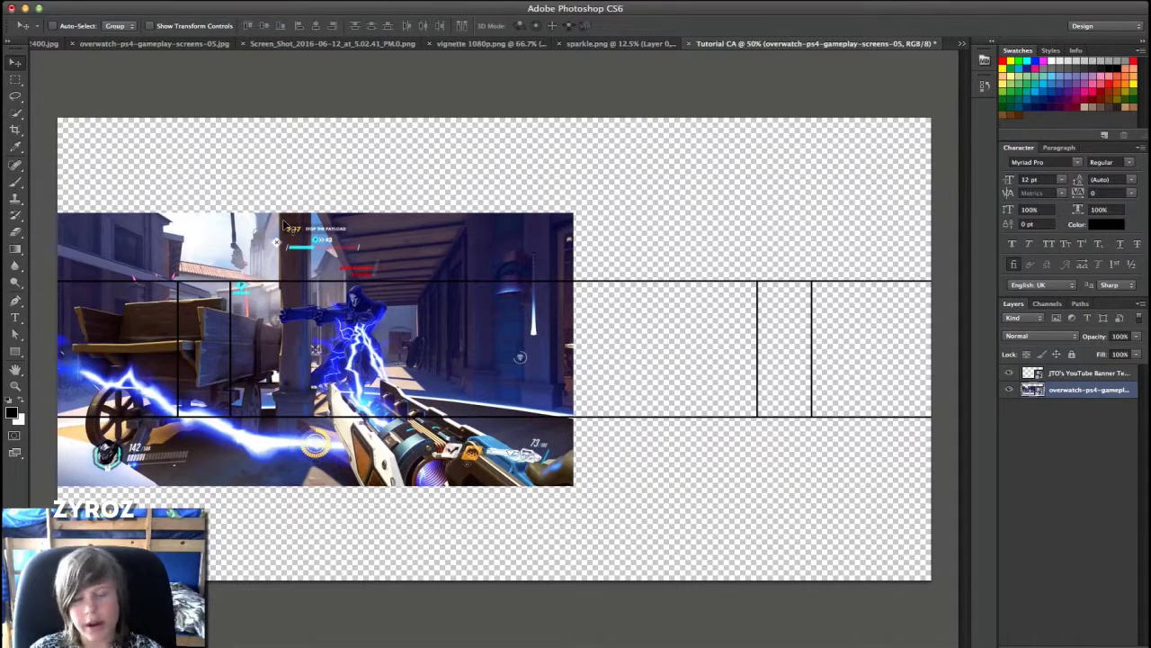
Select the full-width areas above and below the template's middle band together with the Rectangular Marquee tool.
left_click(17, 85)
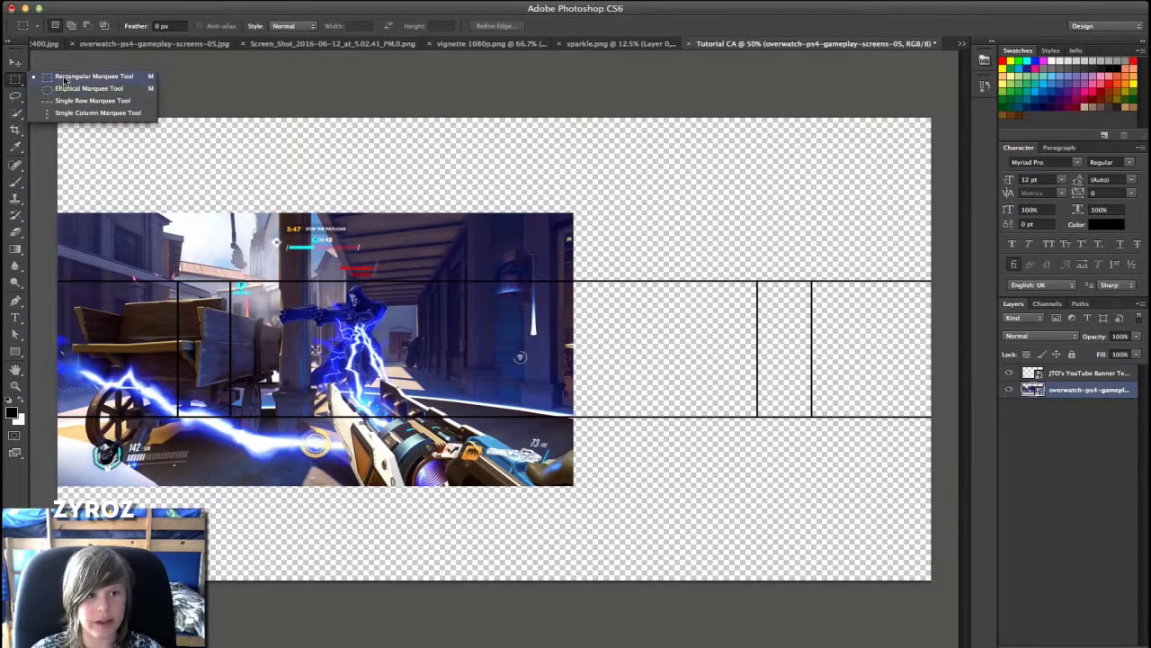
left_click(15, 79)
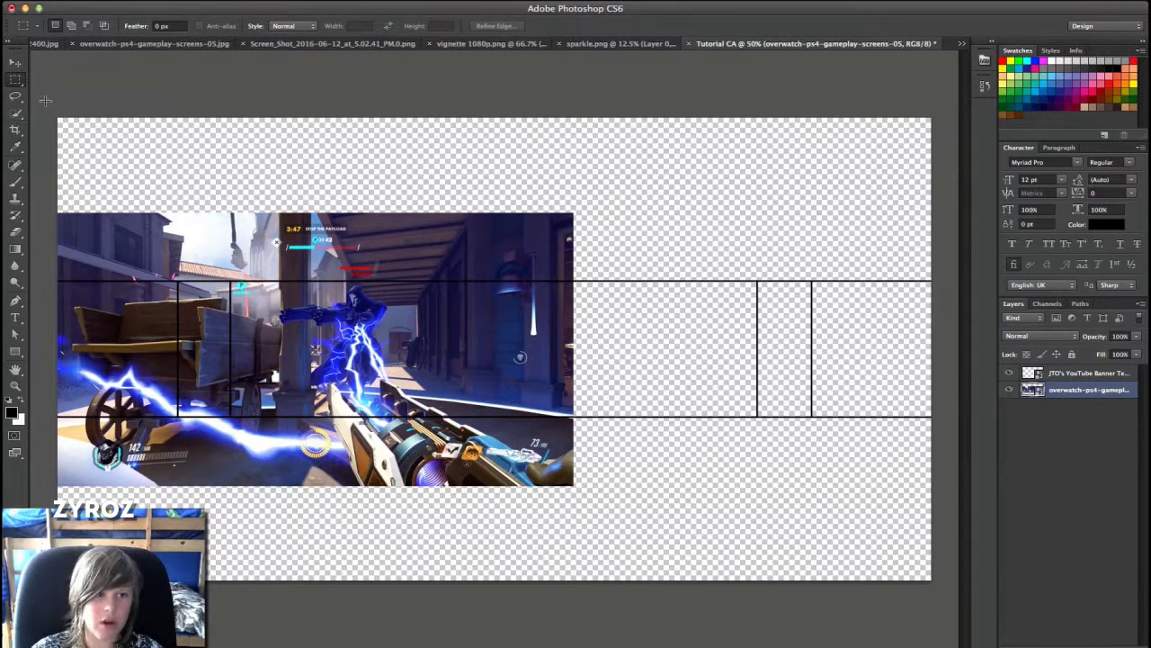
left_click_drag(57, 118, 1077, 285)
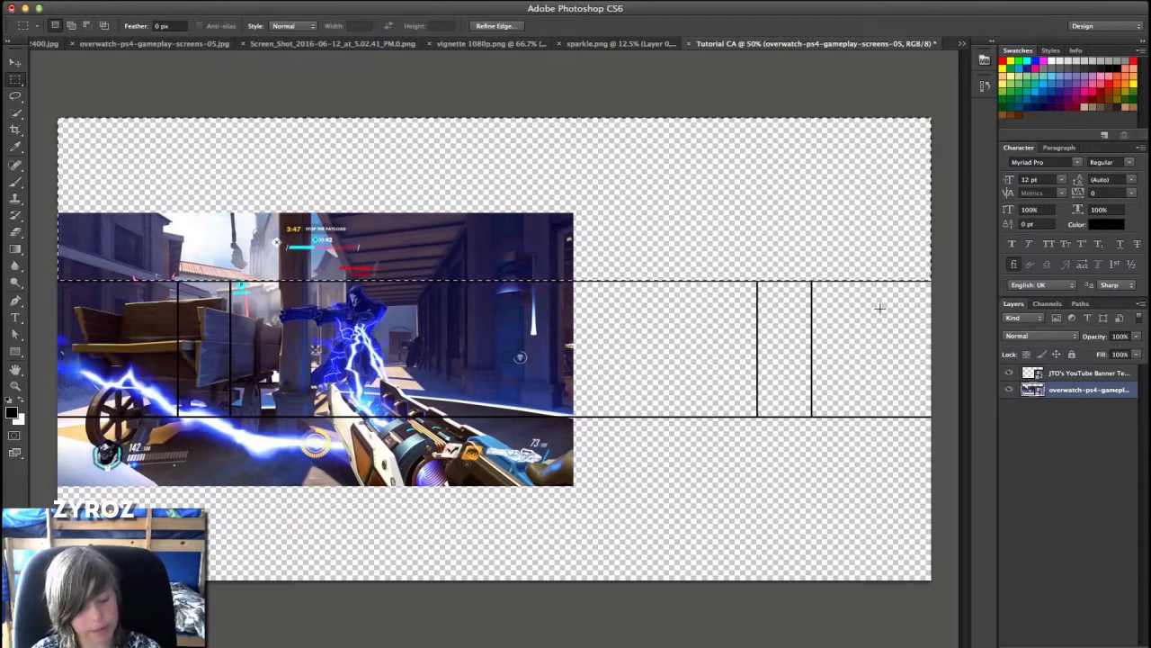
left_click_drag(45, 595, 971, 419)
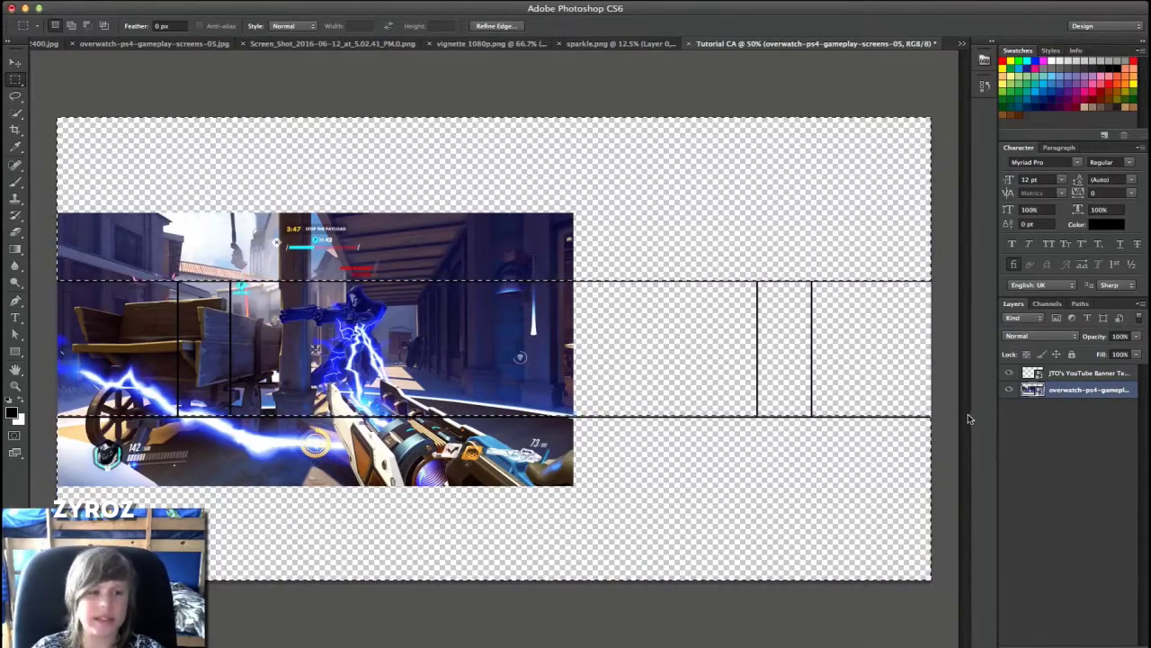
Choose the Paint Bucket tool and add a new layer named Black Bars above the Overwatch screenshot.
left_click(15, 247)
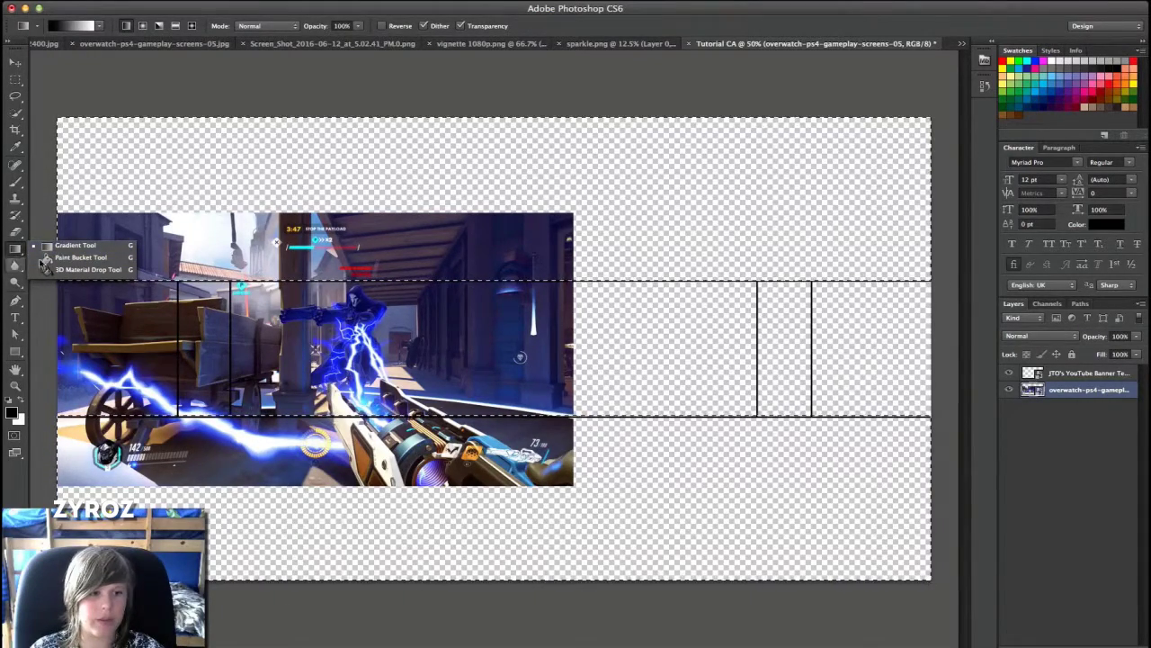
left_click(45, 259)
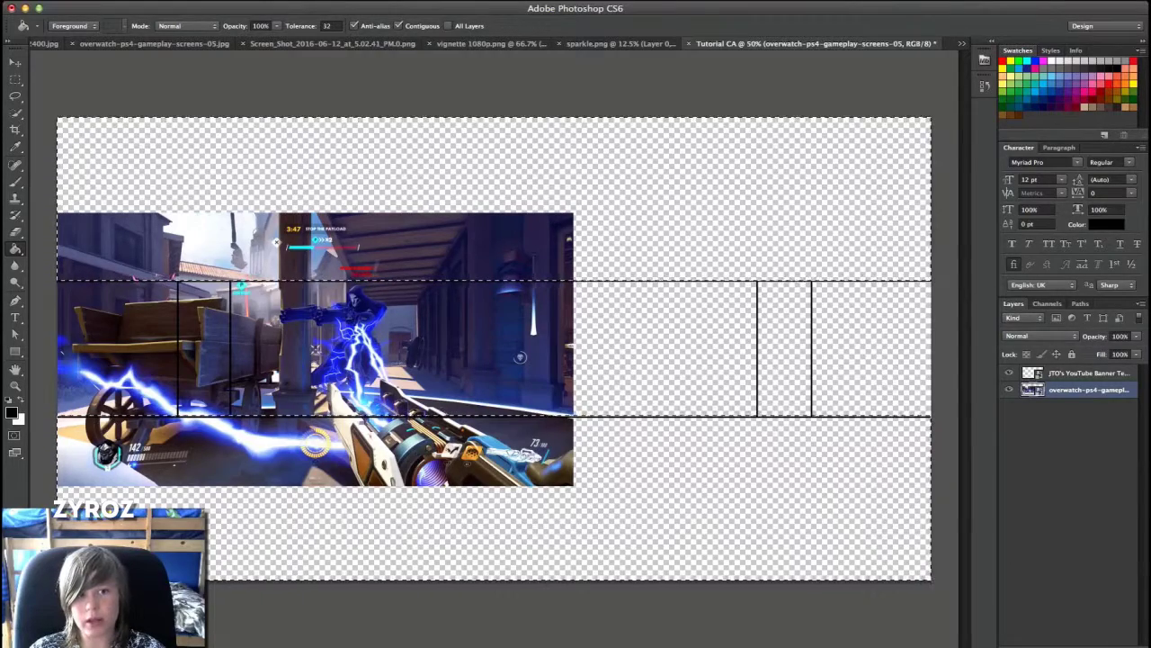
left_click(216, 1)
mouse_move(227, 9)
left_click(391, 14)
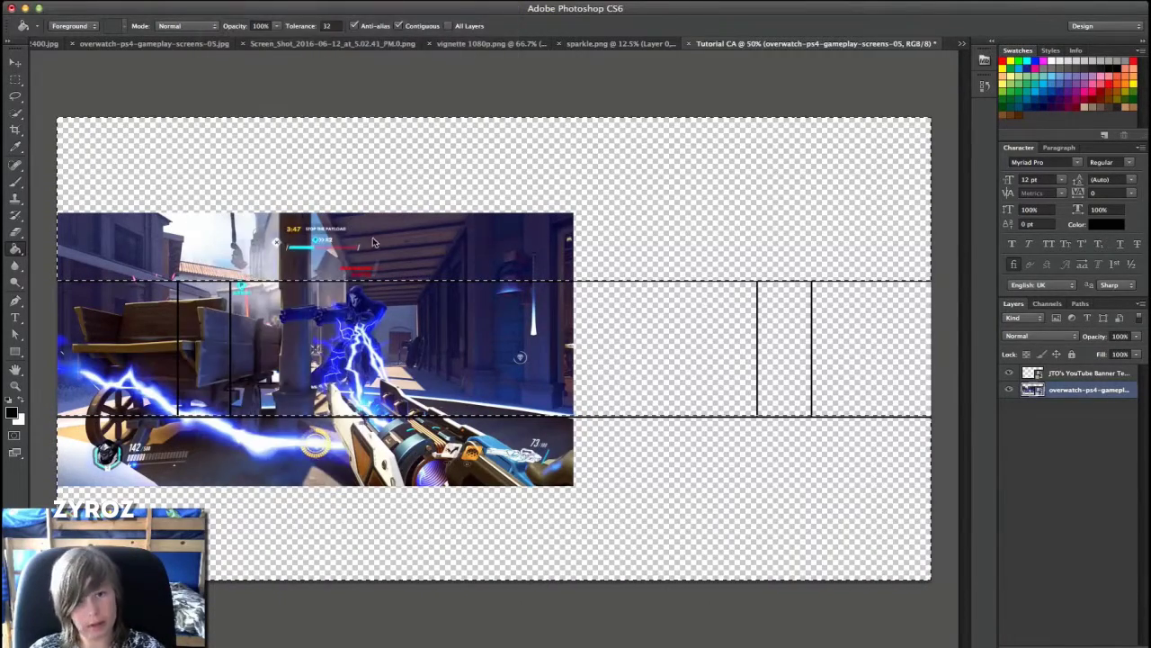
key("BackSpace")
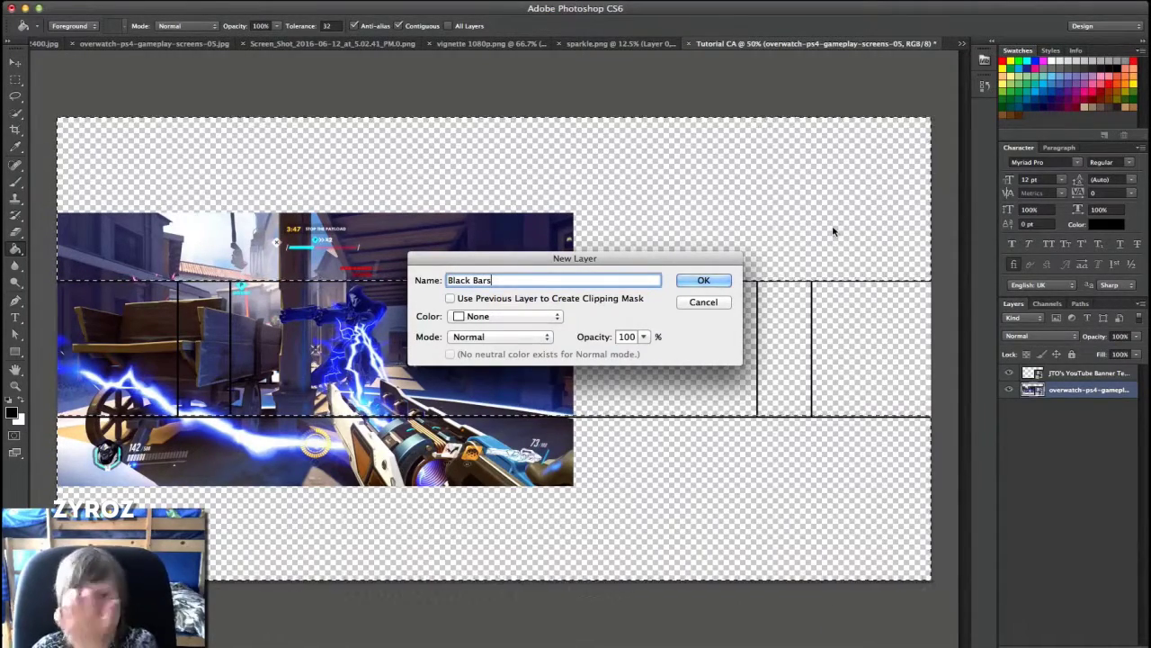
left_click(703, 280)
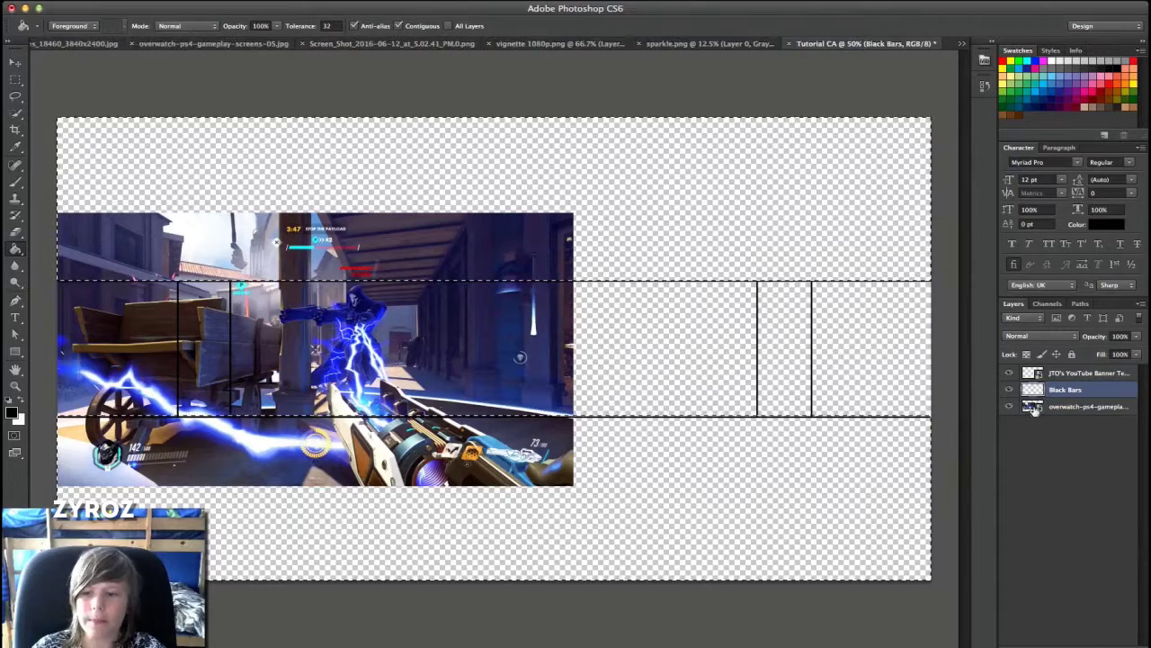
Fill the selected areas above and below the middle band with black on the Black Bars layer, then clear the selection.
key("alt+BackSpace")
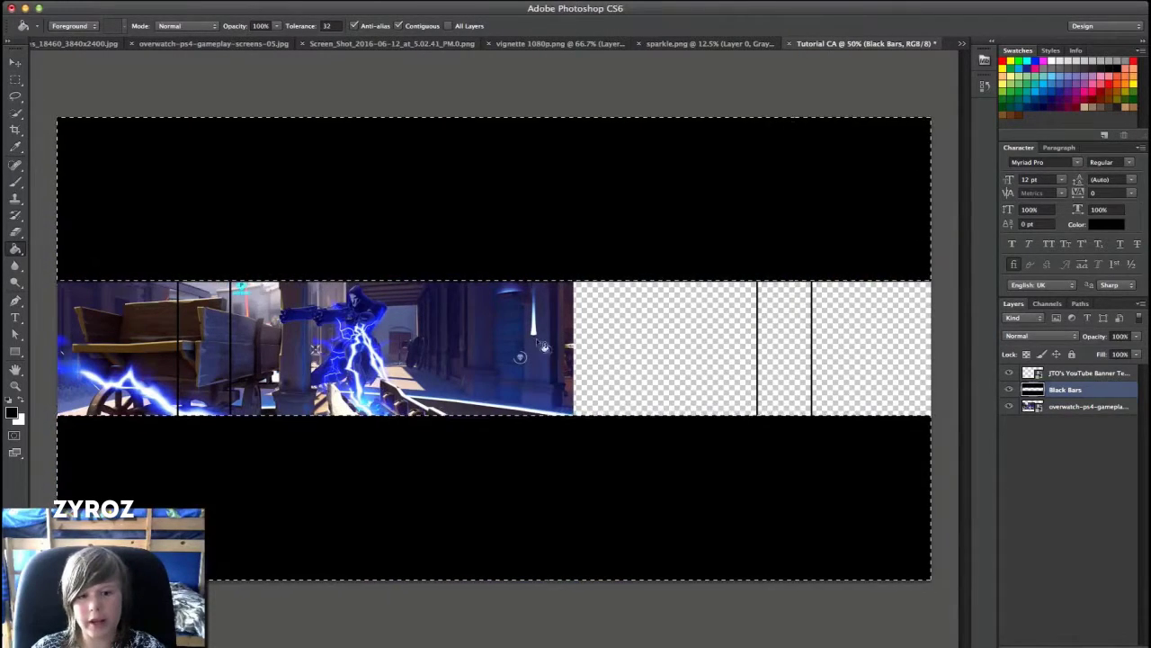
left_click(292, 1)
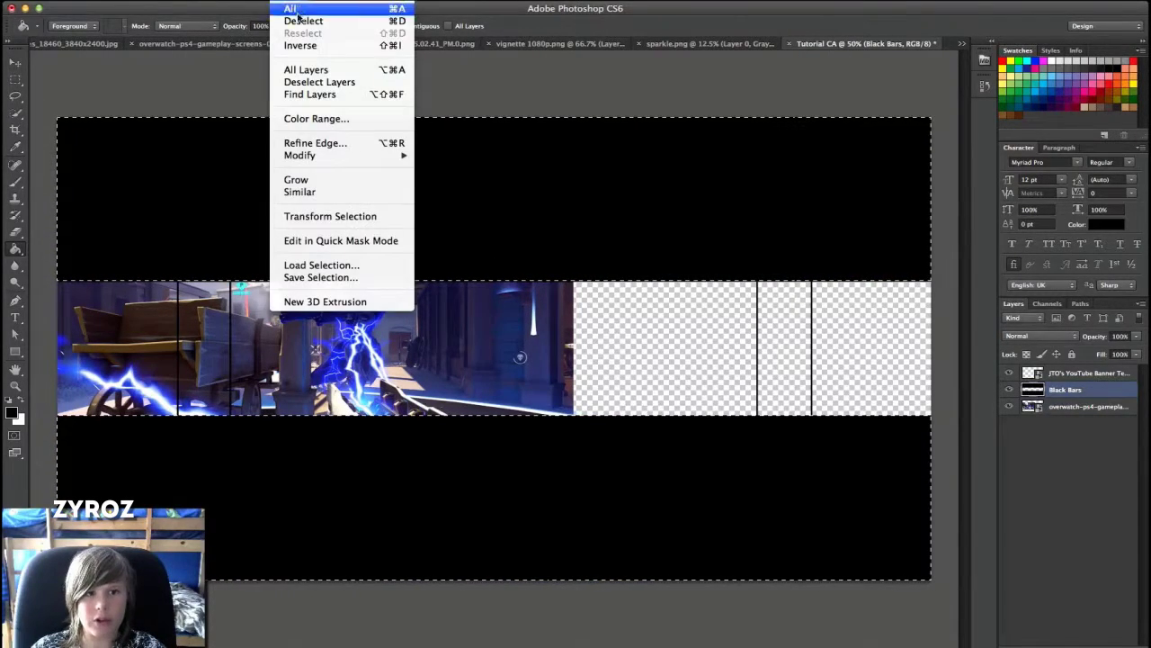
left_click(316, 21)
left_click(832, 1)
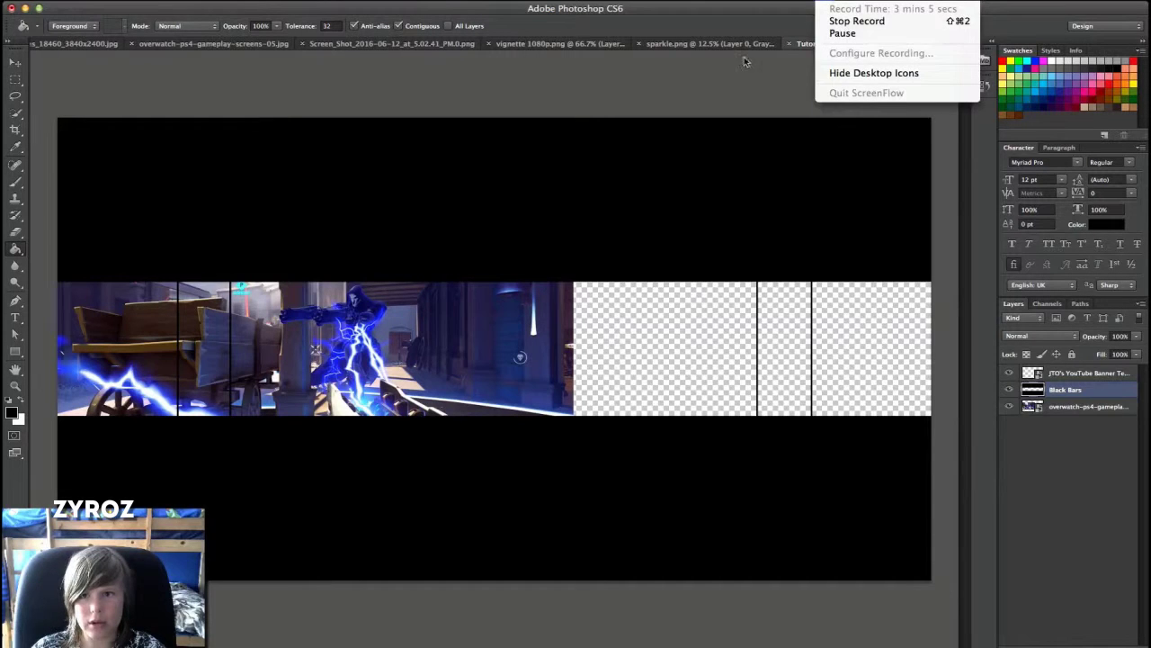
left_click(694, 16)
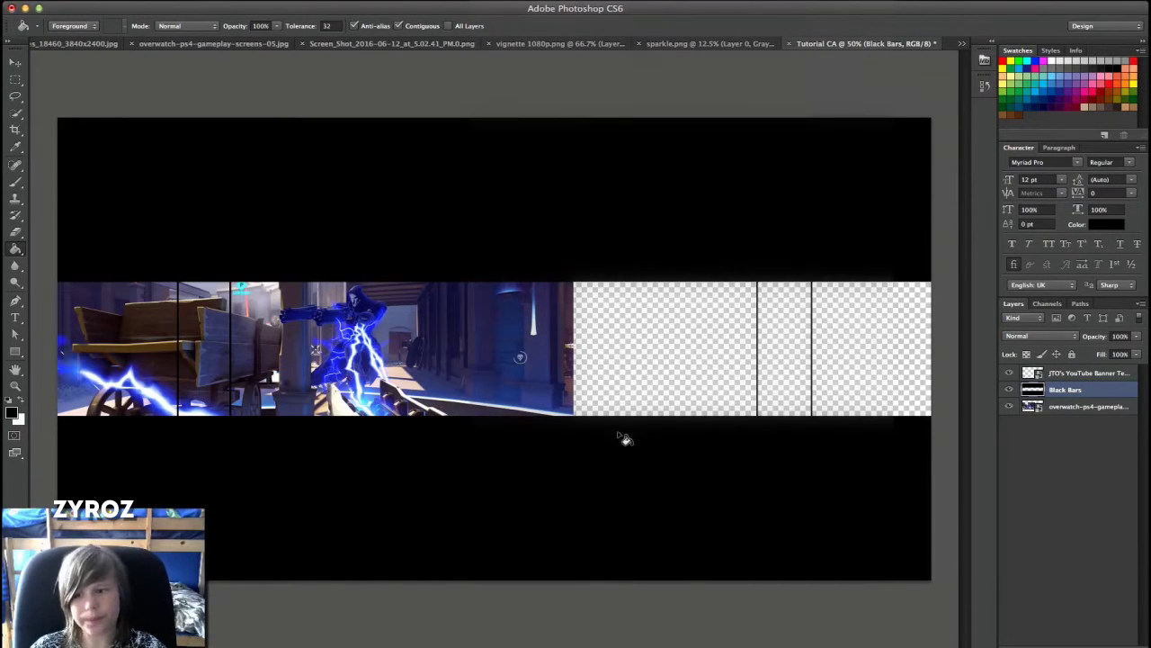
Place the Screen_Shot_2016-06-12_at_5.02.41_PM.0 image into the document and scale it down to about 54%.
left_click(48, 615)
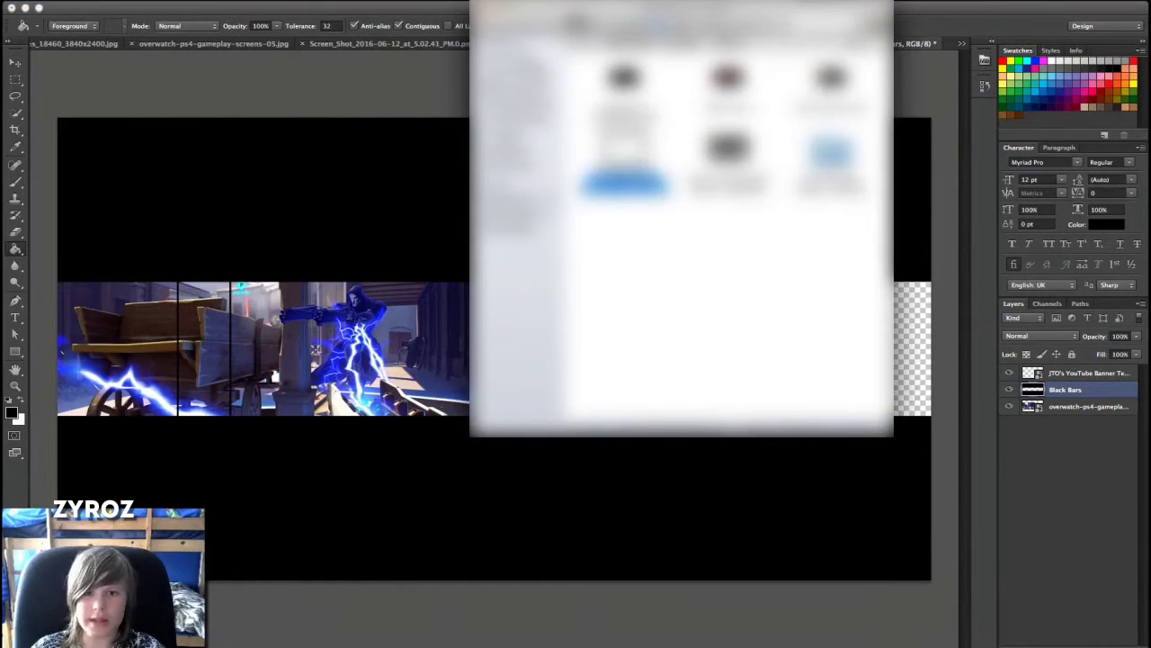
left_click(538, 61)
scroll(635, 232, "down", 2)
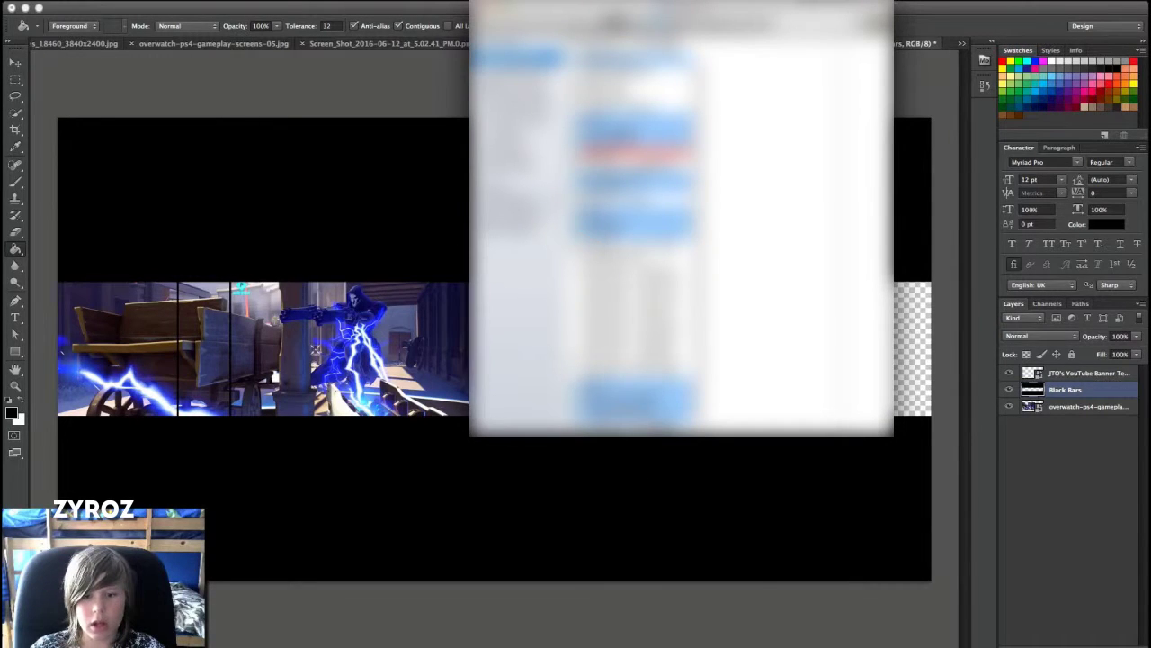
left_click(631, 360)
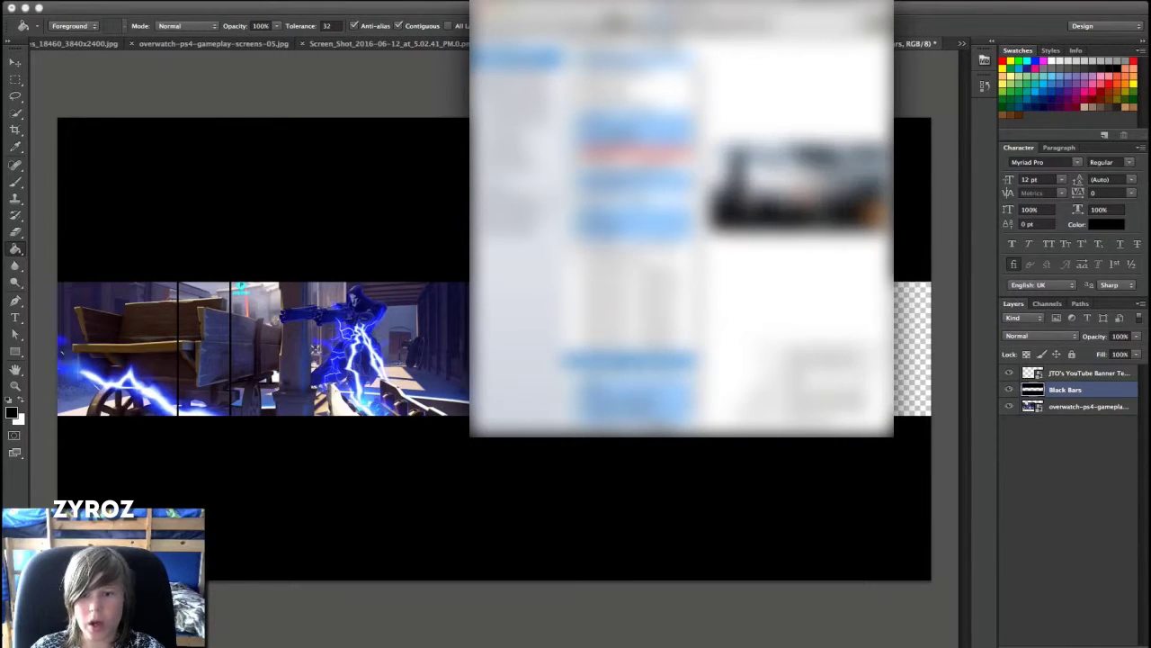
left_click_drag(631, 360, 343, 382)
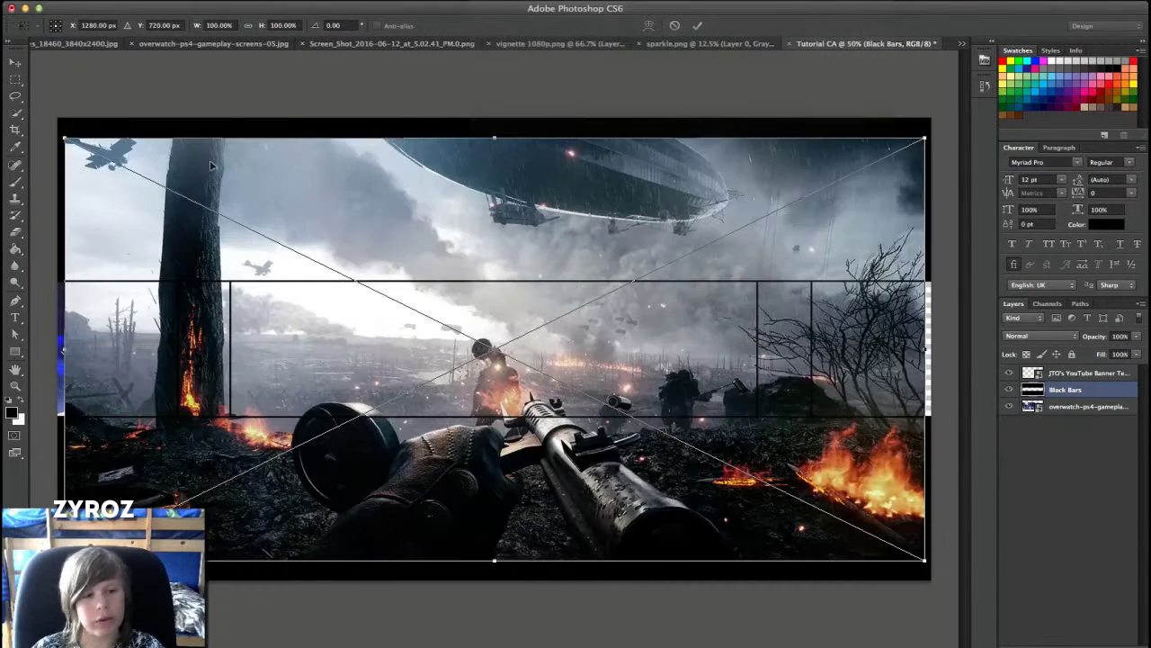
mouse_move(64, 139)
left_mouse_down()
mouse_move(351, 264)
mouse_move(513, 297)
mouse_move(483, 275)
left_mouse_up()
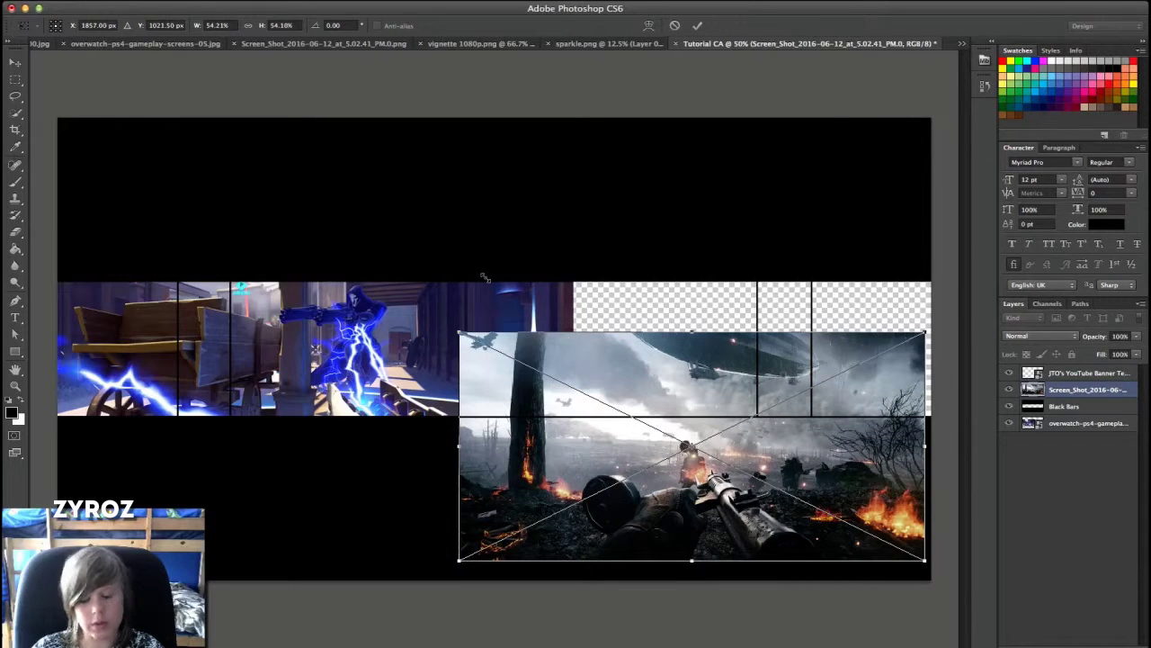
key("Return")
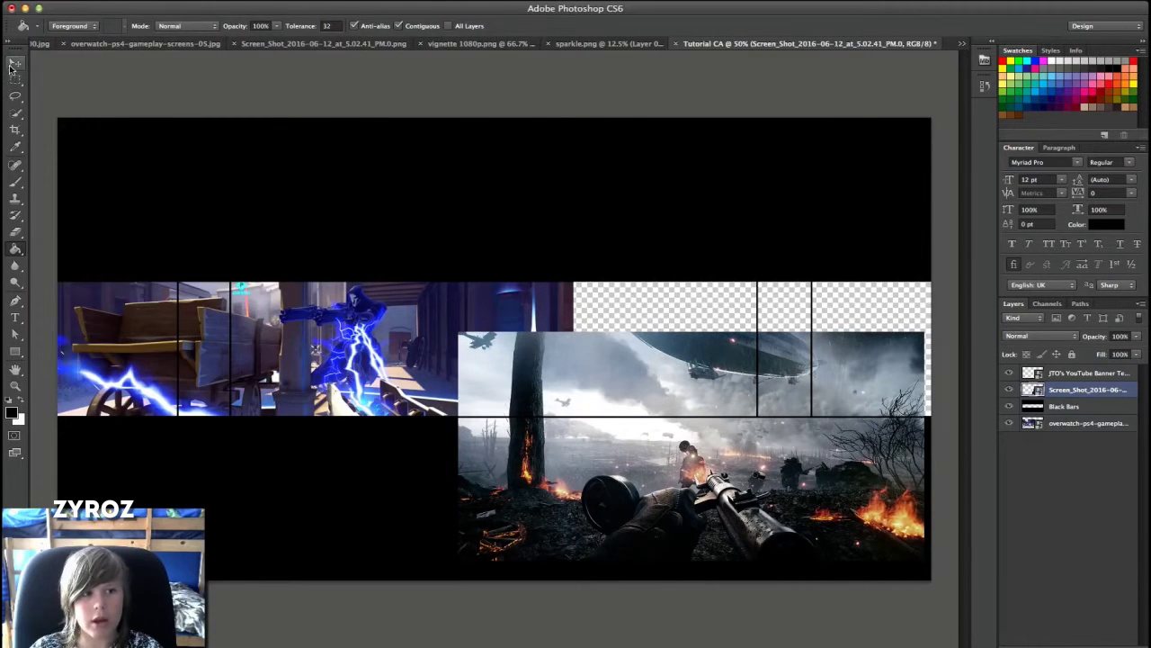
Move the battlefield screenshot flush with the canvas's right edge across the middle band and reorder its layer beneath Black Bars.
left_click(15, 63)
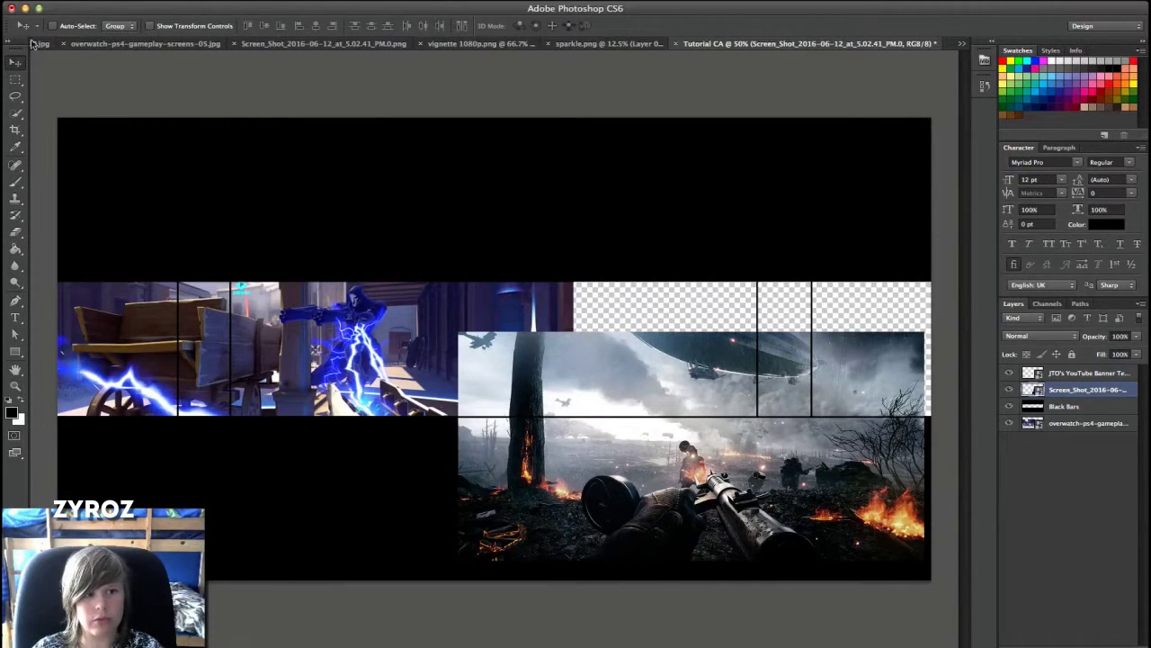
left_click_drag(631, 425, 661, 314)
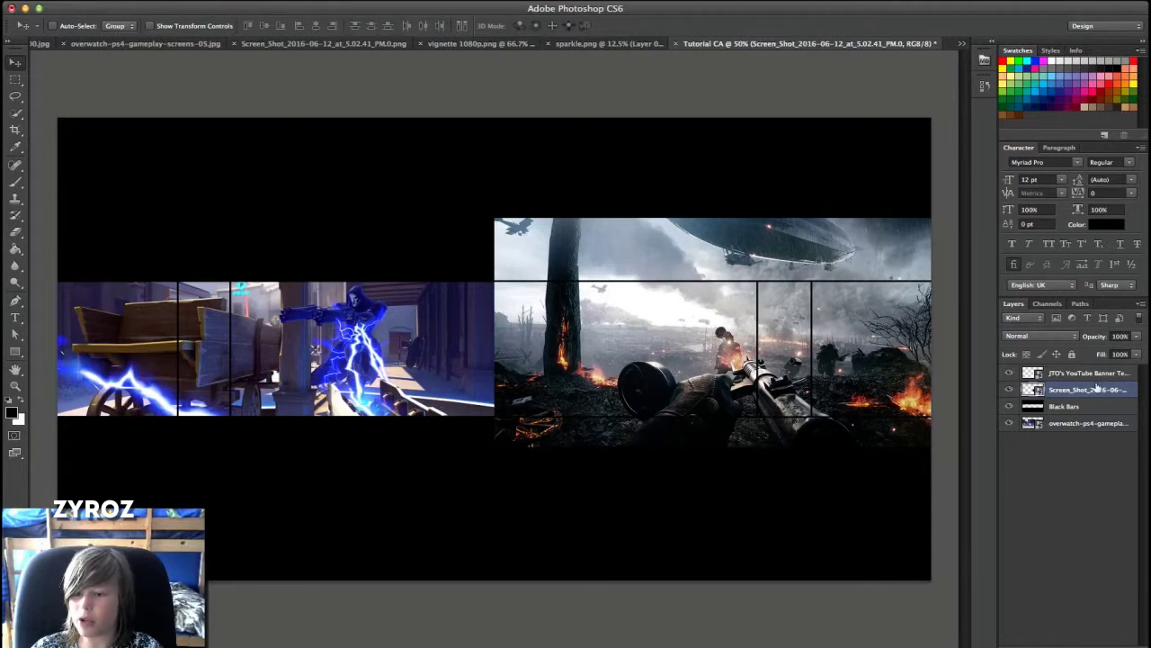
left_click_drag(1096, 387, 1082, 412)
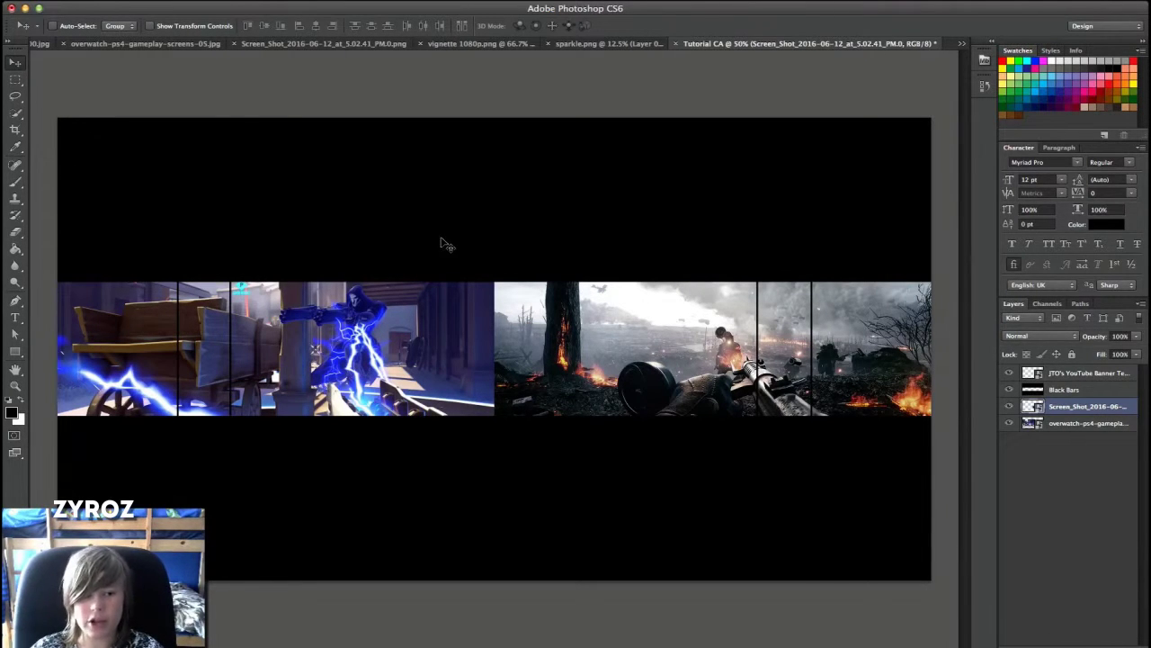
Choose the Eraser tool and rasterize the battlefield screenshot layer.
left_click_drag(18, 236, 51, 234)
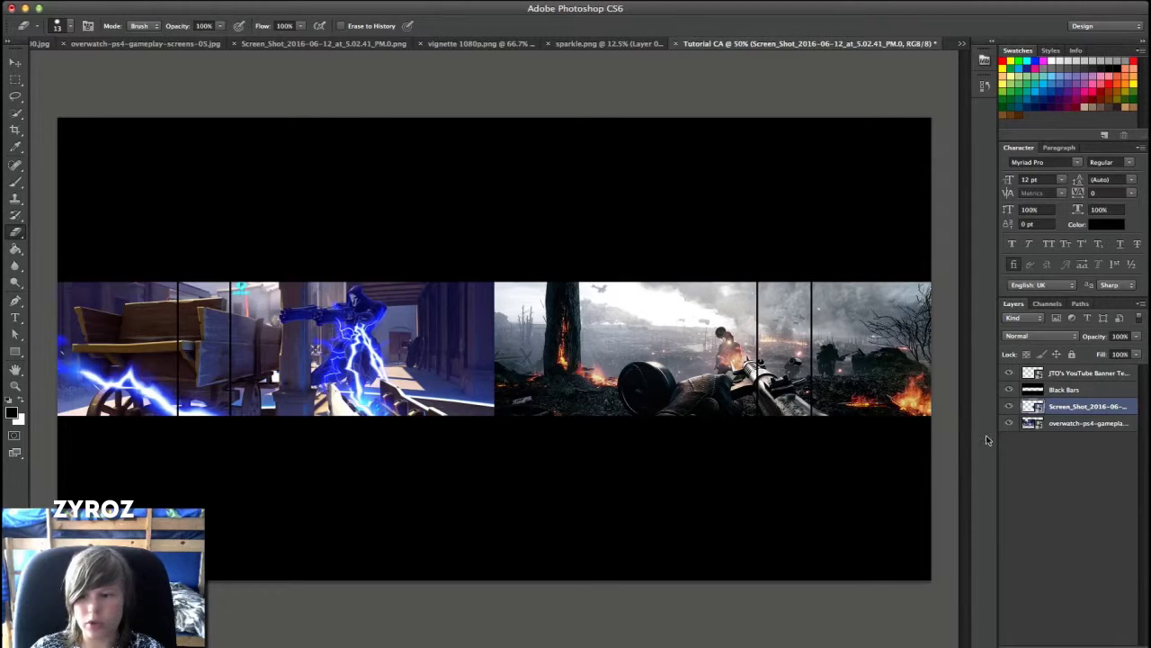
right_click(1064, 411)
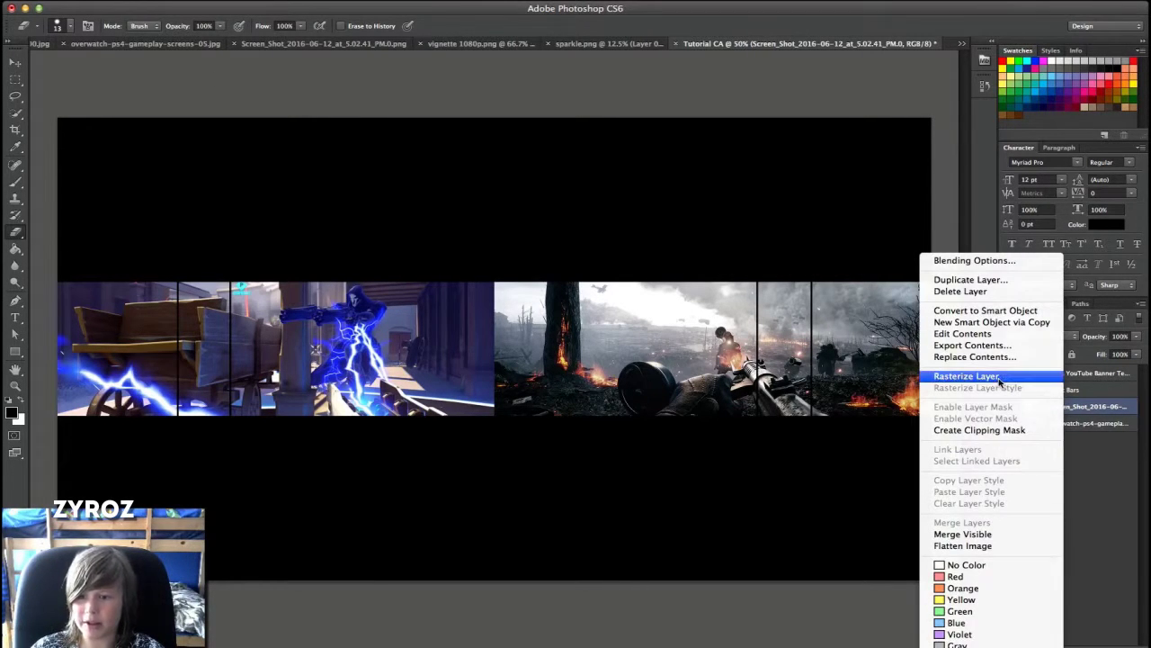
left_click(971, 380)
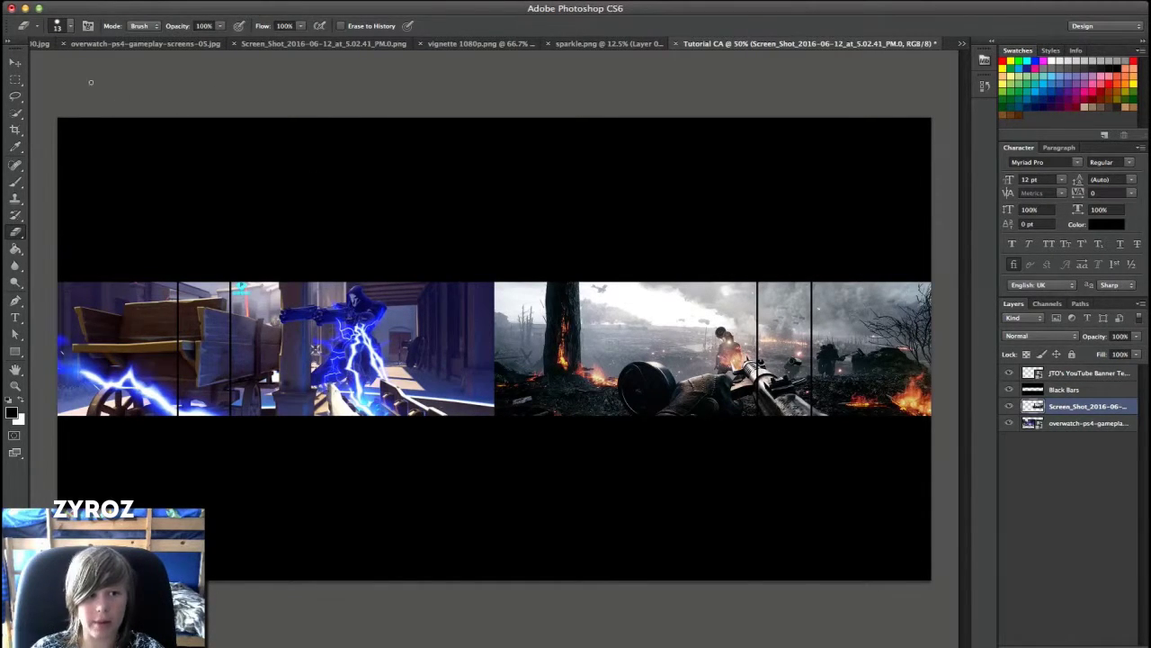
Set the eraser brush to 193 px with 0% hardness.
left_click(71, 27)
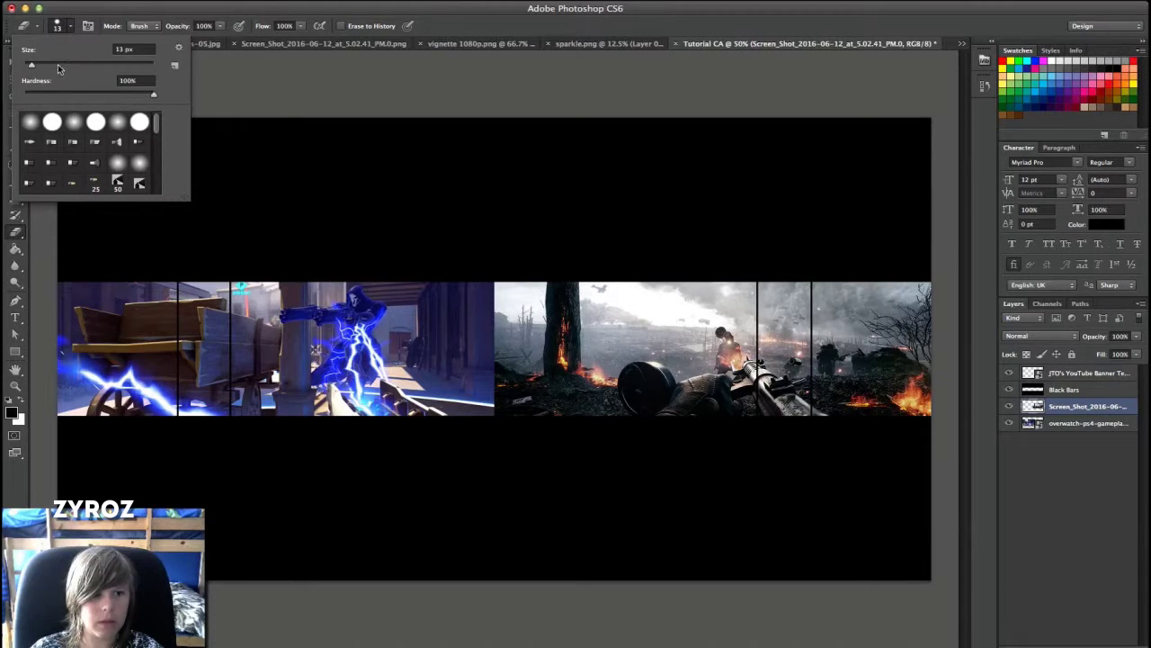
left_click_drag(58, 64, 40, 64)
left_click_drag(117, 66, 118, 65)
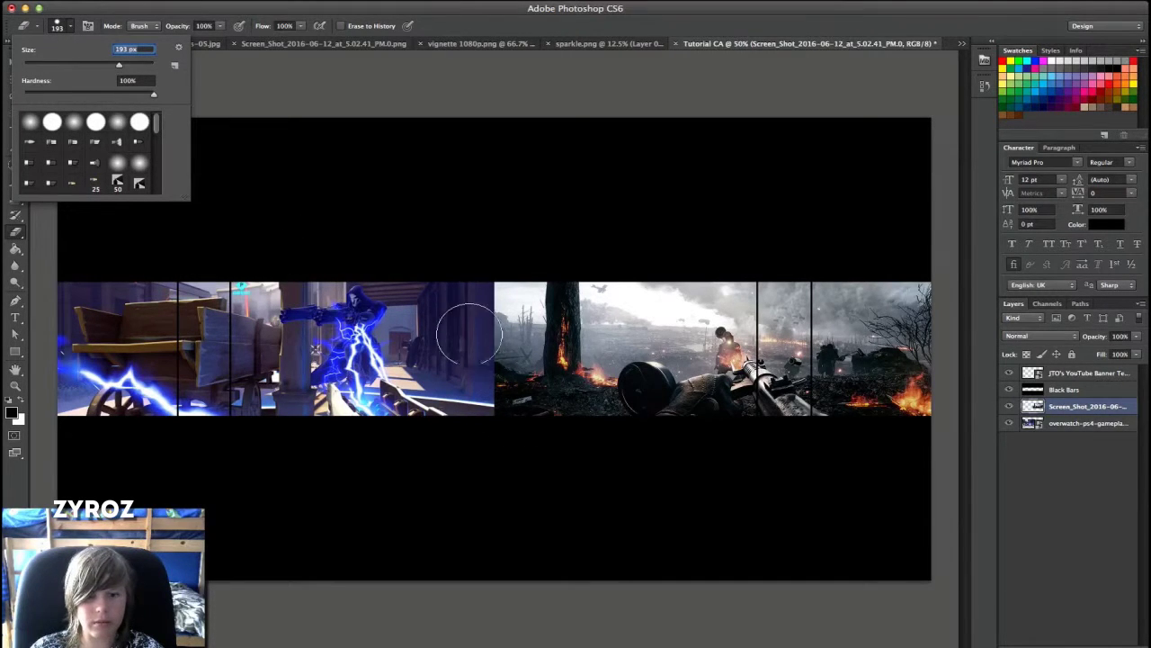
left_click_drag(54, 95, 4, 93)
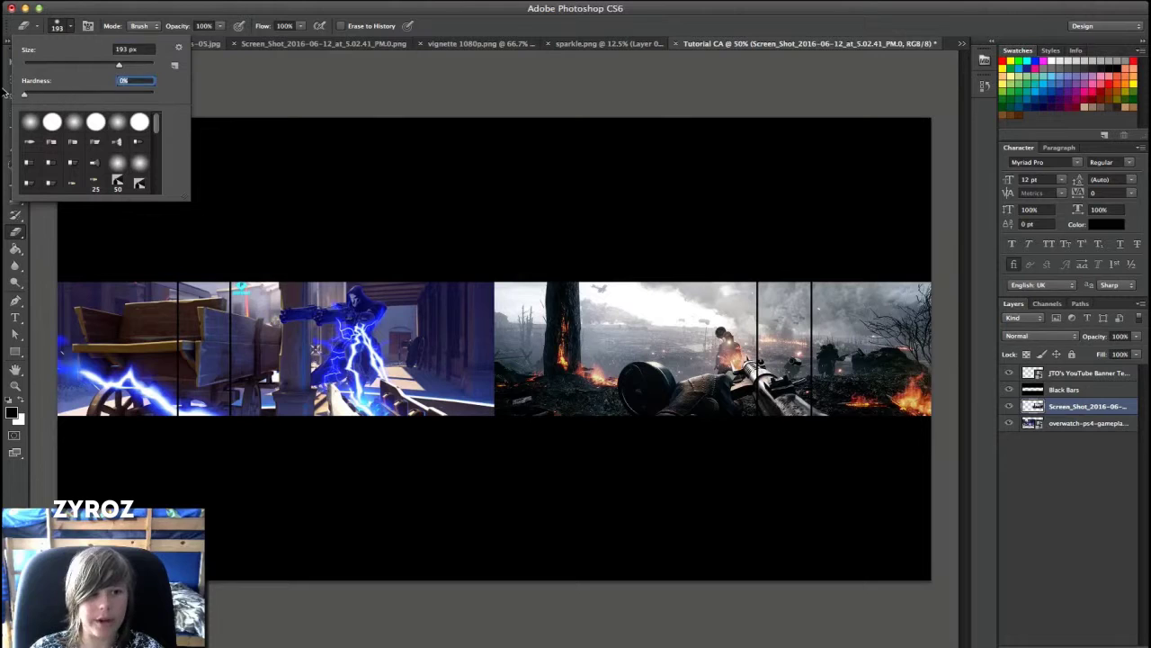
left_click(290, 18)
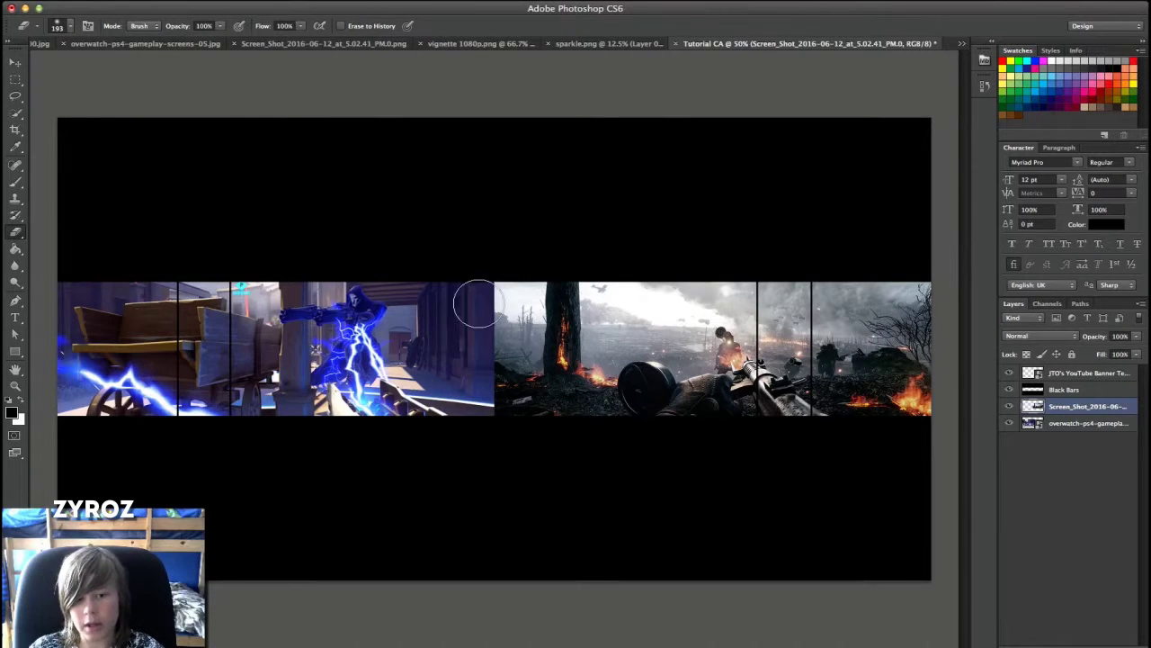
left_click_drag(483, 295, 484, 306)
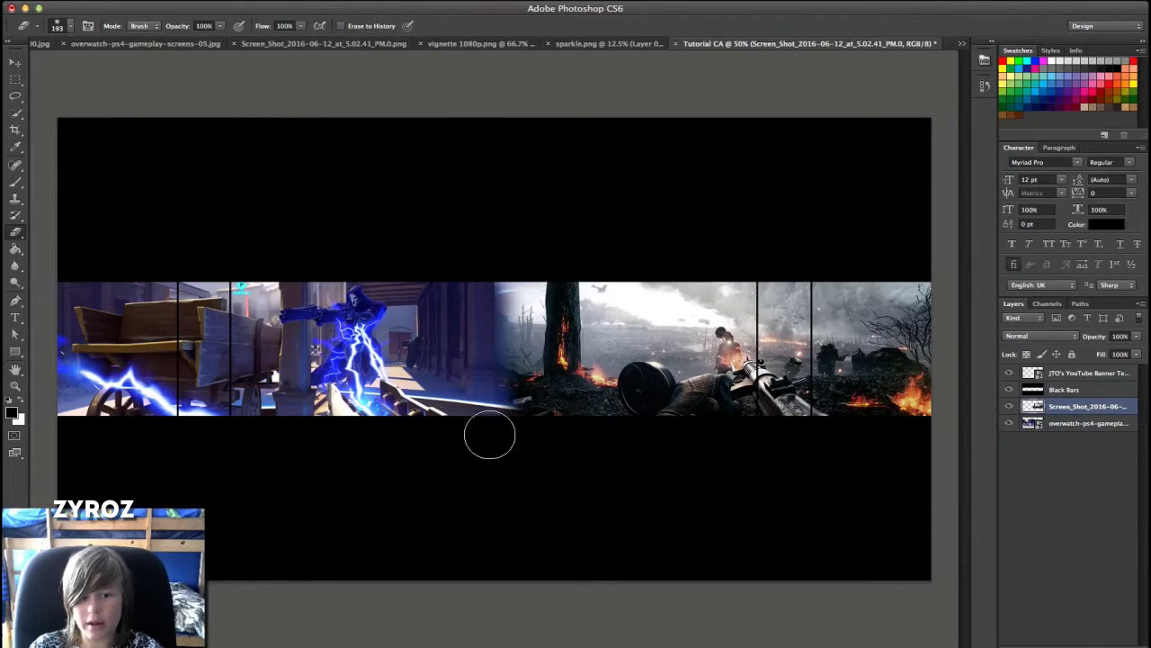
left_click(142, 1)
left_click(162, 9)
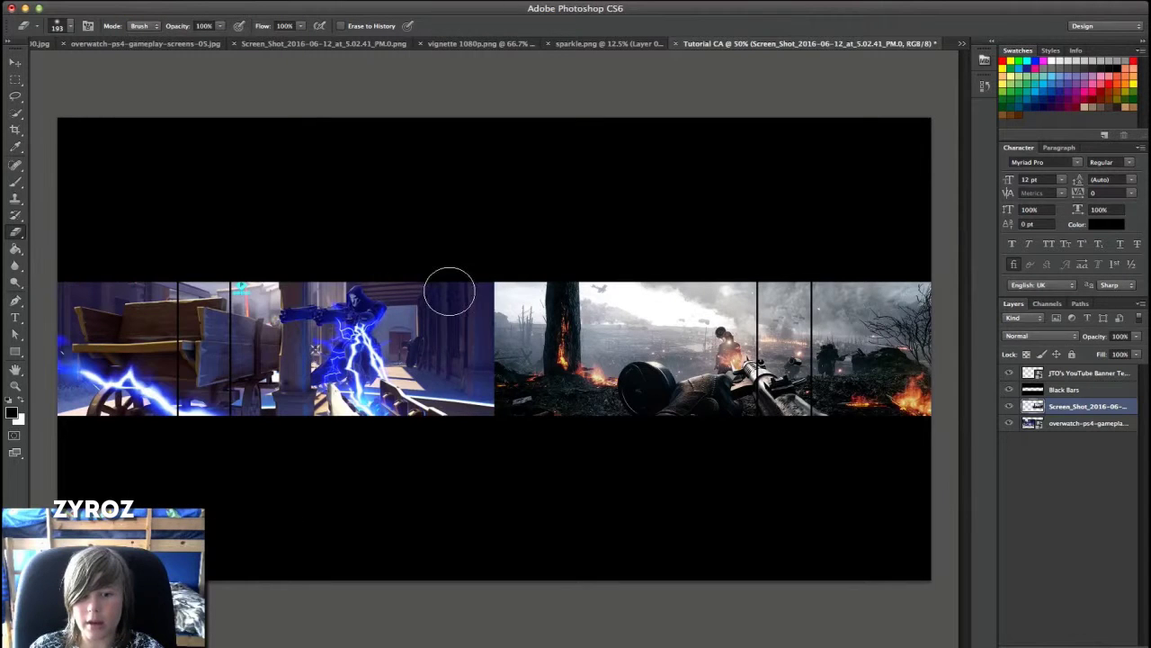
Erase along the battlefield screenshot's left edge with the soft eraser so it blends into the Overwatch image.
mouse_move(479, 309)
left_mouse_down()
mouse_move(487, 437)
mouse_move(489, 265)
left_mouse_up()
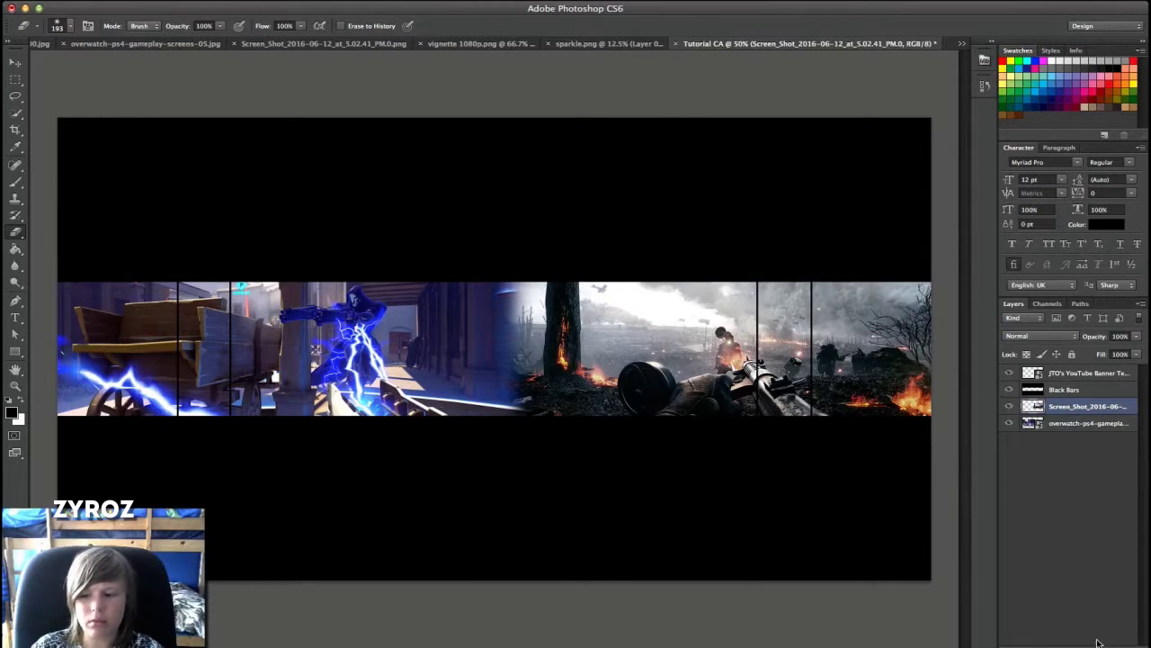
Add a new layer above the battlefield screenshot and fill it with bright blue #00aeff using the Paint Bucket.
key("ctrl+shift+alt+n")
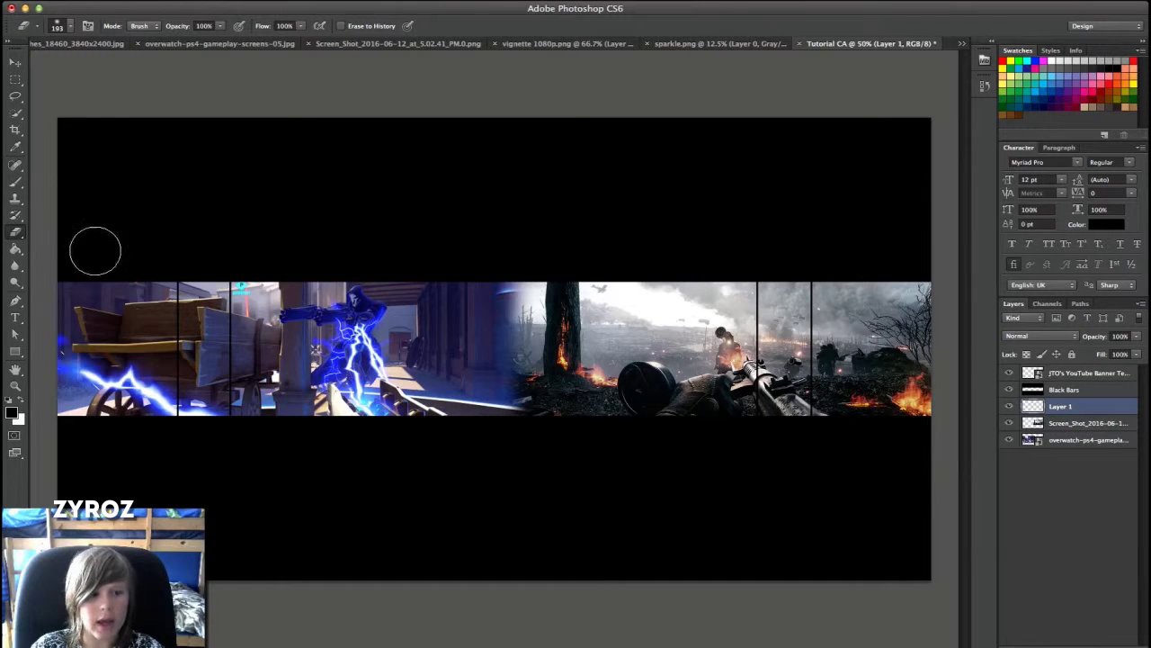
left_click(11, 412)
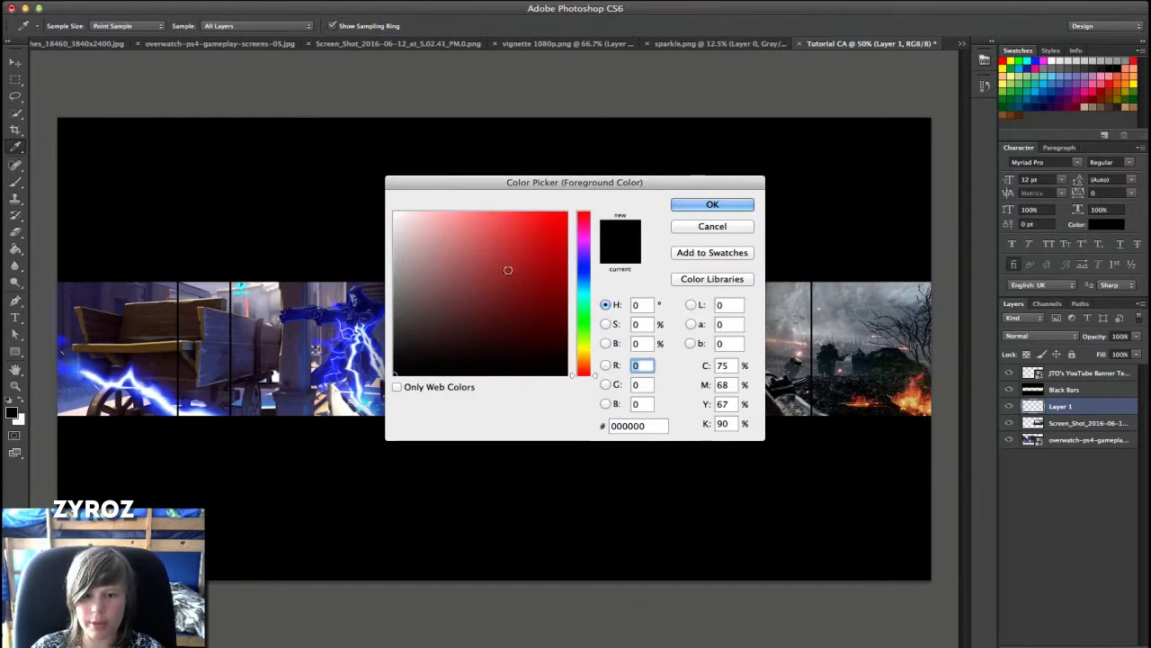
left_click_drag(583, 233, 589, 286)
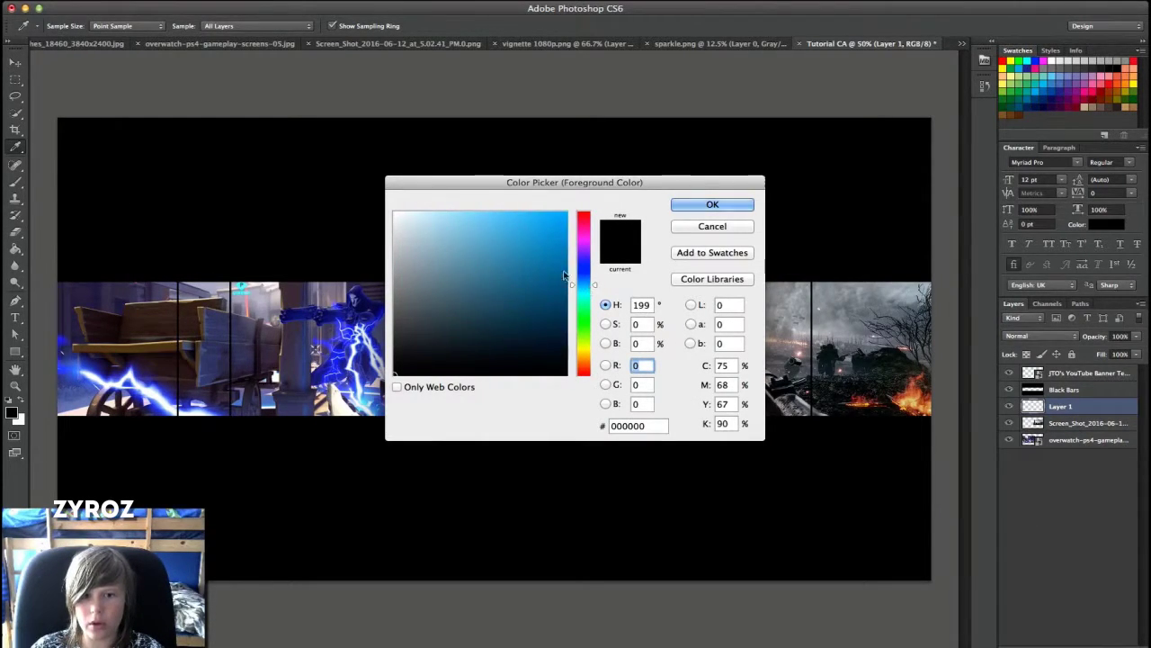
left_click_drag(560, 219, 666, 132)
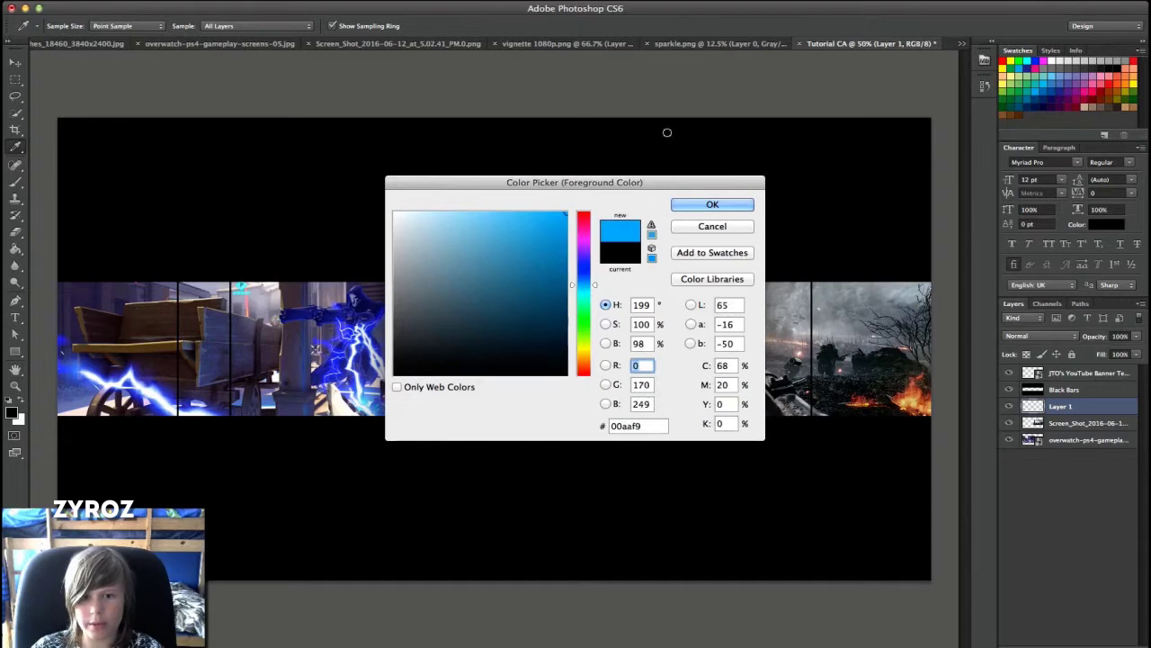
left_click(712, 206)
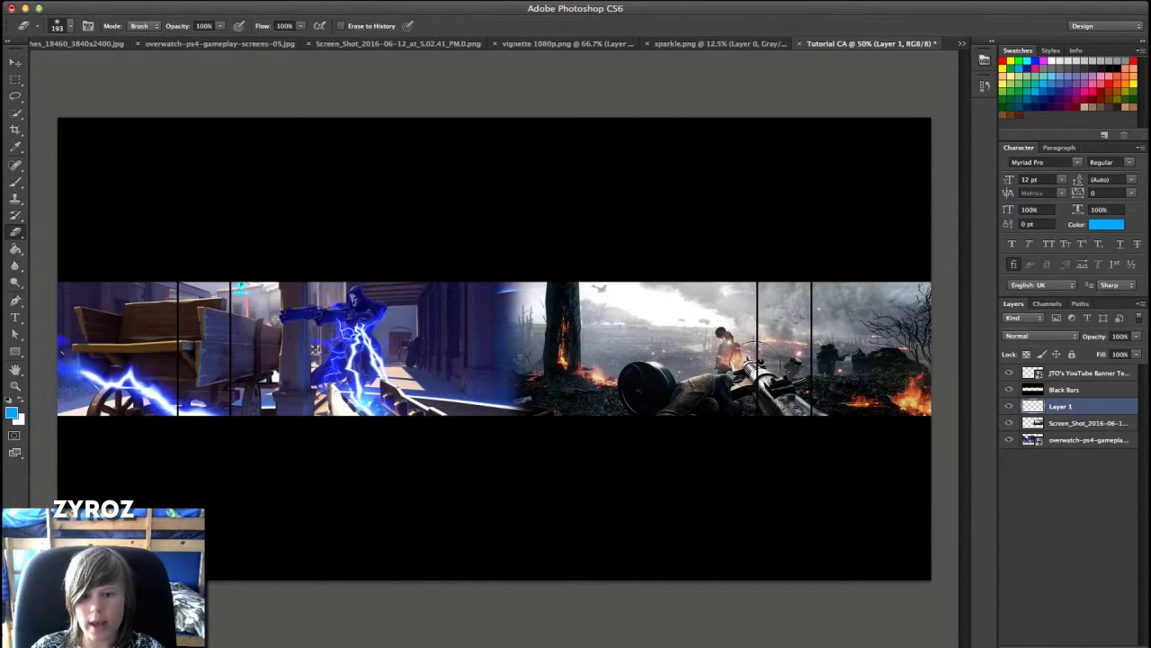
left_click(16, 252)
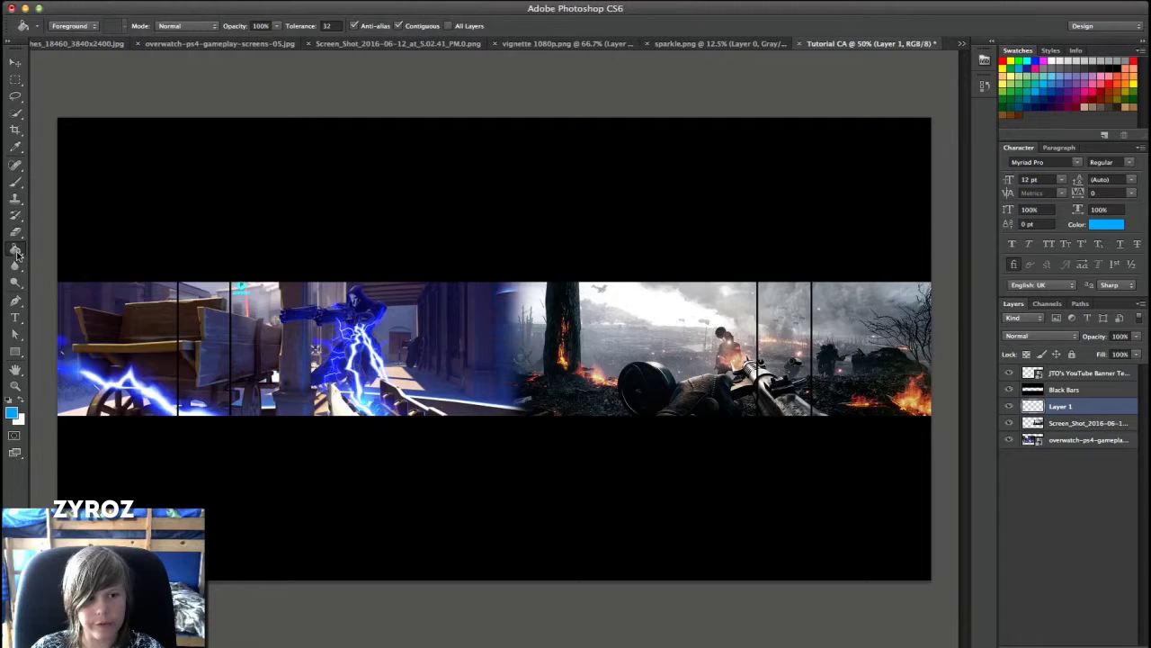
left_click(466, 420)
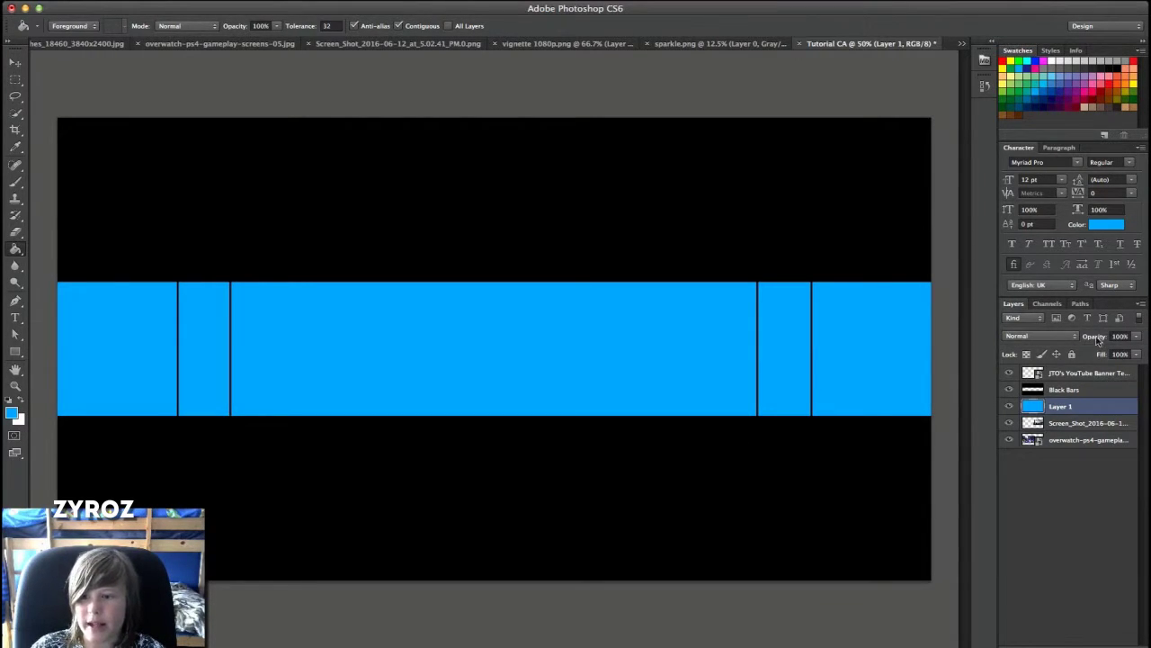
left_click(430, 0)
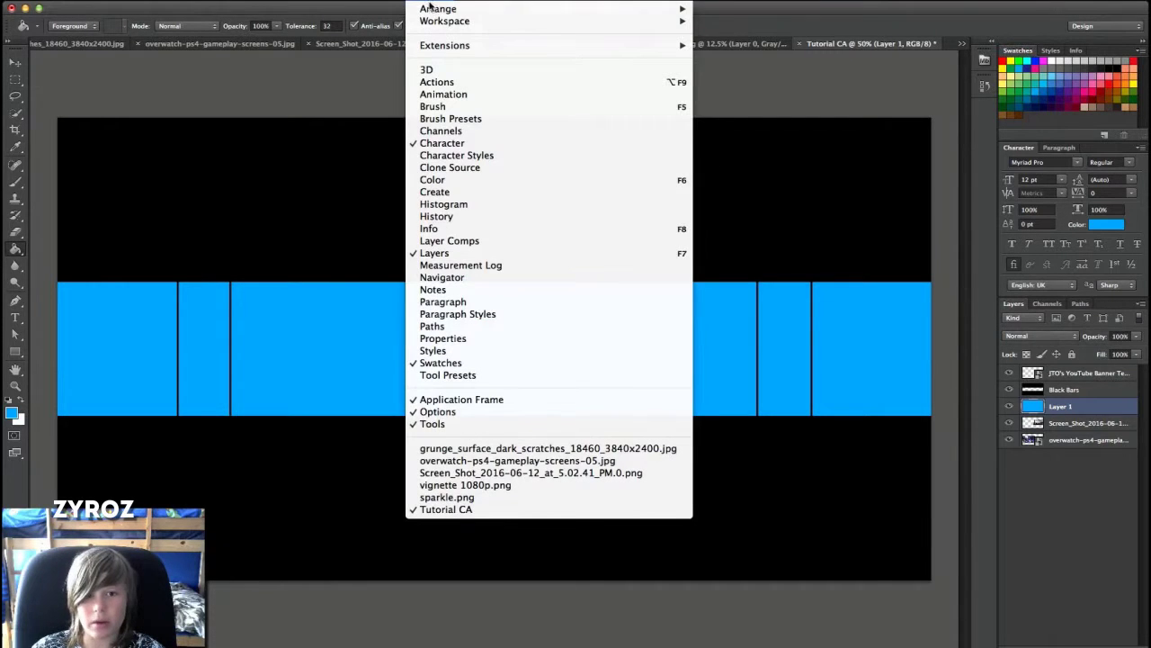
mouse_move(435, 23)
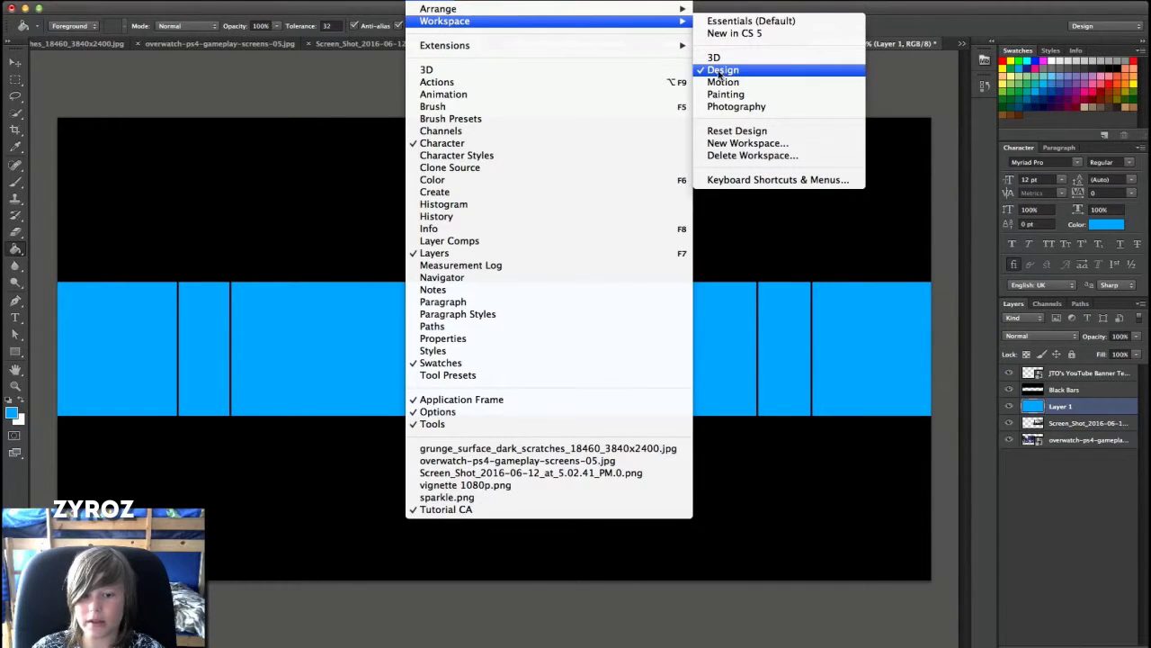
left_click(673, 36)
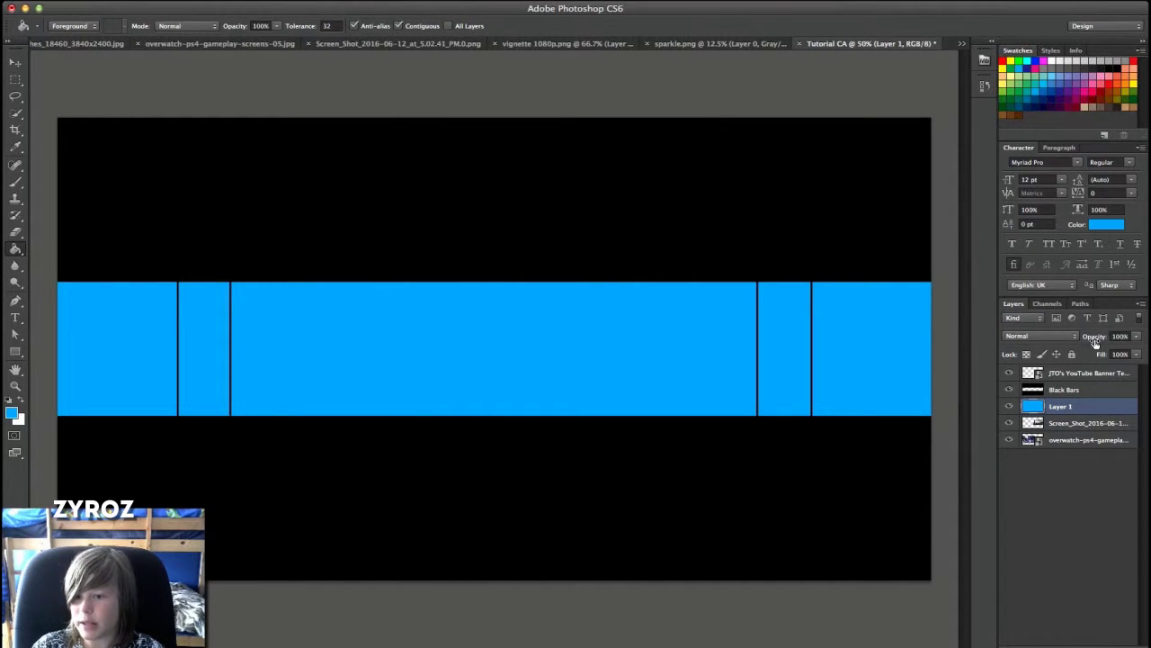
Lower the blue colour layer's opacity to 78% so the game screenshots show through.
left_click_drag(1084, 340, 1081, 335)
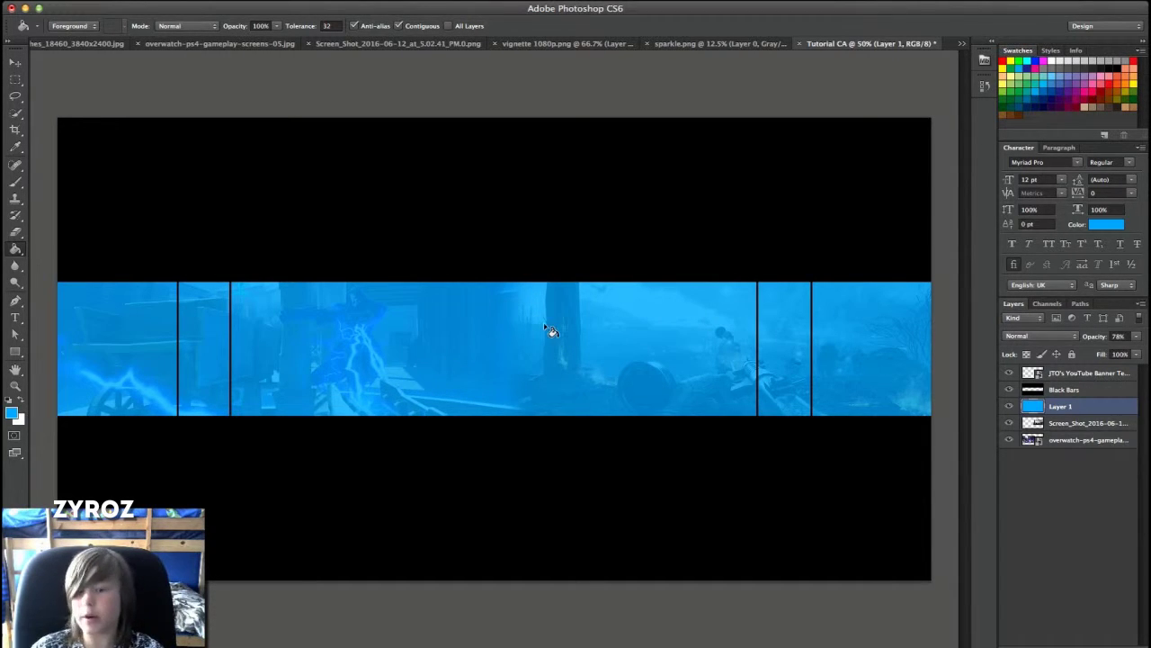
Add the text "tutorial" over the banner strip and set its size to 178 pt.
left_click(14, 318)
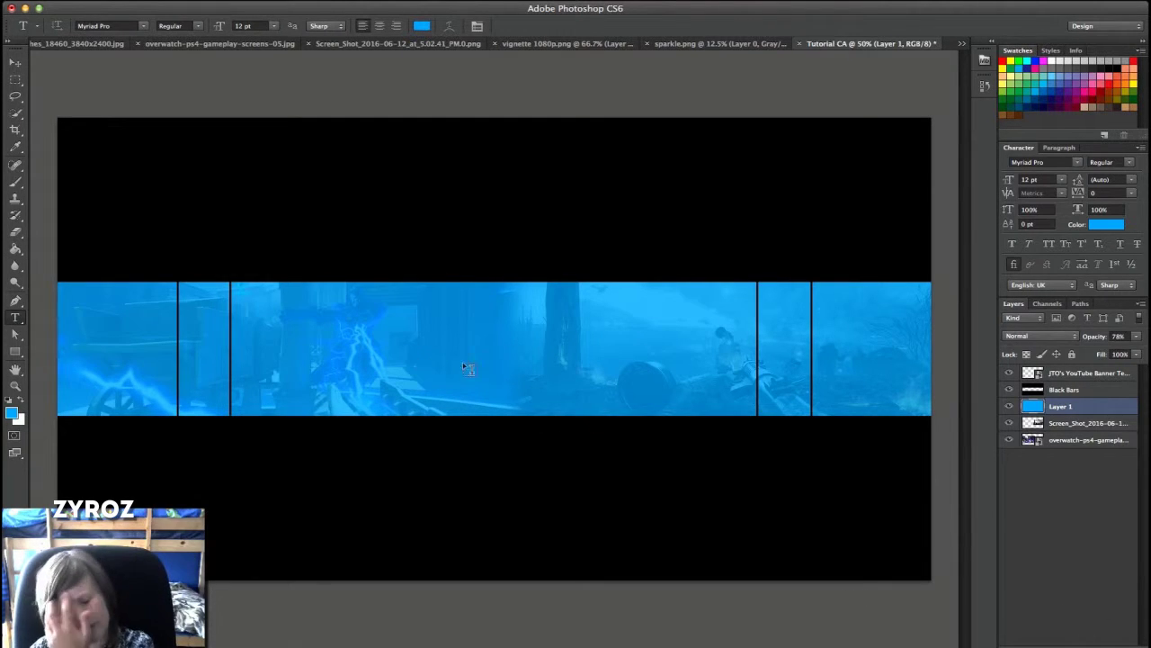
left_click(381, 345)
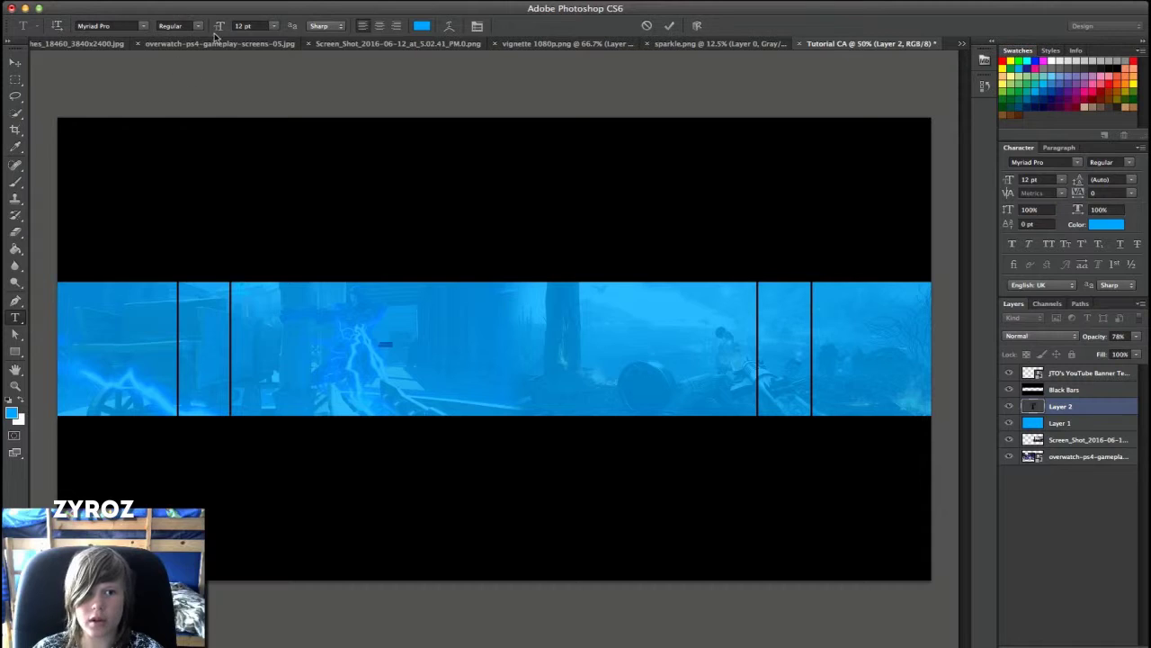
left_click_drag(223, 27, 338, 26)
left_click(449, 332)
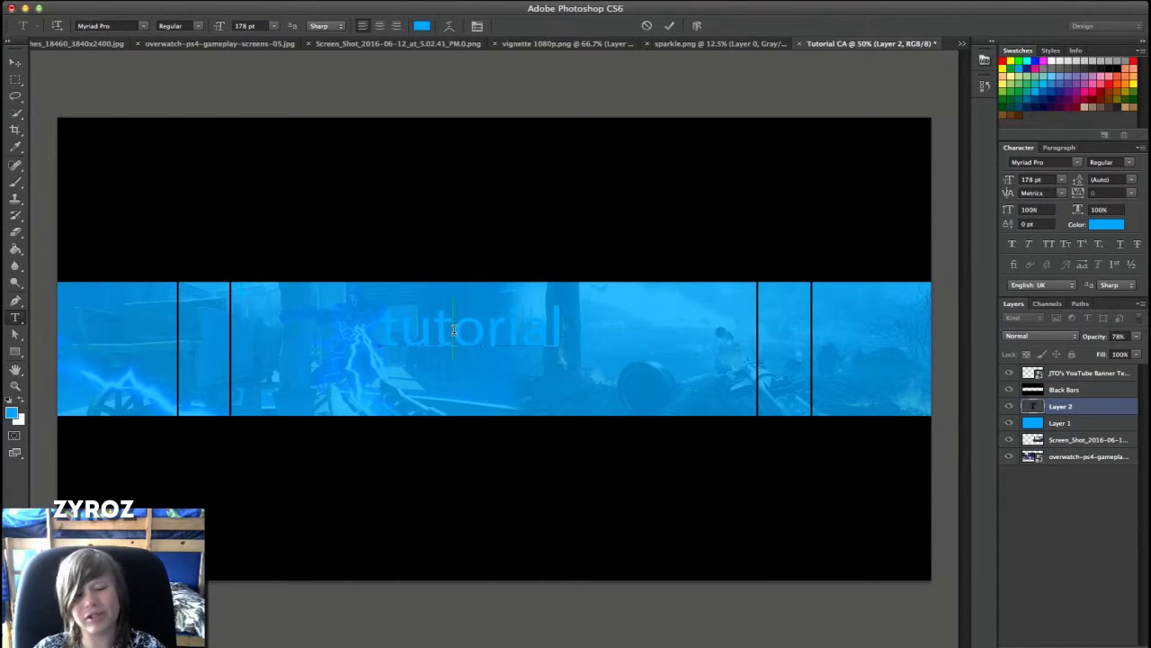
Set the font of the whole "tutorial" text to Intro.
double_click(454, 331)
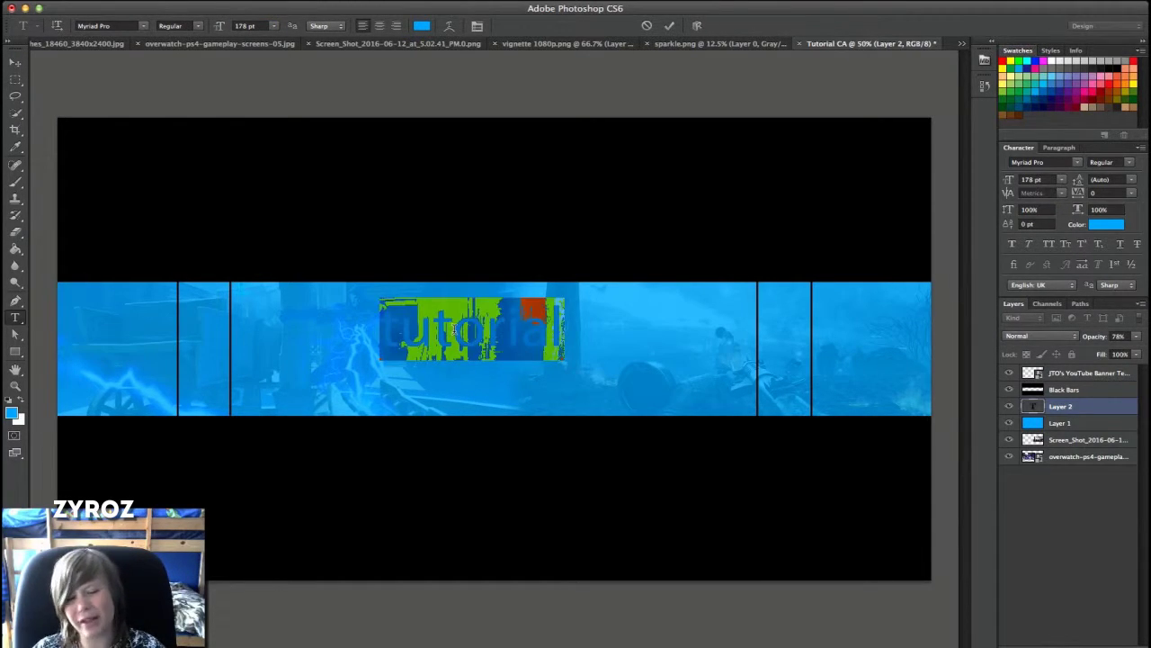
left_click(123, 21)
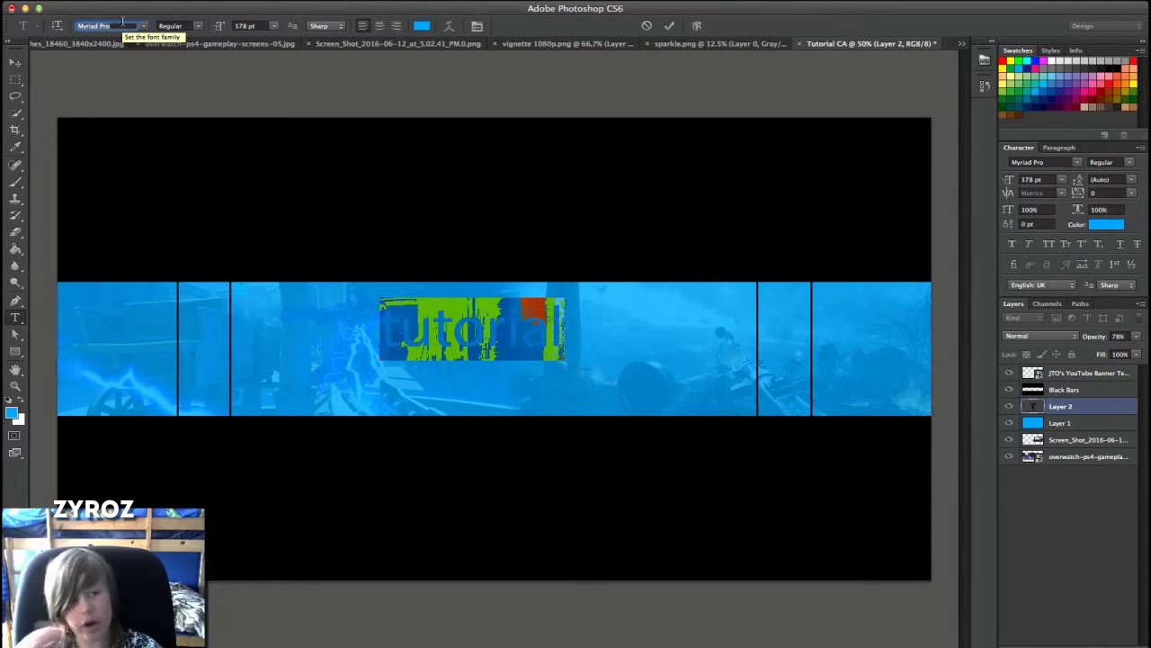
type("8")
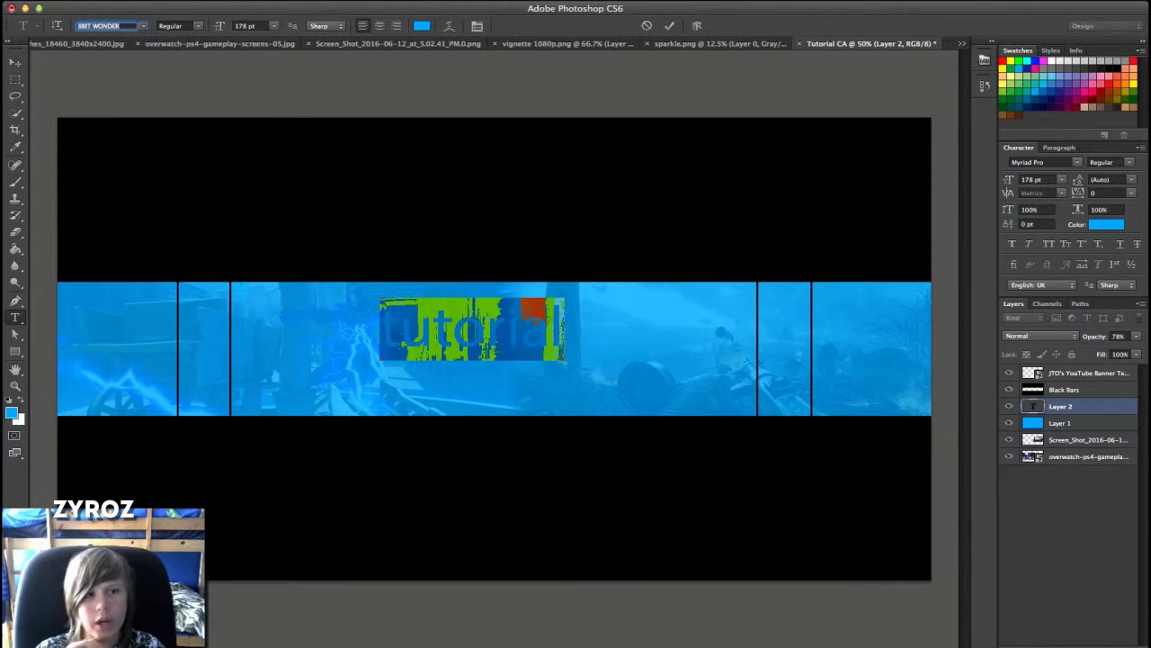
type("Intro")
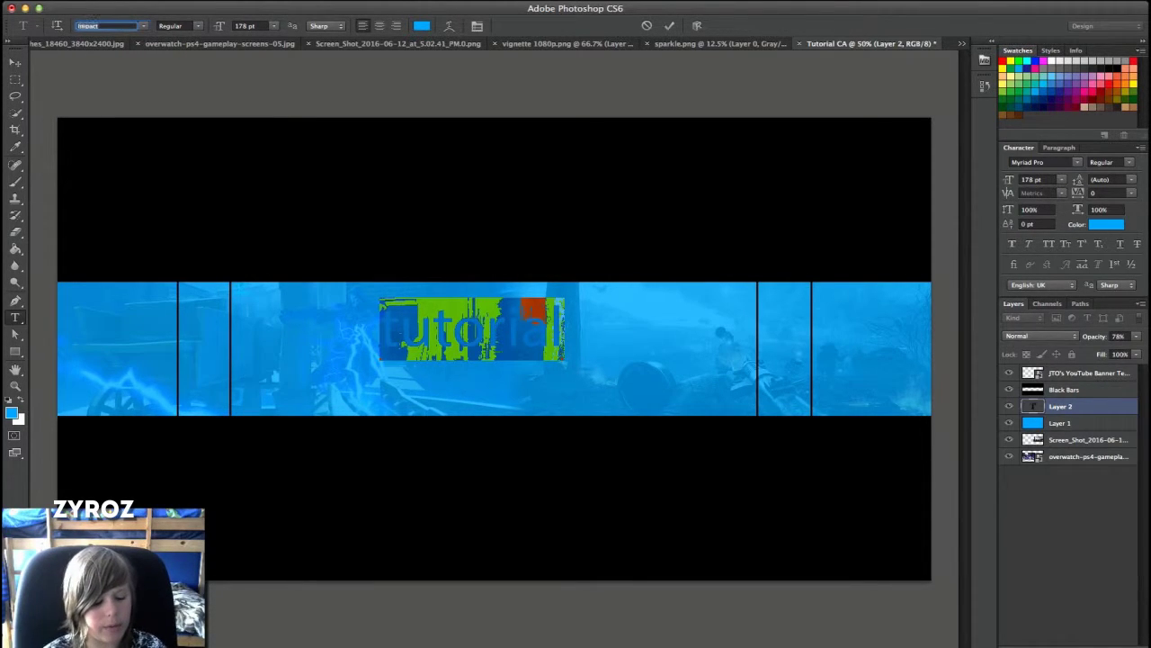
key("Return")
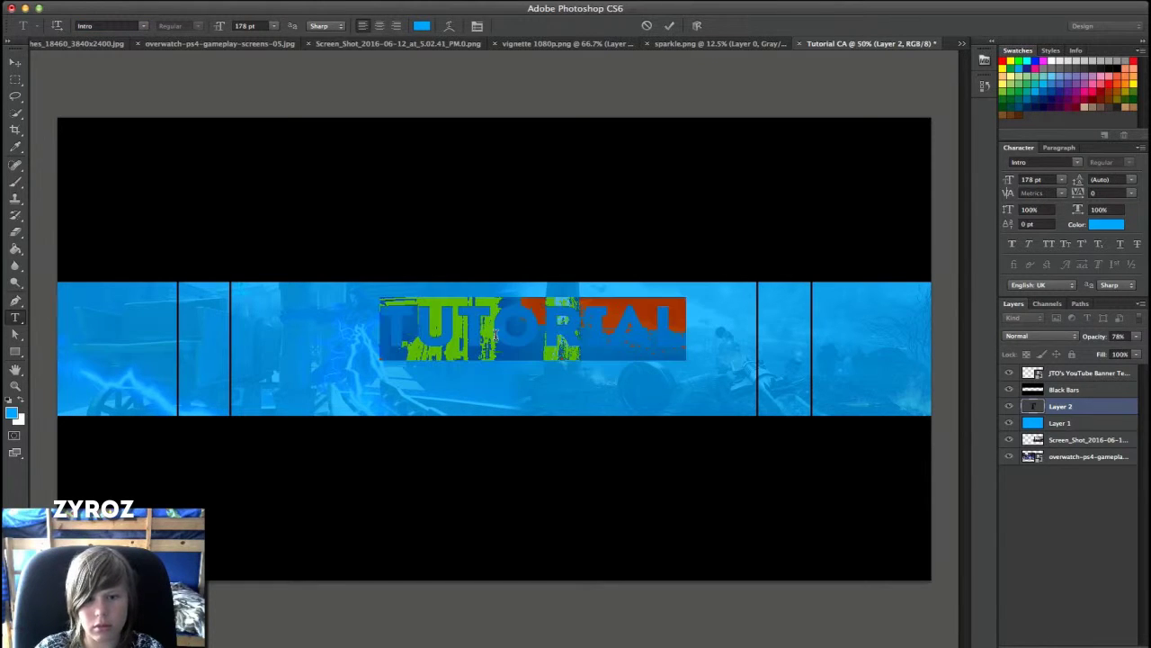
Change the "tutorial" text colour to white #ffffff and finish editing the text with the Move tool.
left_click(422, 26)
left_click_drag(450, 247, 285, 166)
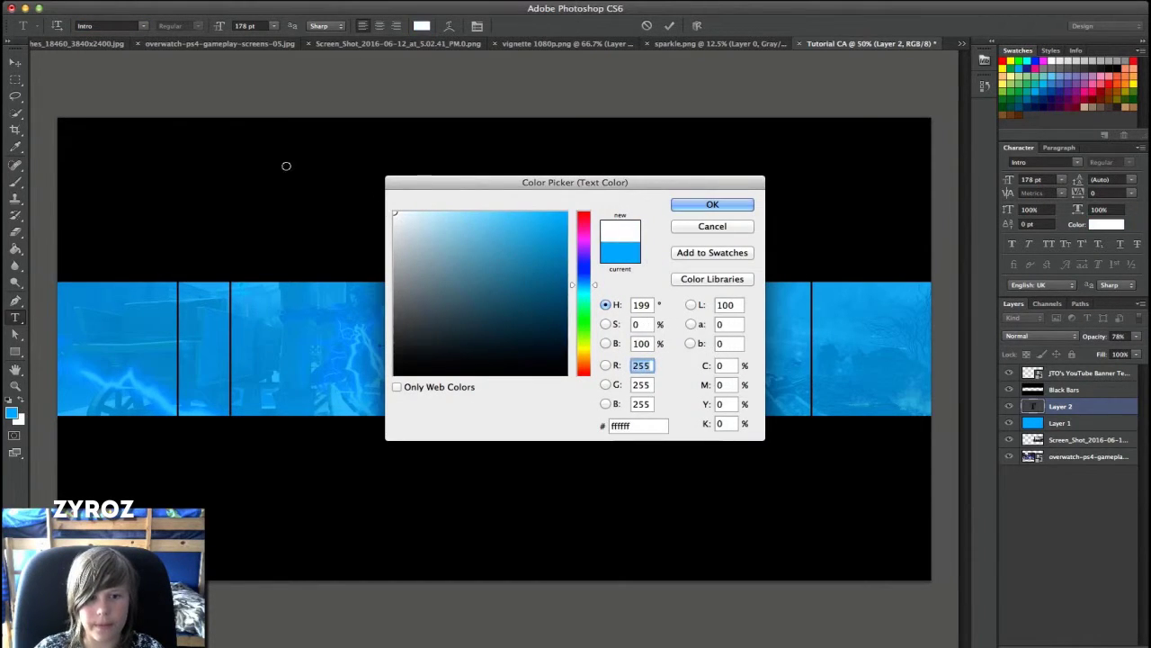
left_click(684, 207)
left_click(515, 326)
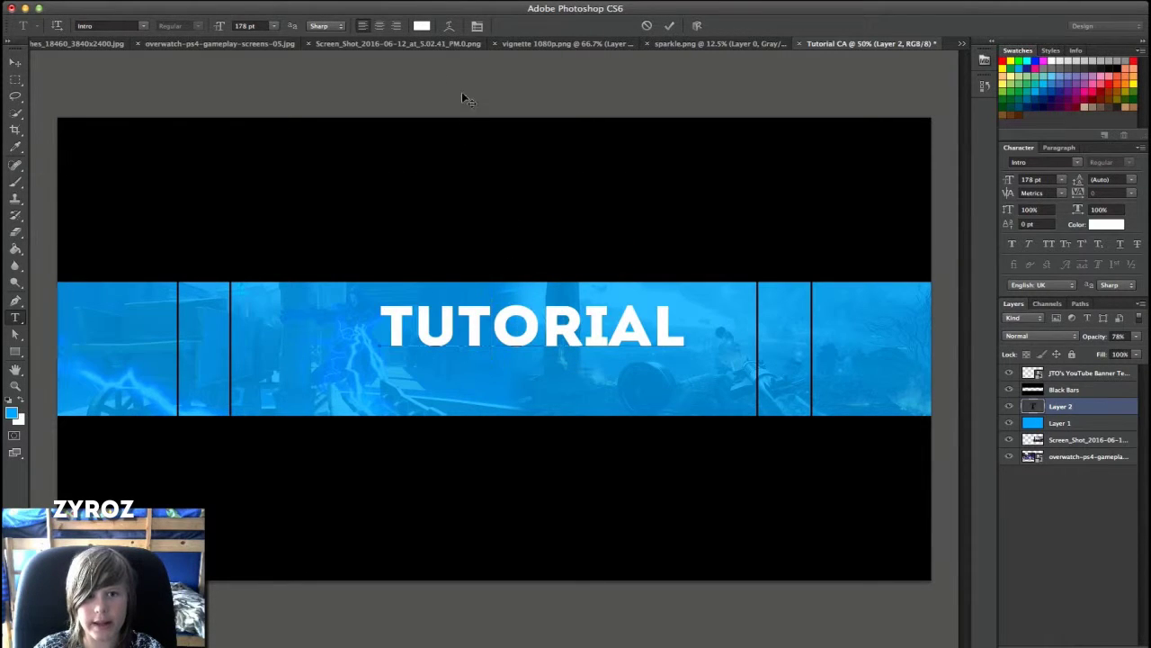
double_click(507, 316)
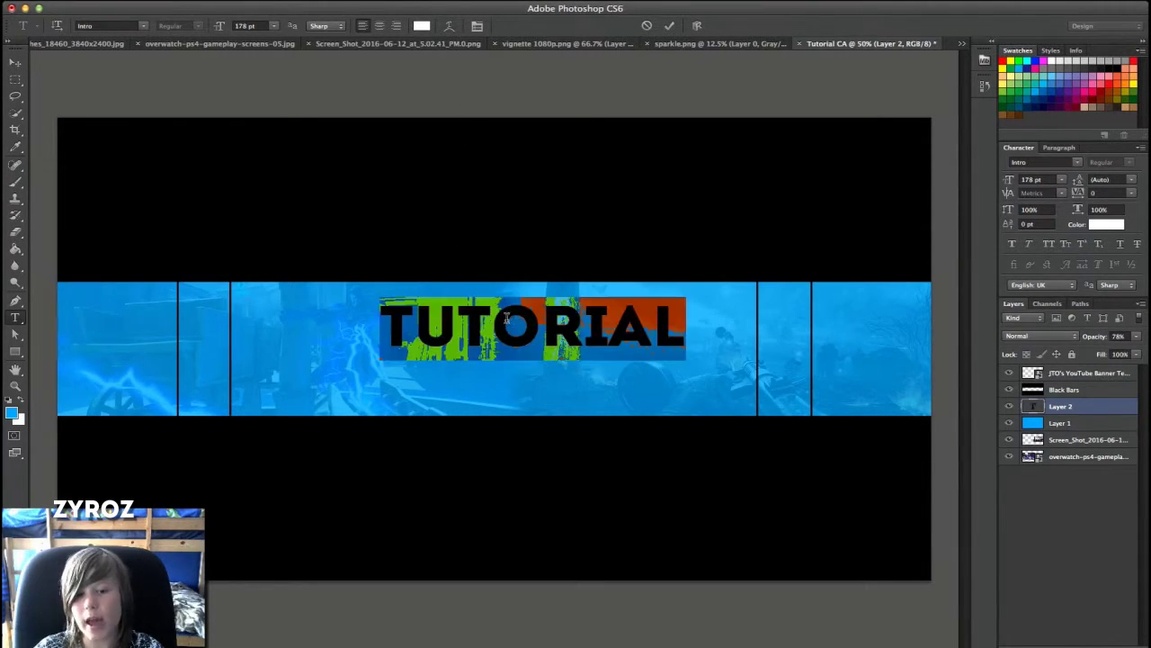
left_click(551, 297)
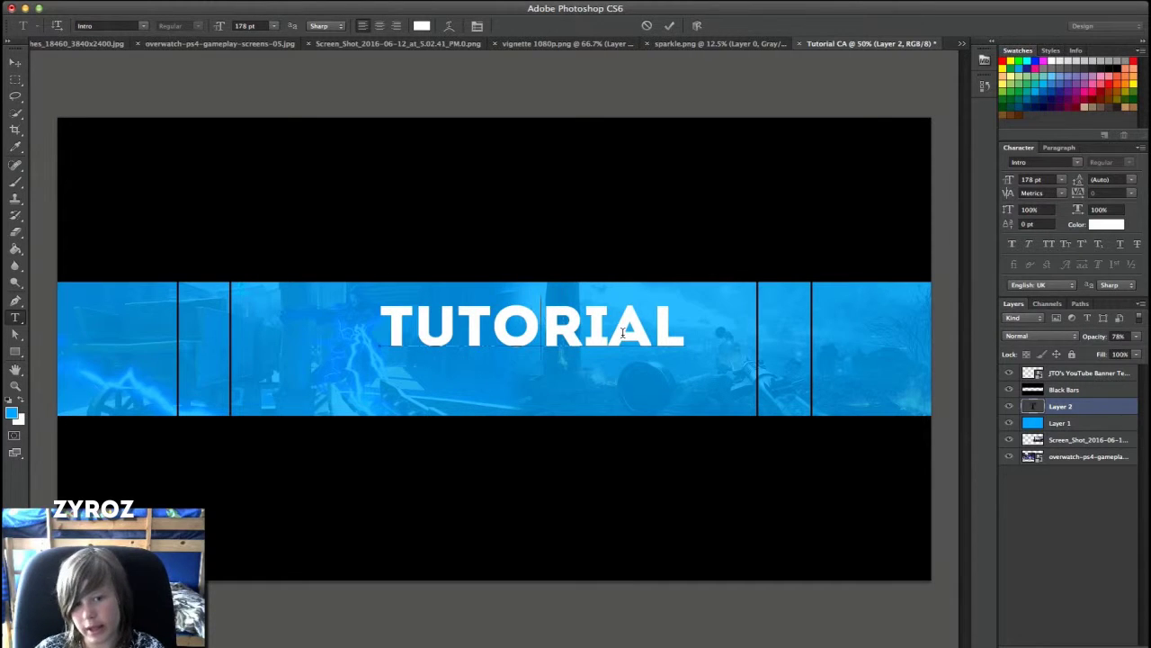
left_click(15, 61)
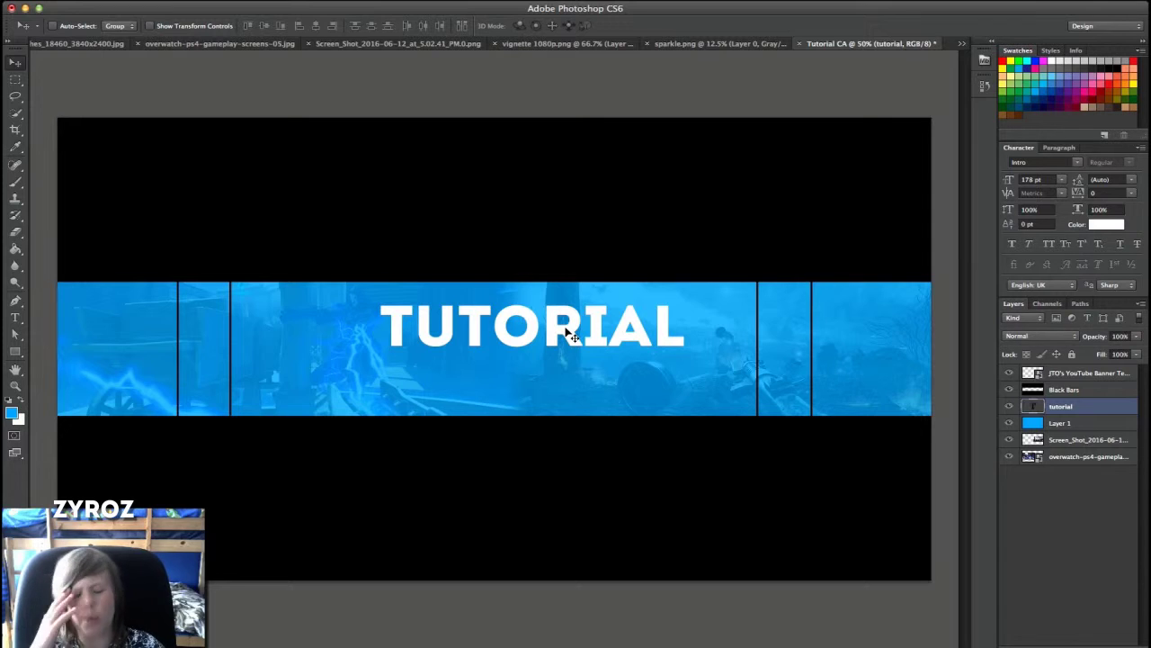
Use the Magic Wand on the "tutorial" layer to select the whole canvas area around the letters.
left_click(20, 111)
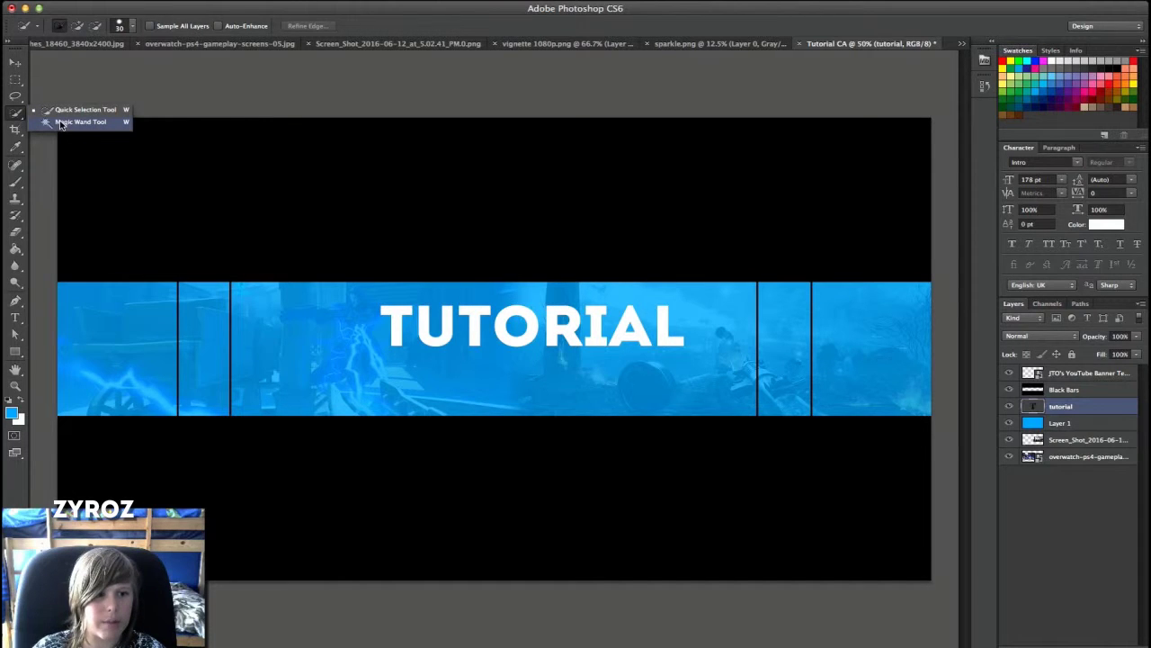
left_click(36, 110)
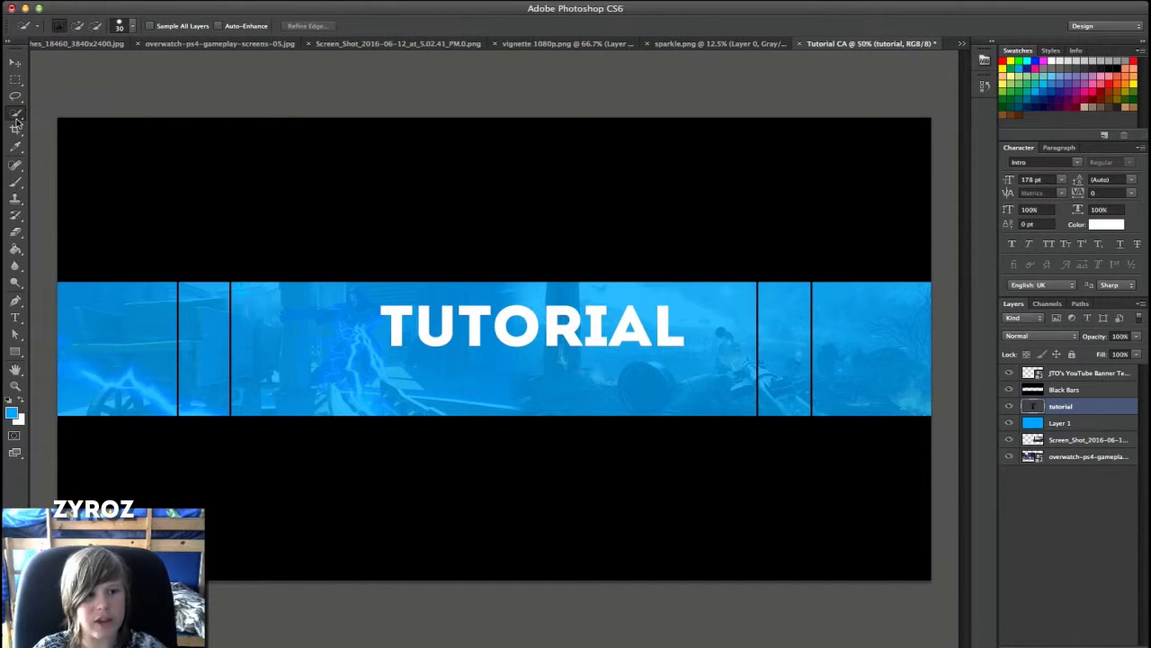
left_click_drag(16, 119, 52, 124)
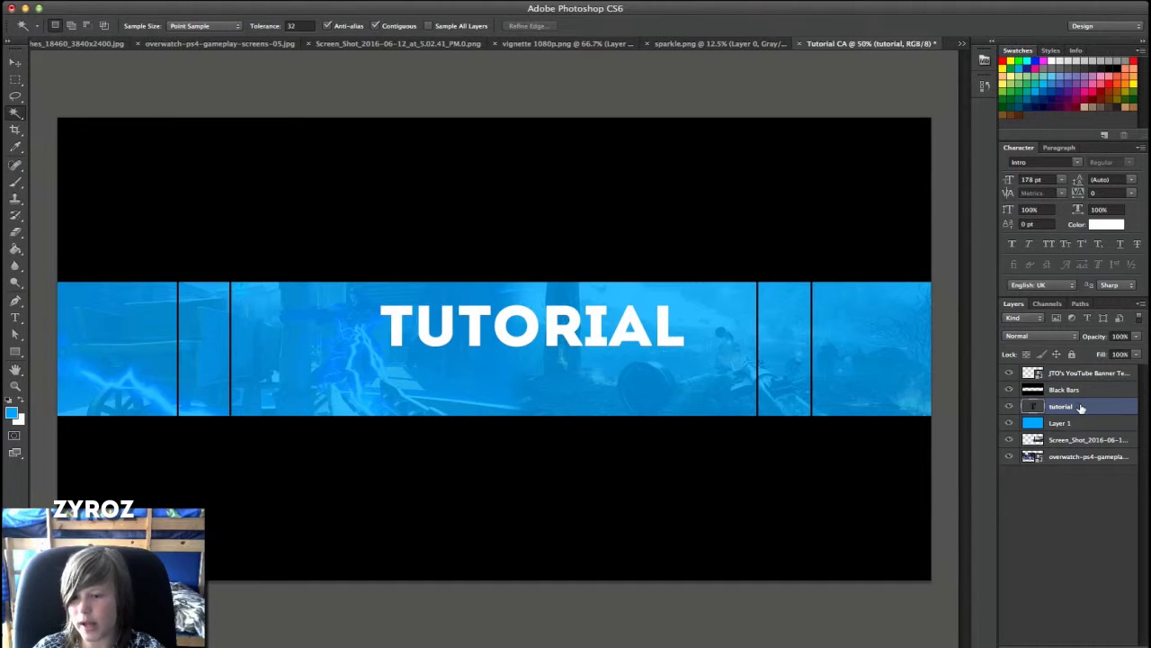
left_click(560, 394)
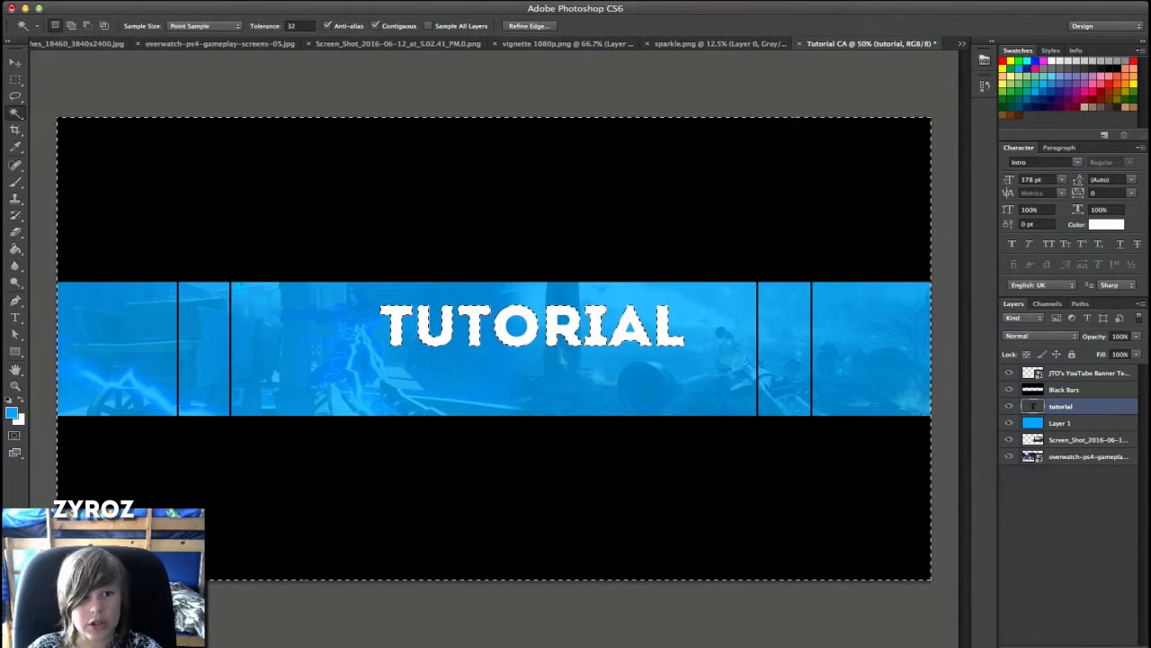
Align the "tutorial" layer to the selection's vertical and horizontal centers and clear the selection.
left_click(214, 1)
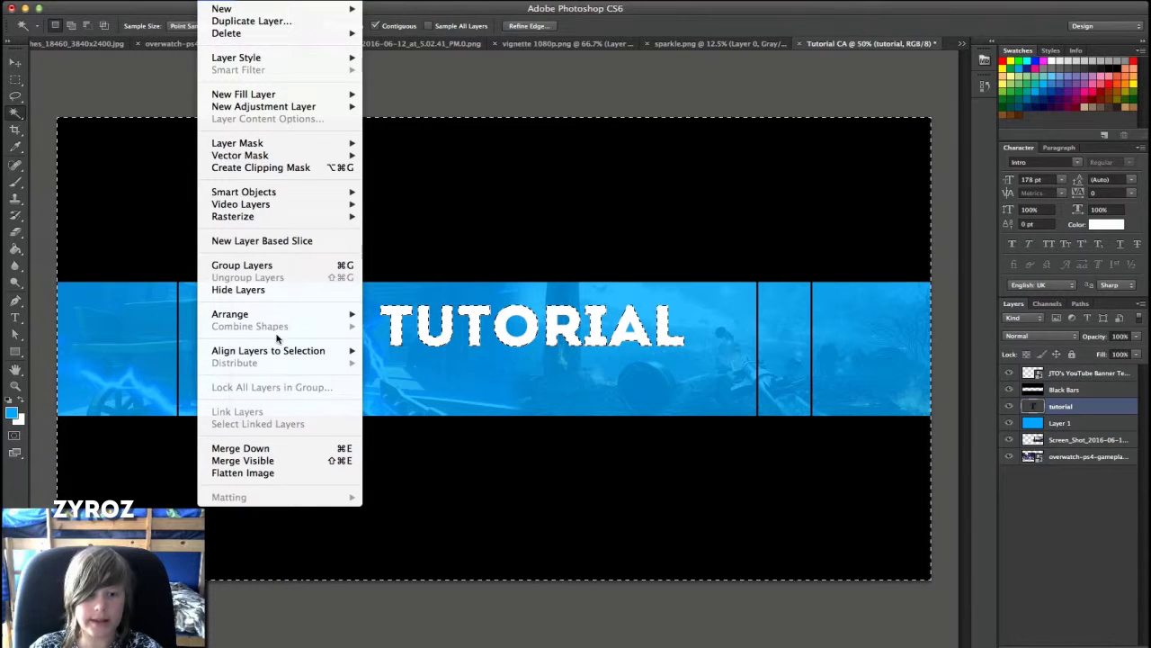
mouse_move(283, 353)
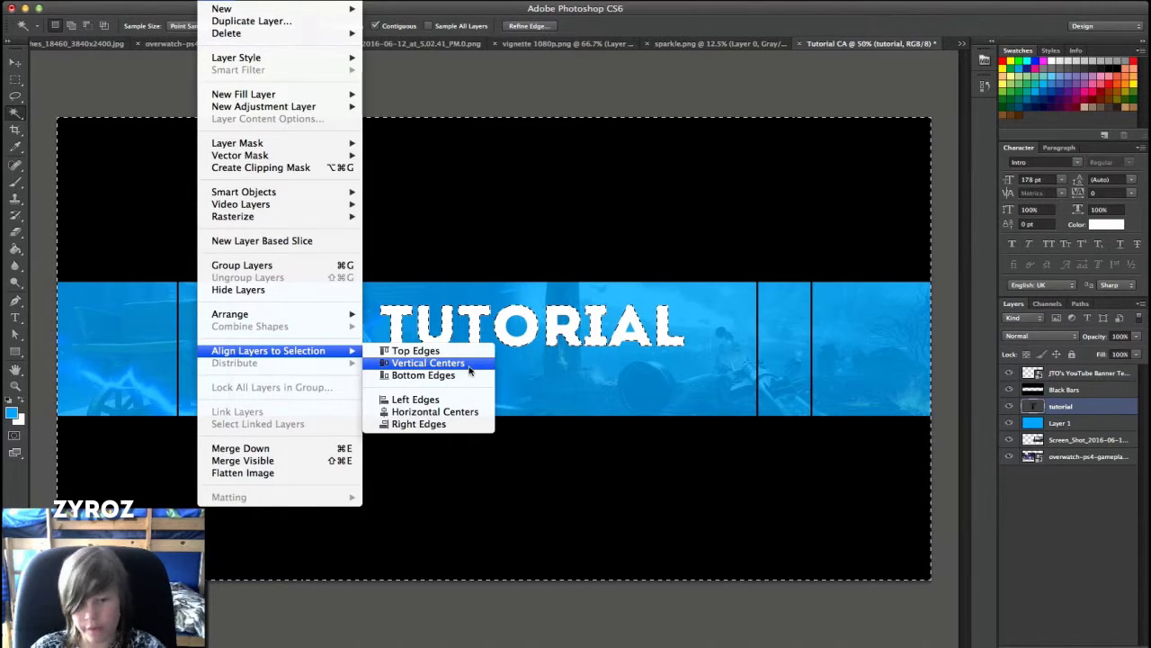
left_click(469, 363)
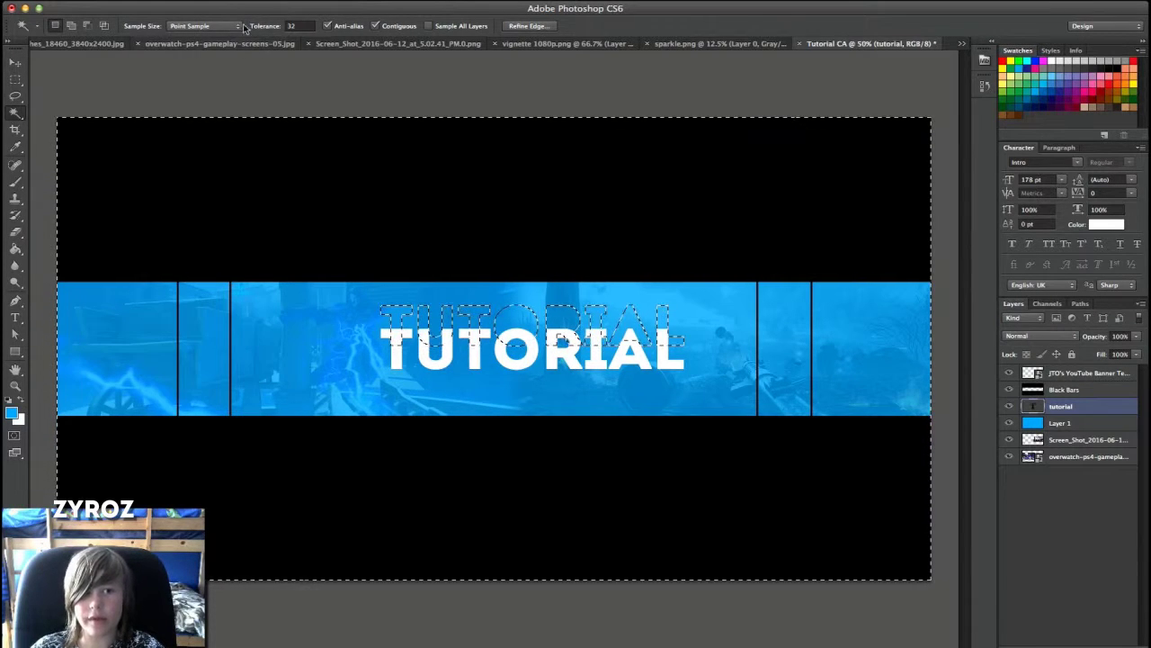
left_click(214, 1)
mouse_move(283, 352)
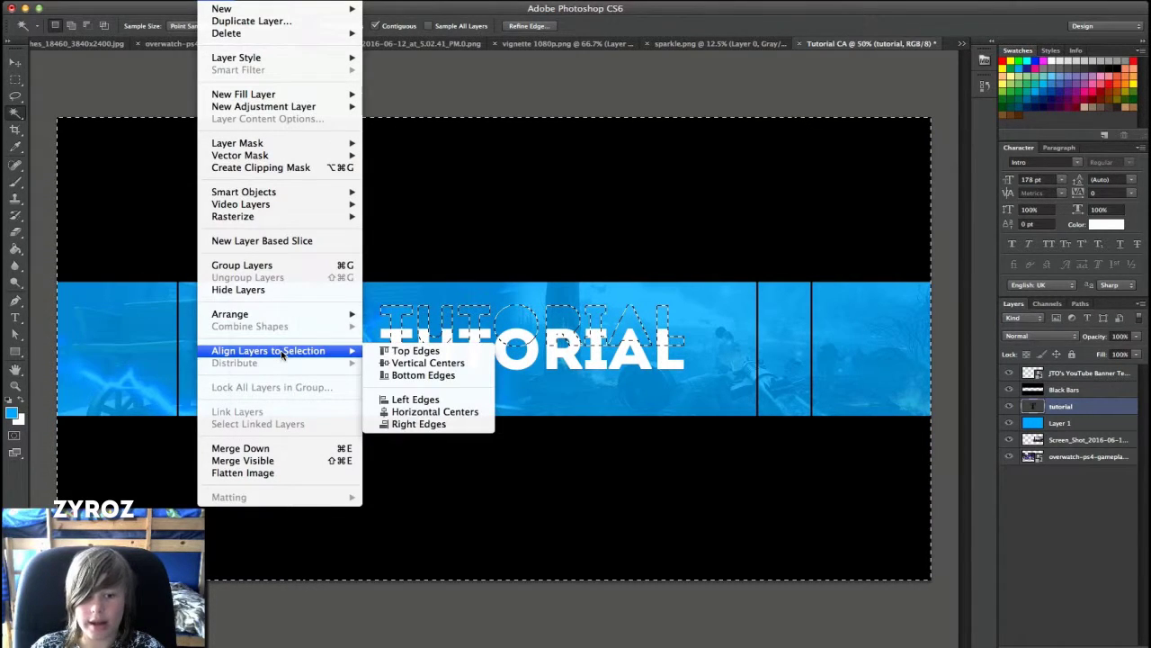
left_click(409, 411)
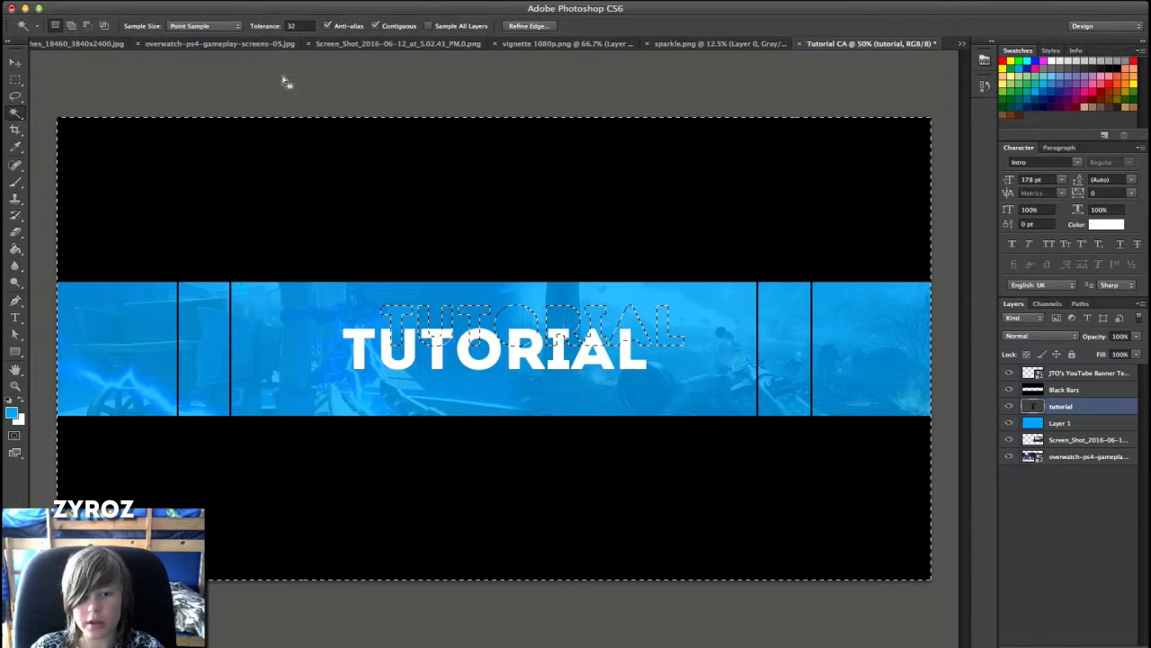
left_click(286, 1)
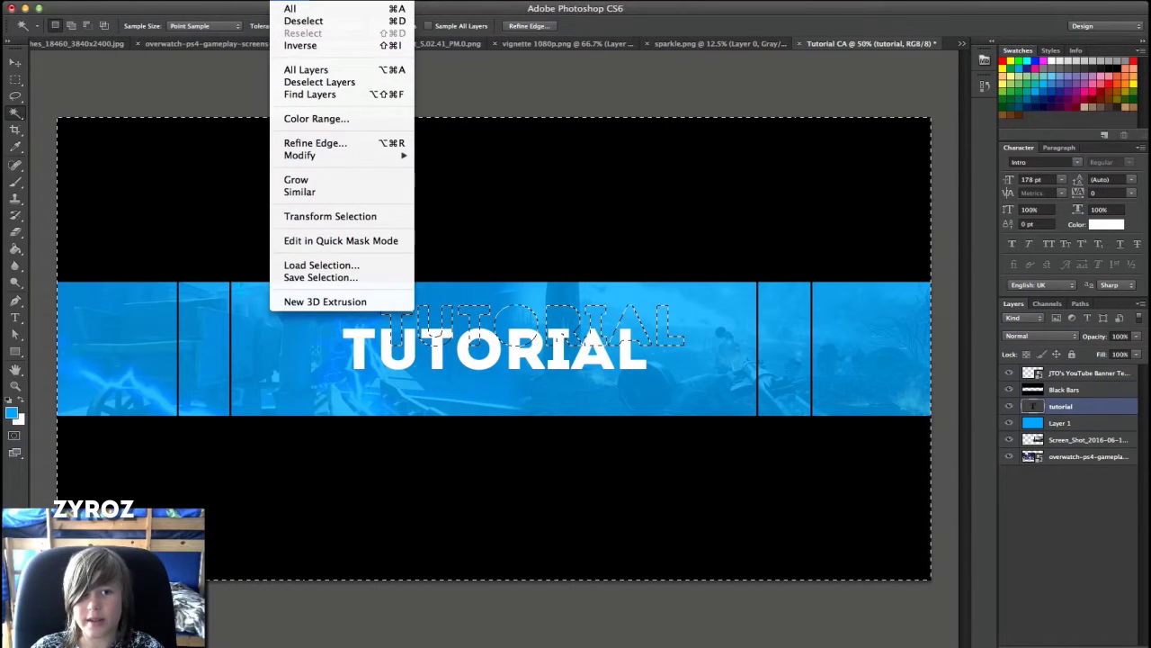
left_click(302, 20)
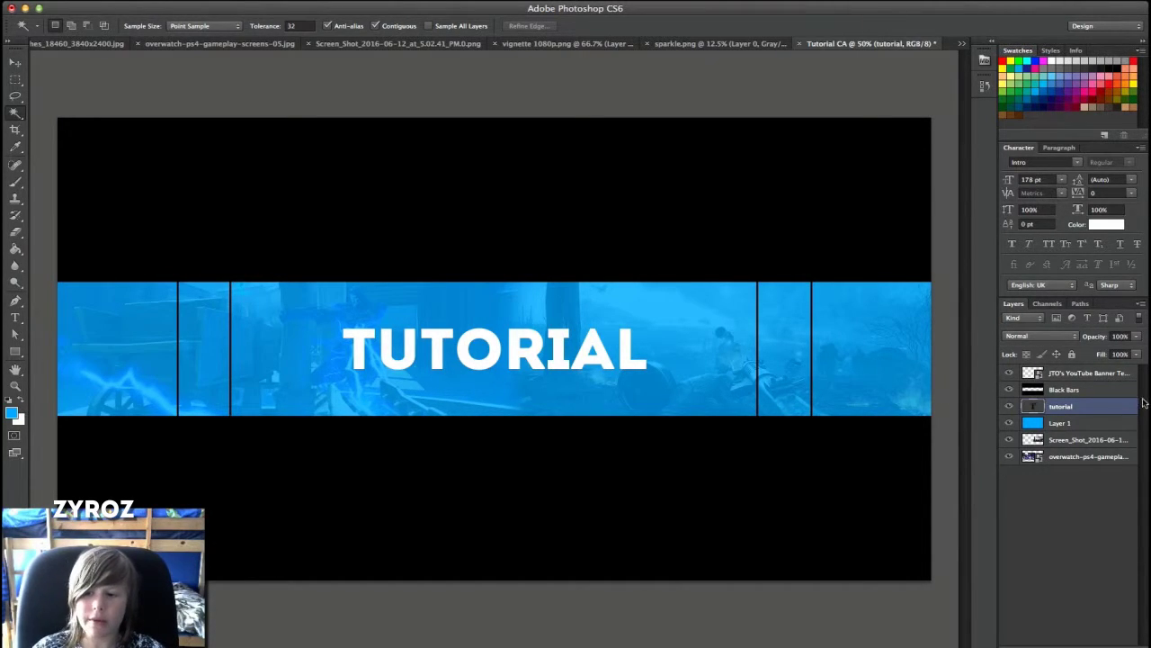
Add a black outside Stroke layer style of 6 px to the "tutorial" text layer.
right_click(1069, 410)
left_click(958, 231)
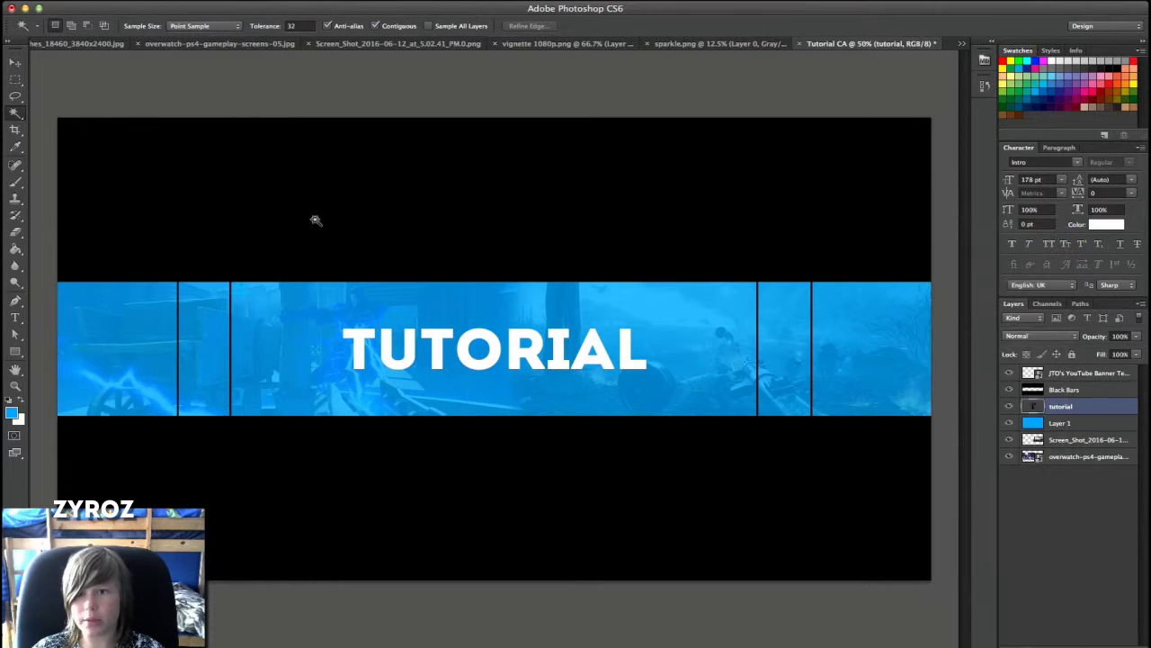
left_click(826, 0)
left_click(760, 8)
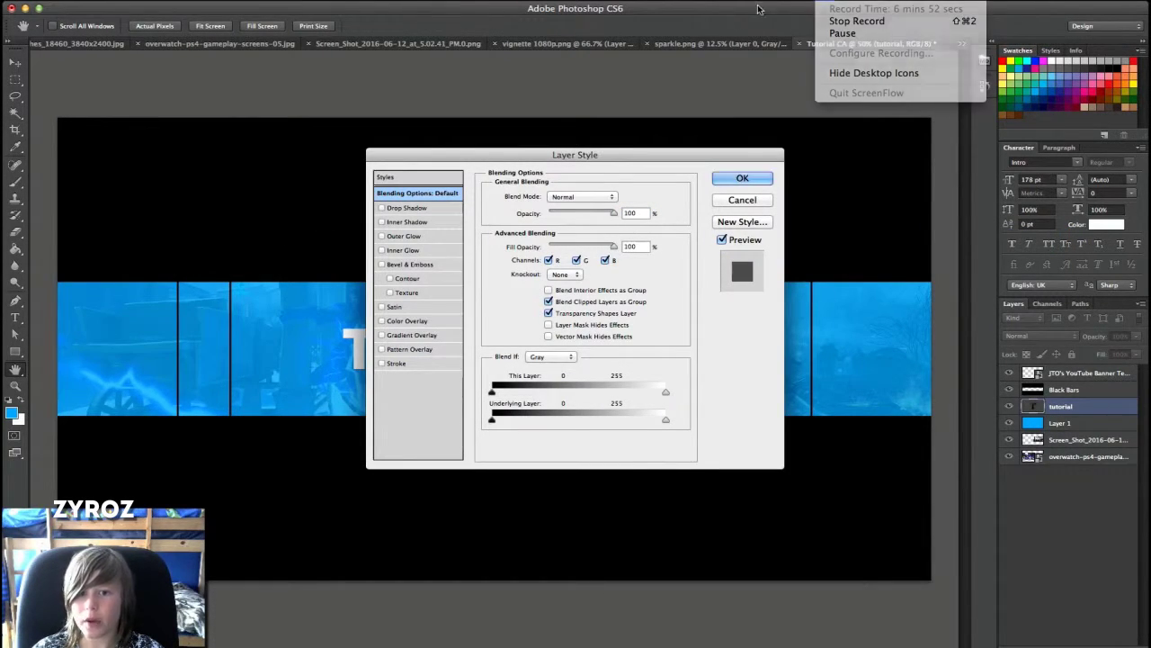
left_click(388, 365)
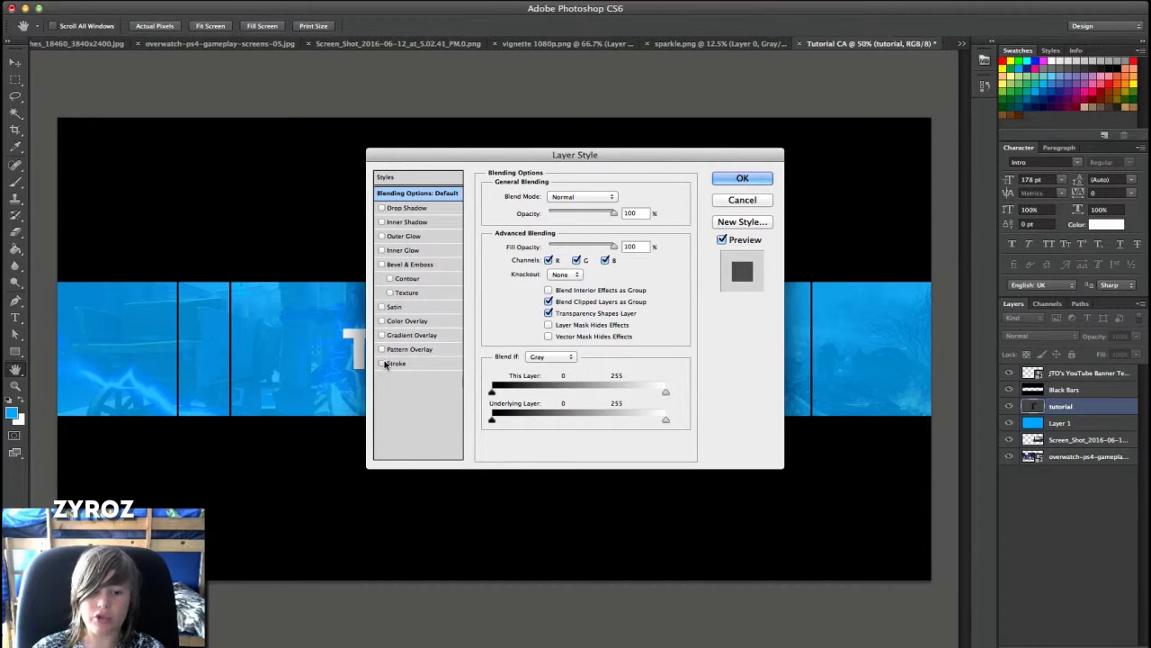
mouse_move(495, 155)
left_mouse_down()
mouse_move(682, 205)
mouse_move(801, 194)
left_mouse_up()
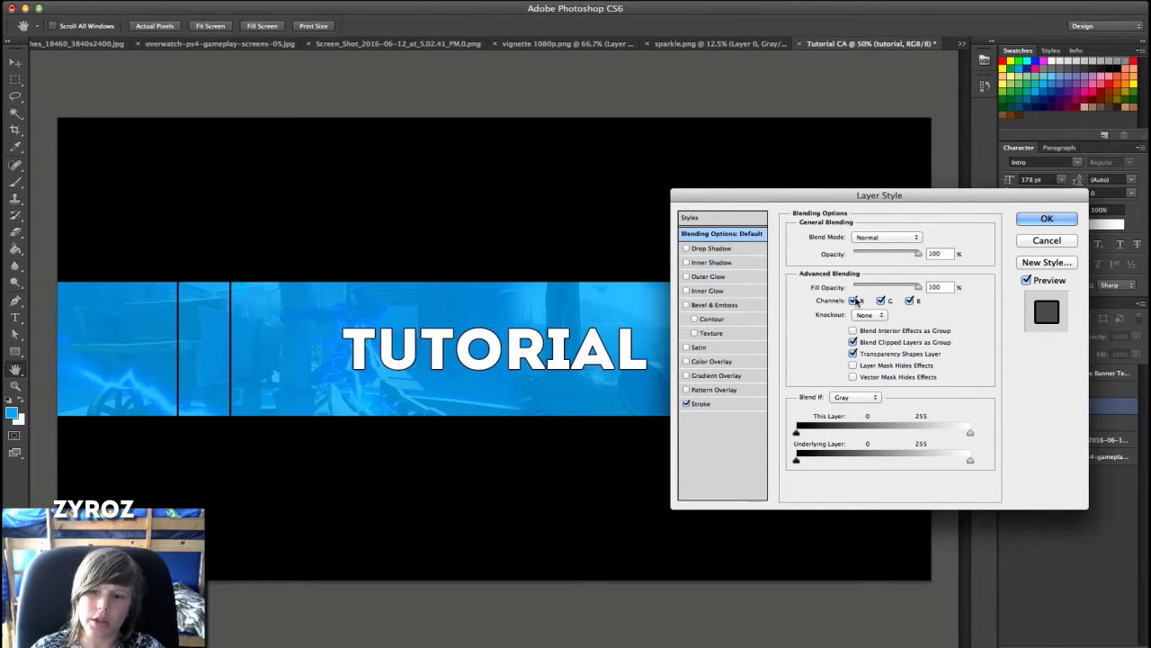
left_click(730, 407)
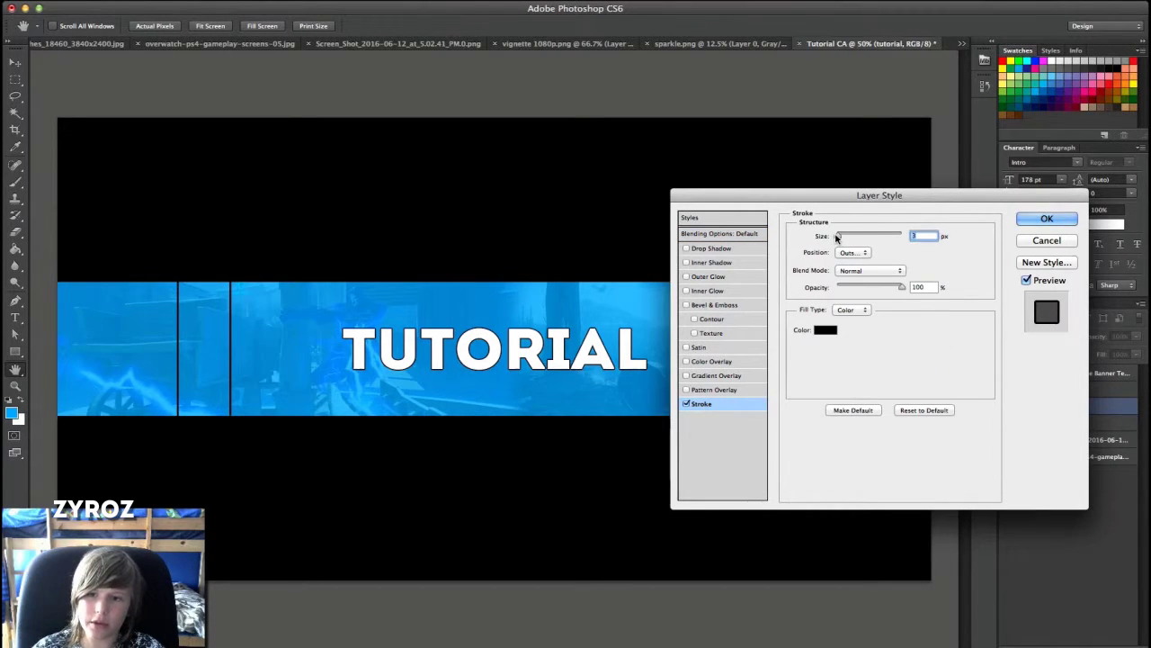
left_click_drag(836, 237, 840, 237)
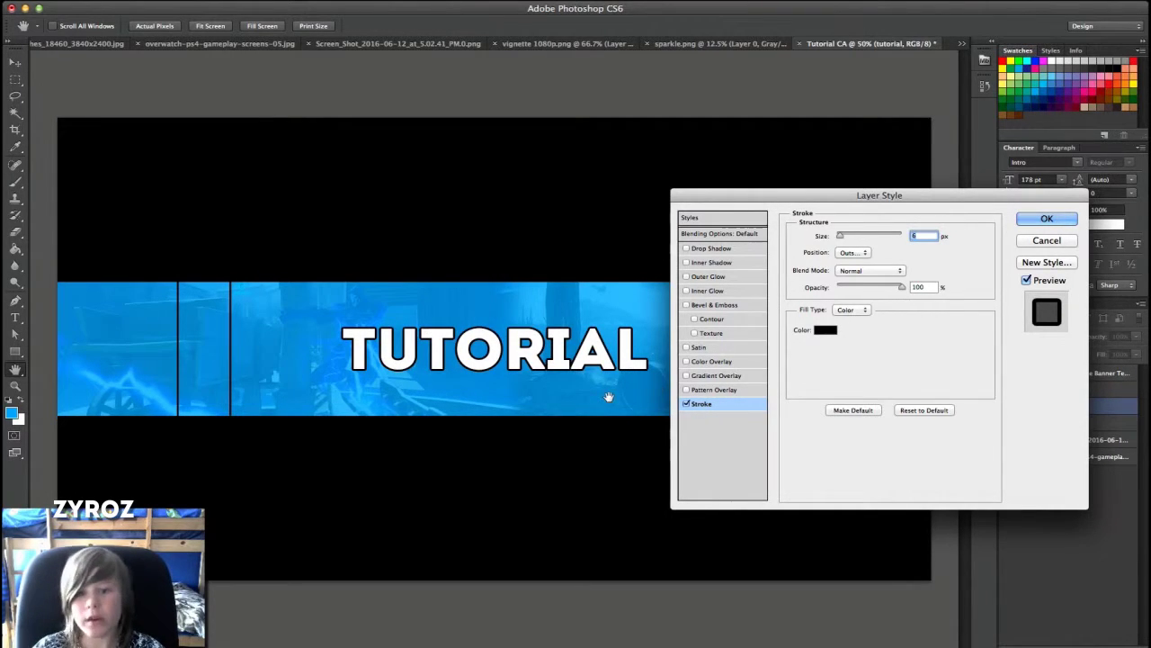
left_click(720, 249)
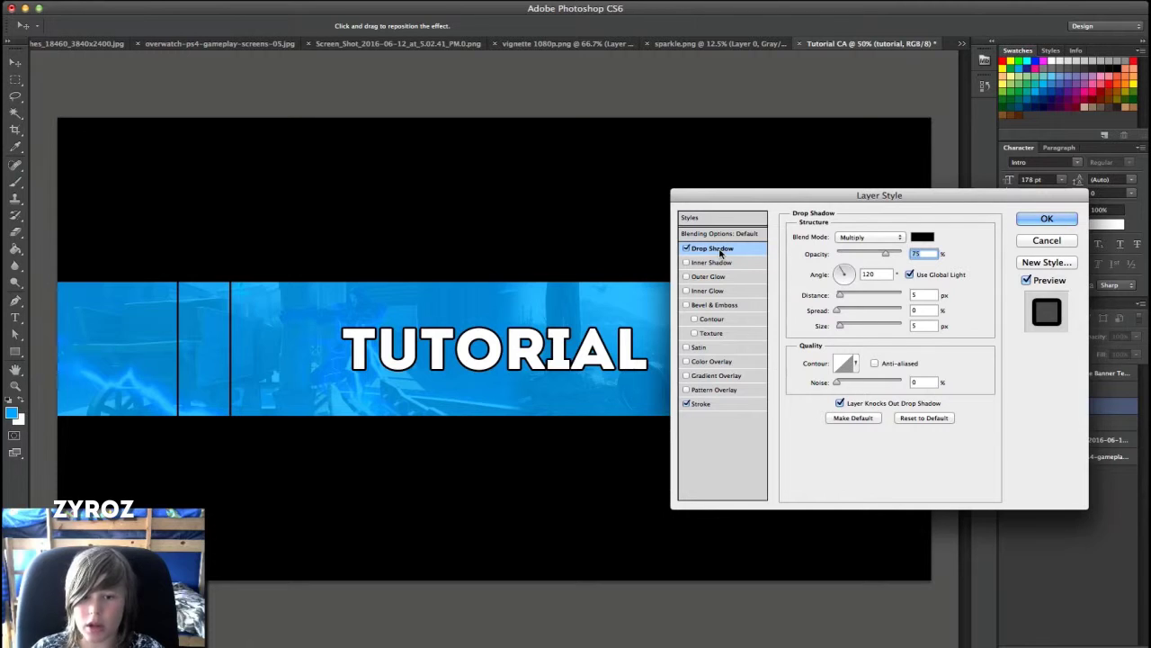
left_click_drag(836, 310, 839, 312)
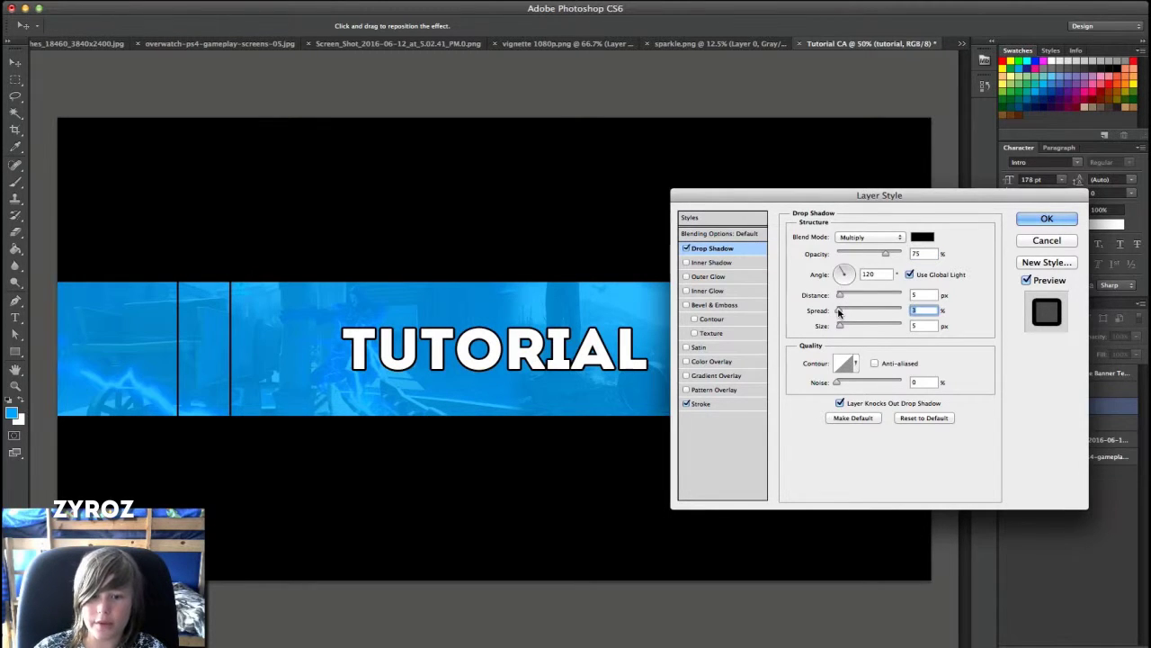
left_click(687, 249)
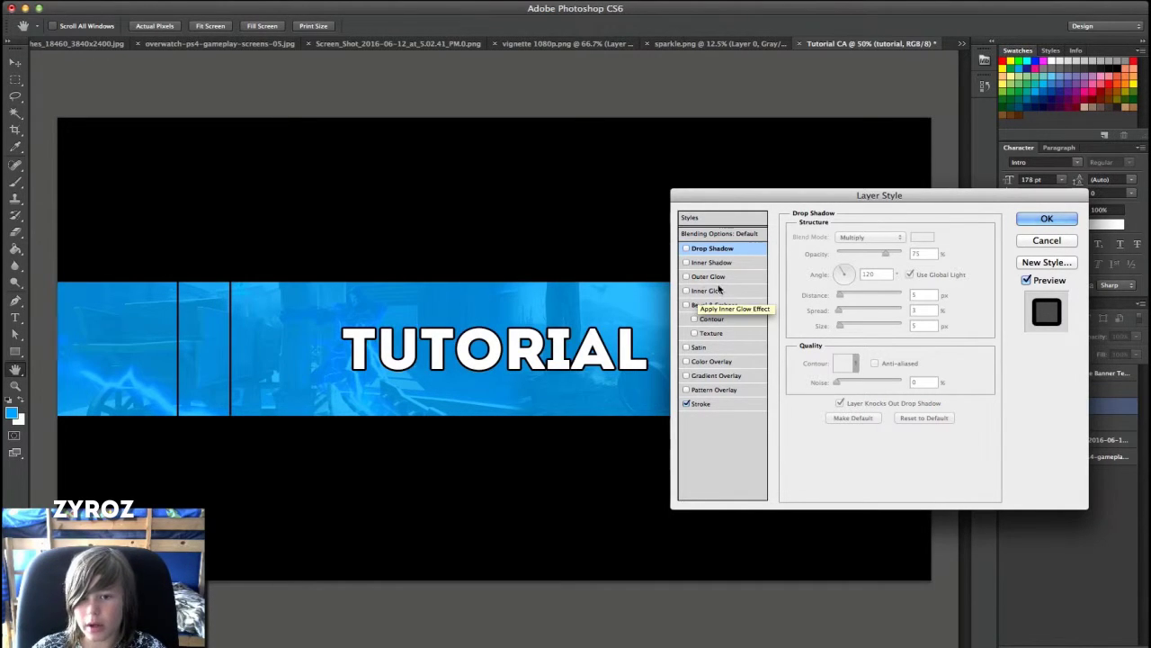
Add a Gradient Overlay to the "tutorial" text with black and white stops meeting in a hard edge at 42%.
left_click(686, 376)
left_click(713, 376)
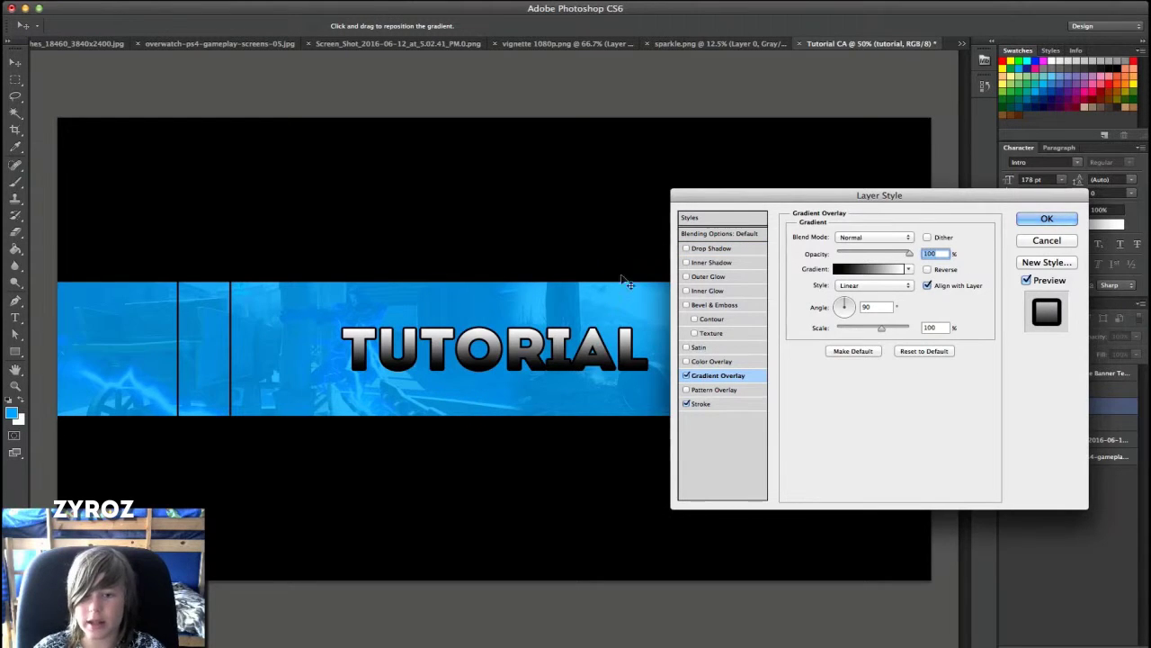
left_click(882, 272)
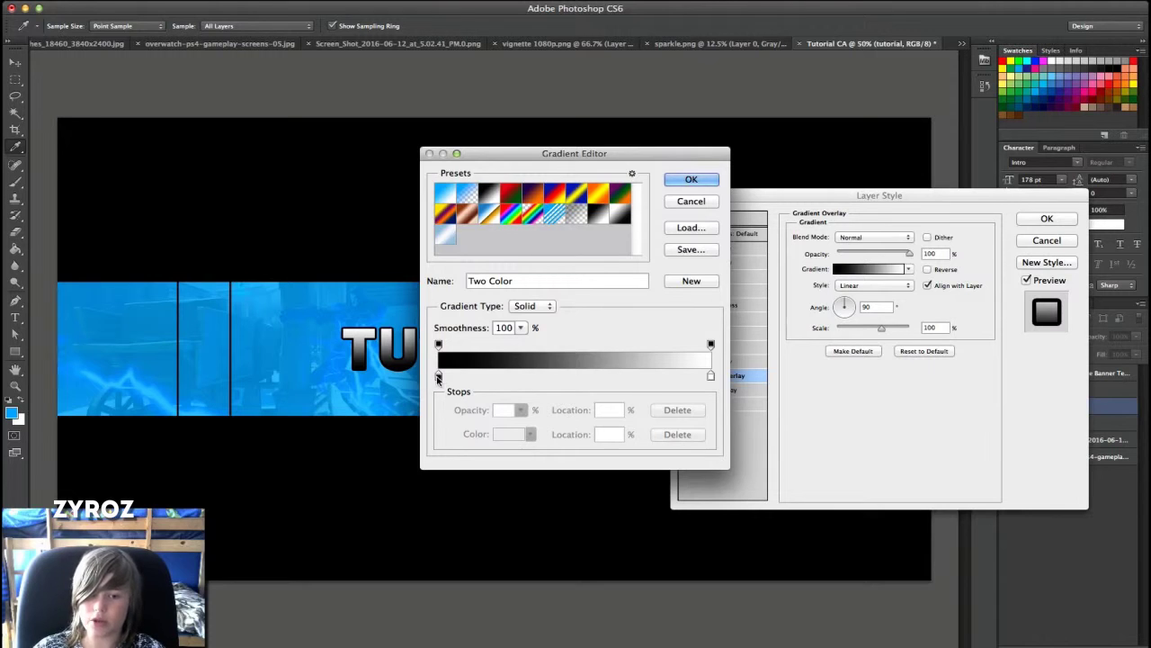
left_click_drag(439, 375, 552, 380)
left_click_drag(711, 376, 552, 380)
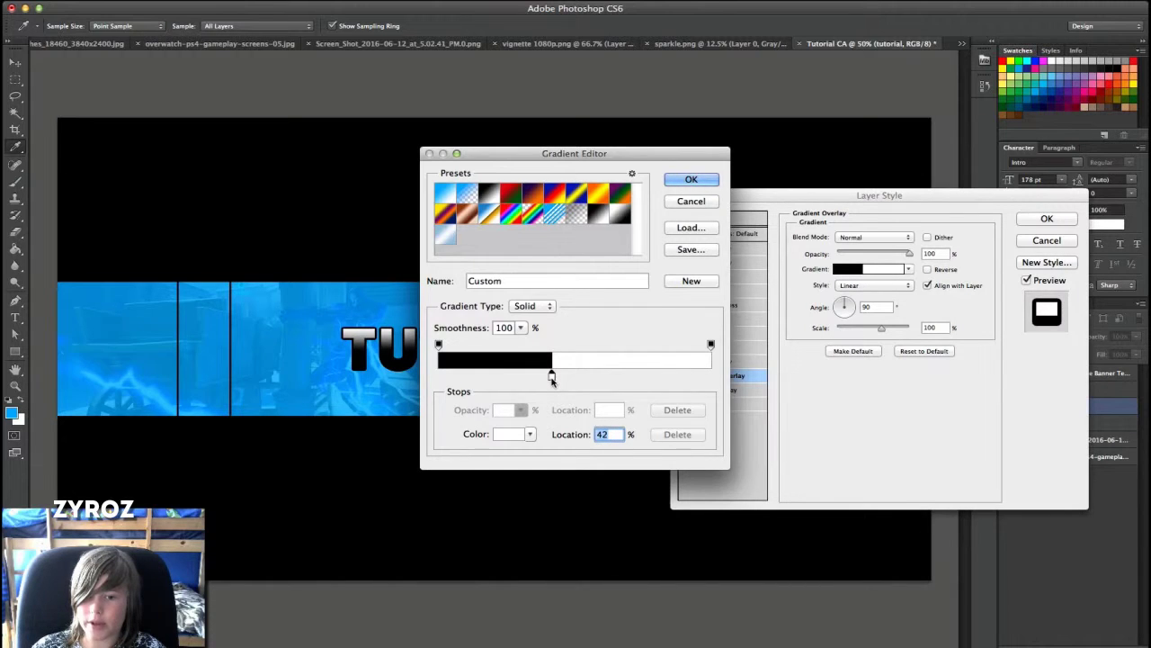
left_click(682, 183)
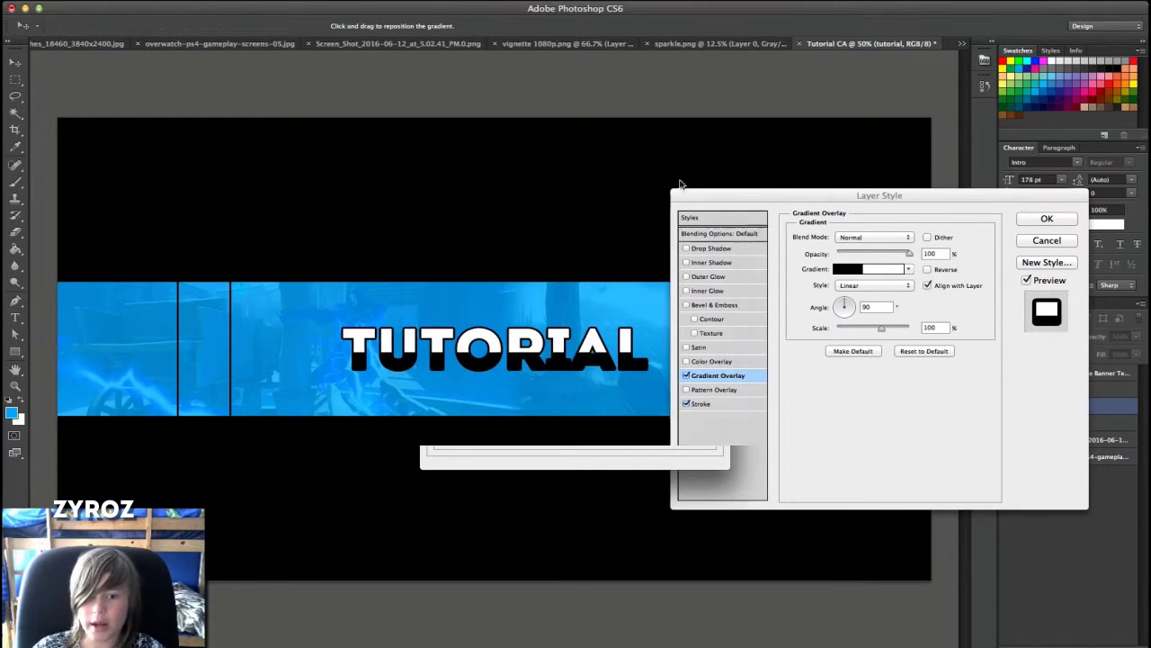
Shift the gradient overlay slightly on the letters and set its opacity to 27%.
left_click_drag(567, 347, 571, 343)
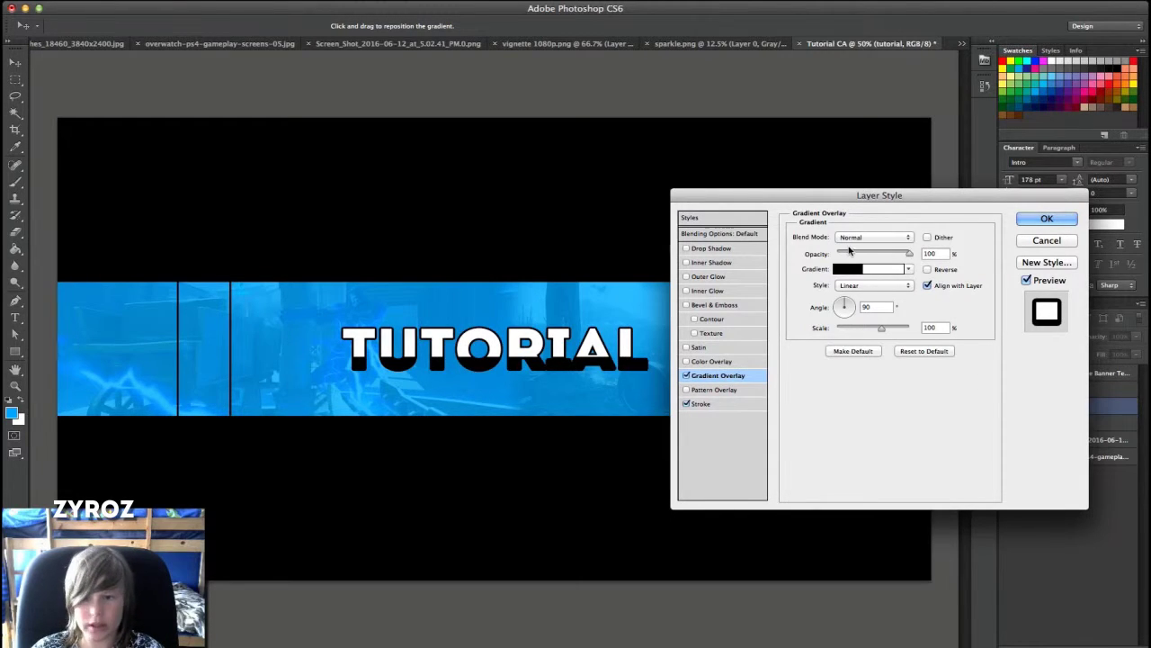
left_click_drag(906, 253, 846, 253)
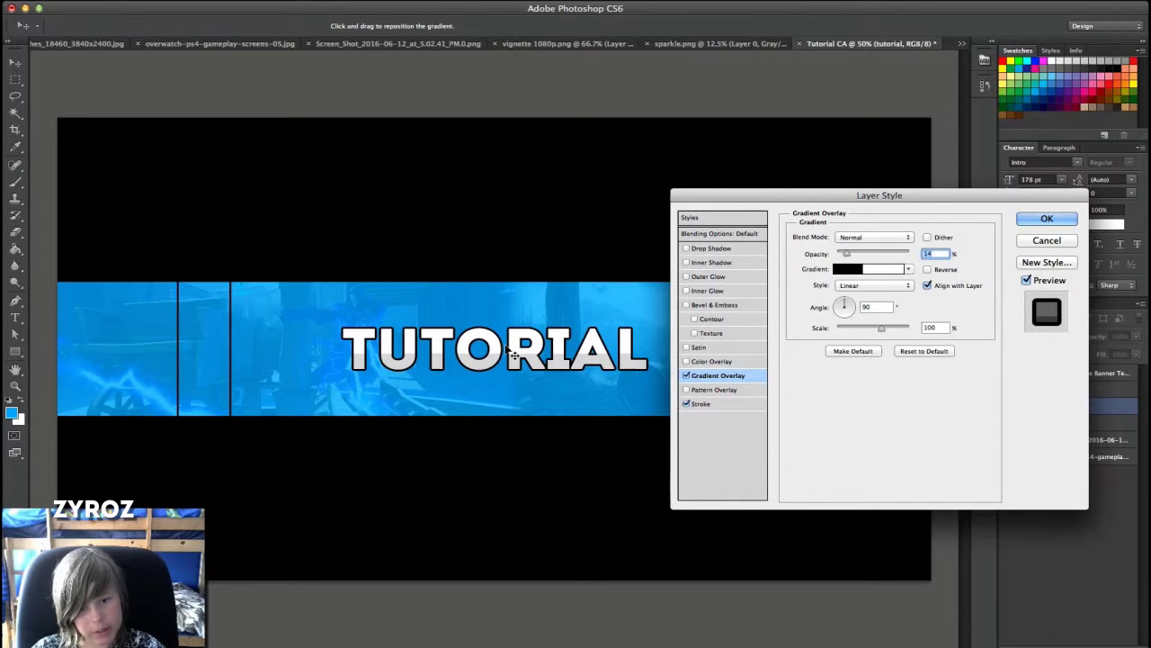
left_click_drag(848, 254, 856, 253)
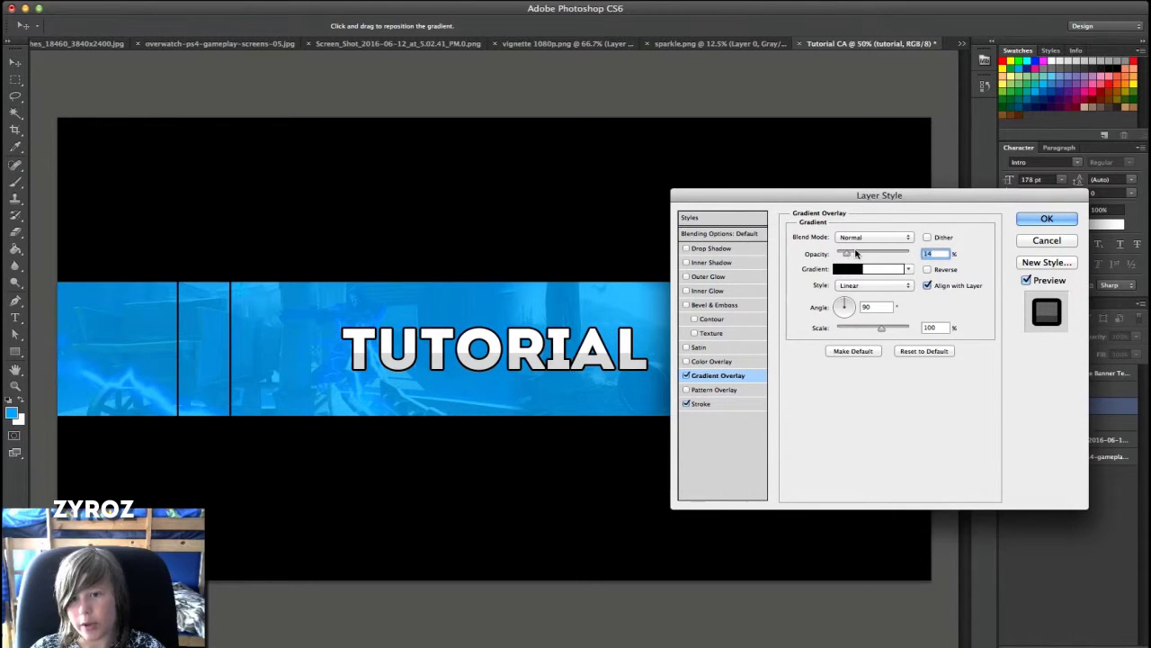
Add an Inner Glow of 24 px size and 42% opacity to the text and apply the layer styles.
left_click(700, 292)
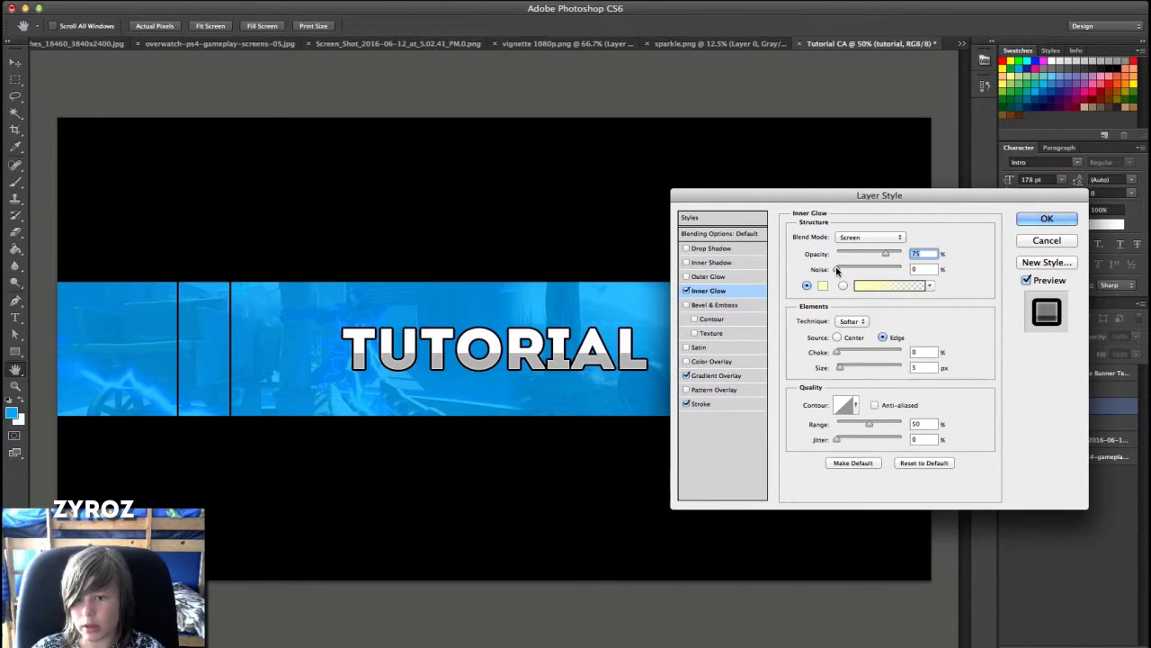
left_click(843, 368)
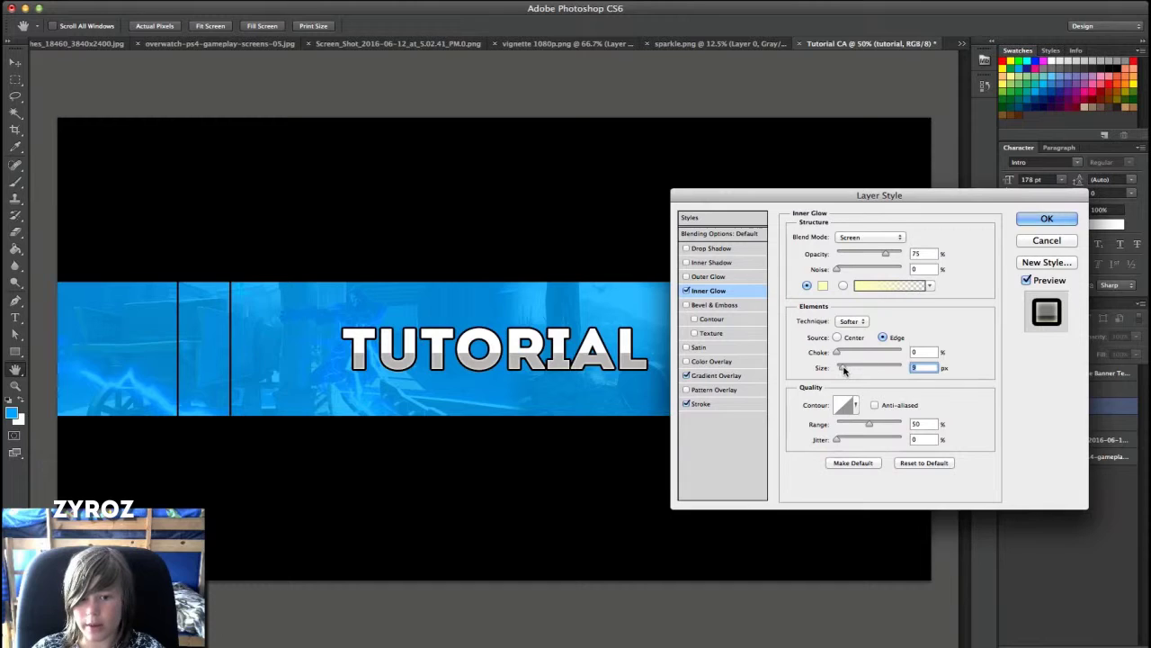
left_click_drag(843, 368, 847, 369)
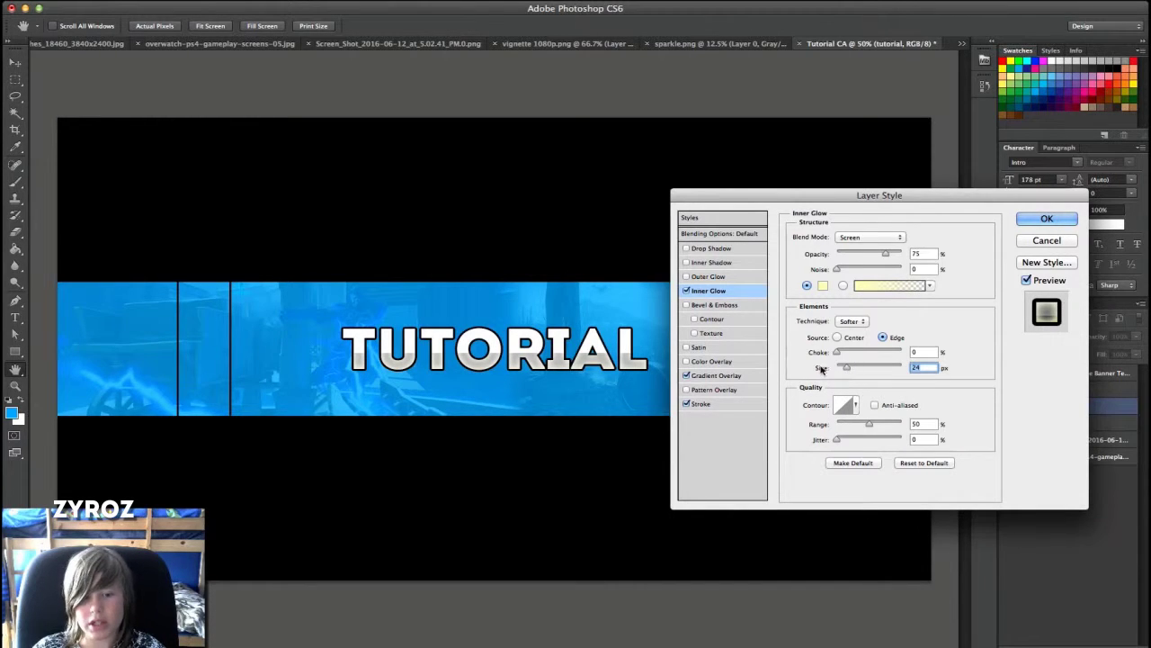
left_click_drag(885, 254, 863, 254)
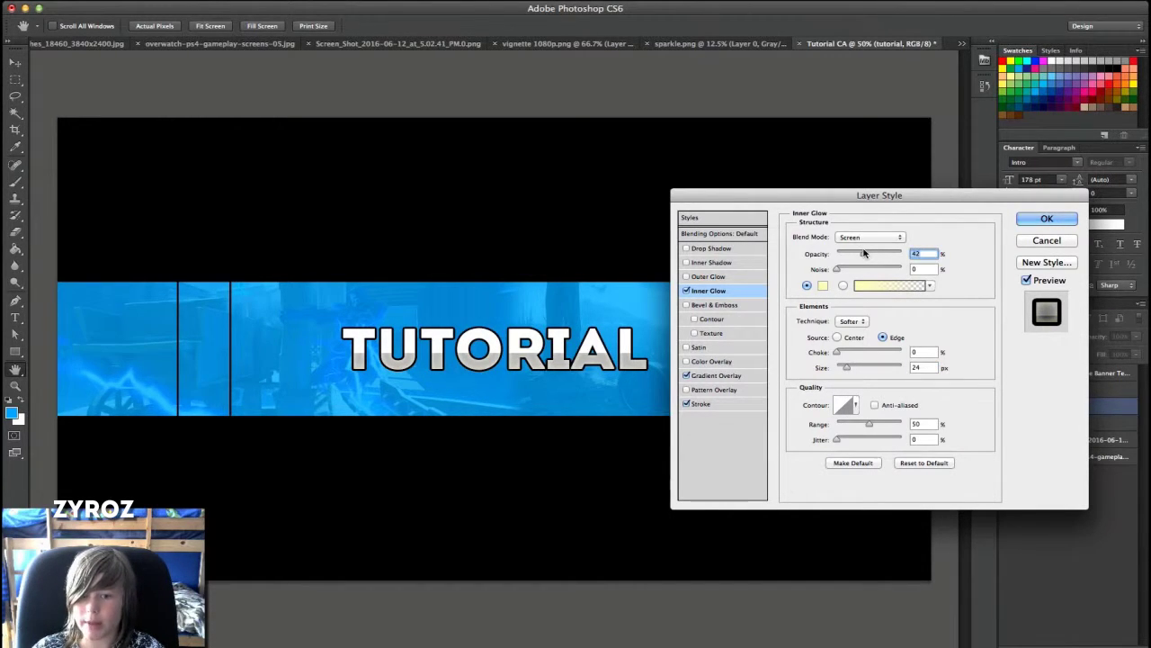
left_click(1032, 220)
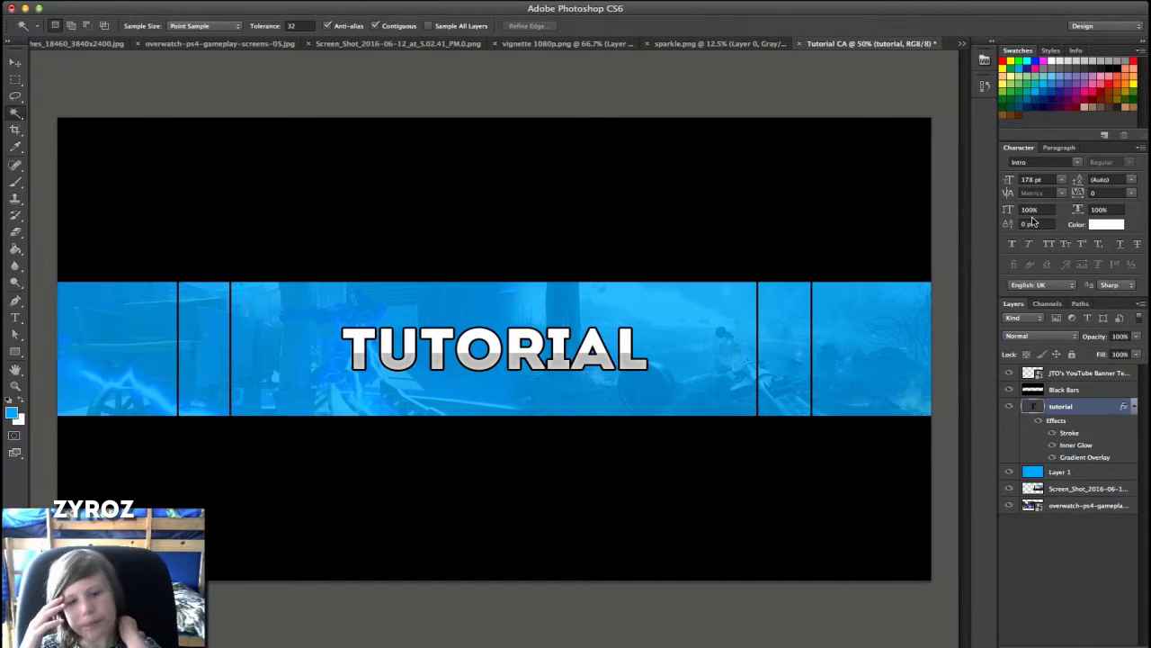
Duplicate the "tutorial" text layer as "tutorial copy" within the Tutorial CA document.
right_click(1090, 412)
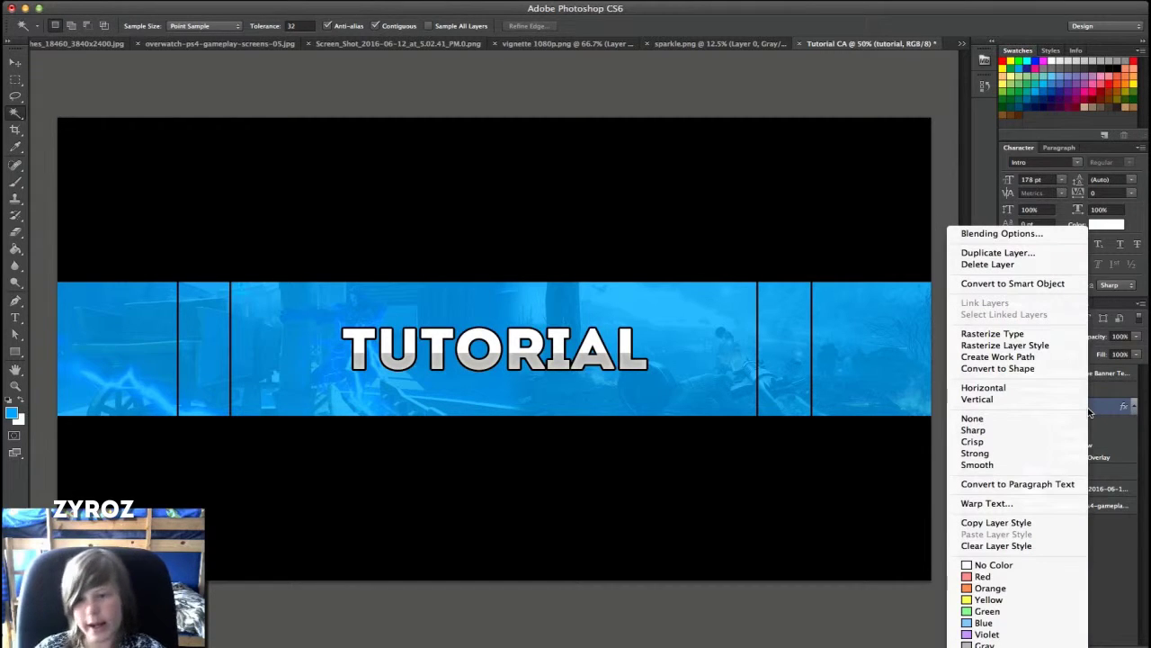
left_click(998, 253)
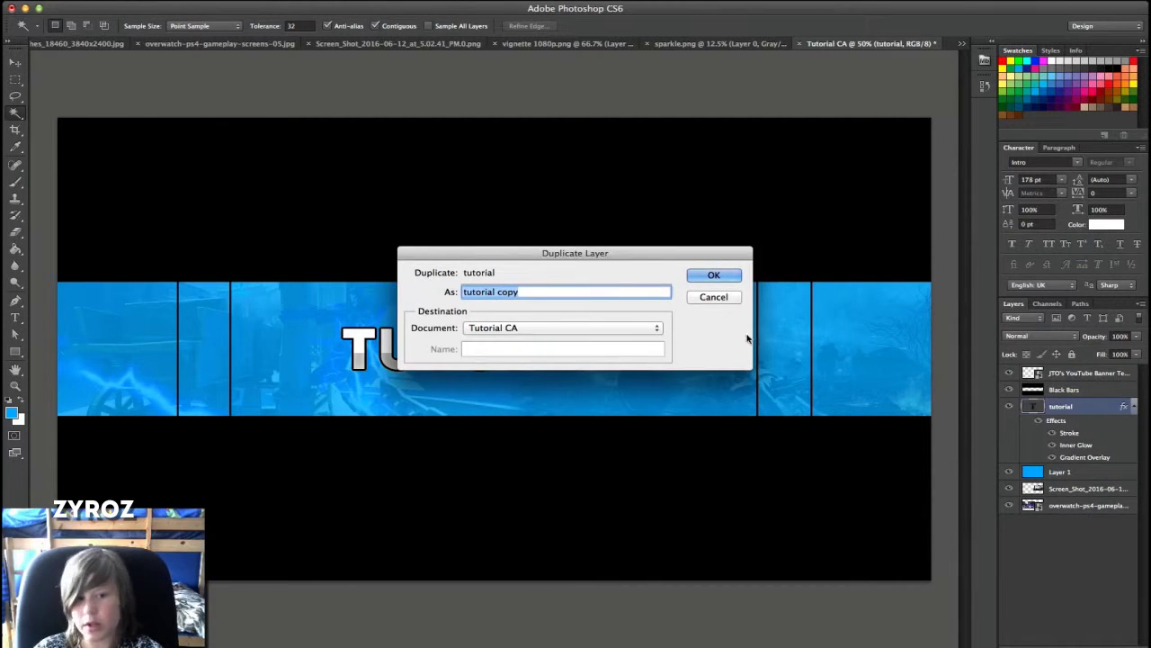
left_click(543, 291)
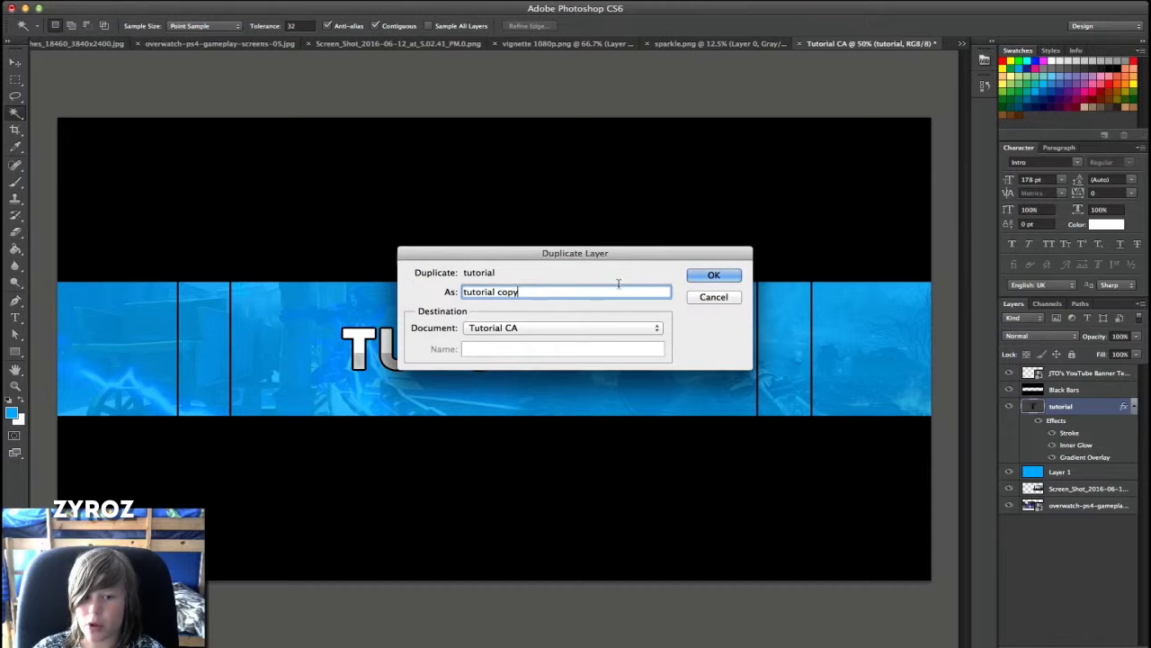
left_click(730, 275)
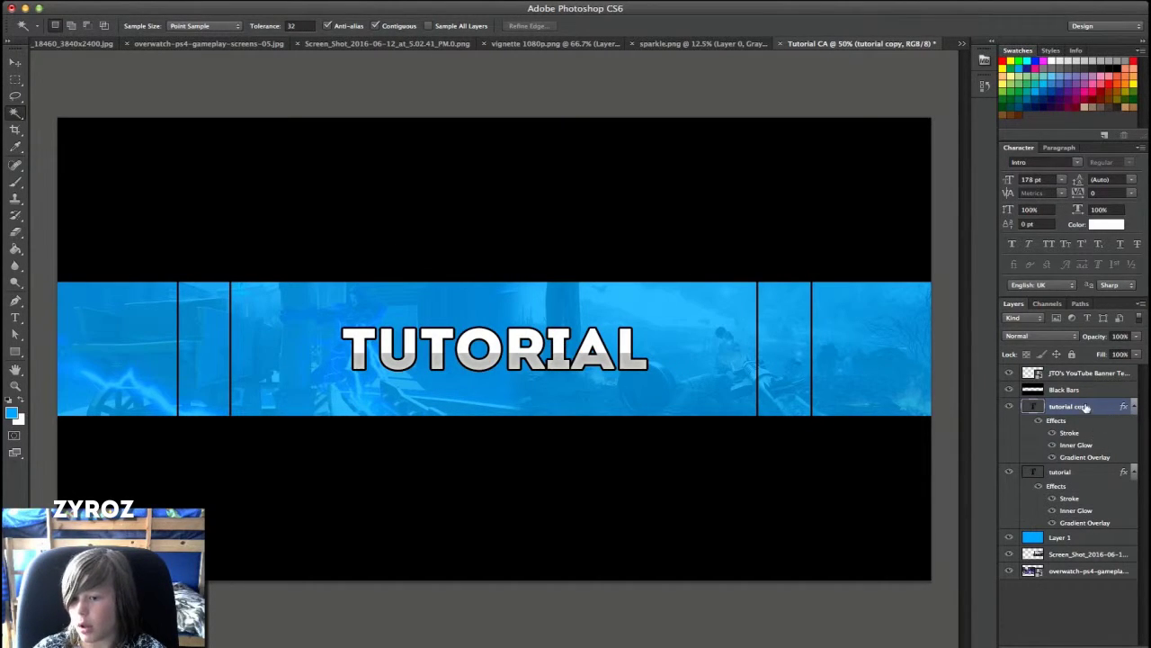
Change the duplicated text's colour to black #000000 and finish editing the text.
left_click(16, 320)
left_click(640, 352)
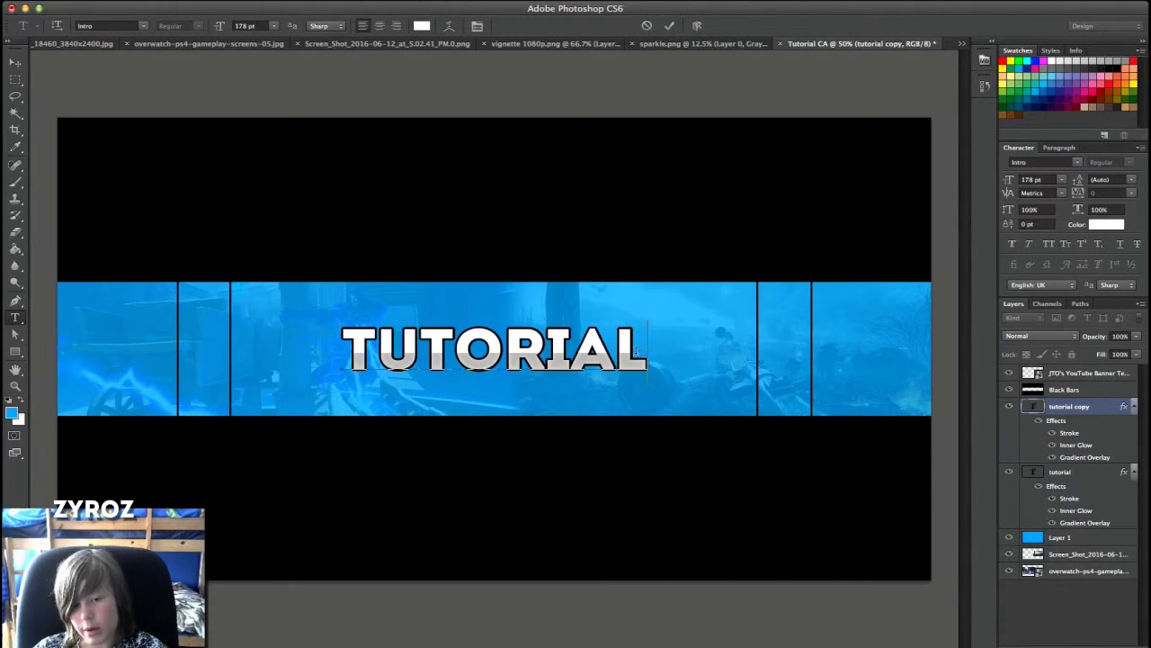
left_click_drag(636, 352, 225, 352)
left_click(421, 25)
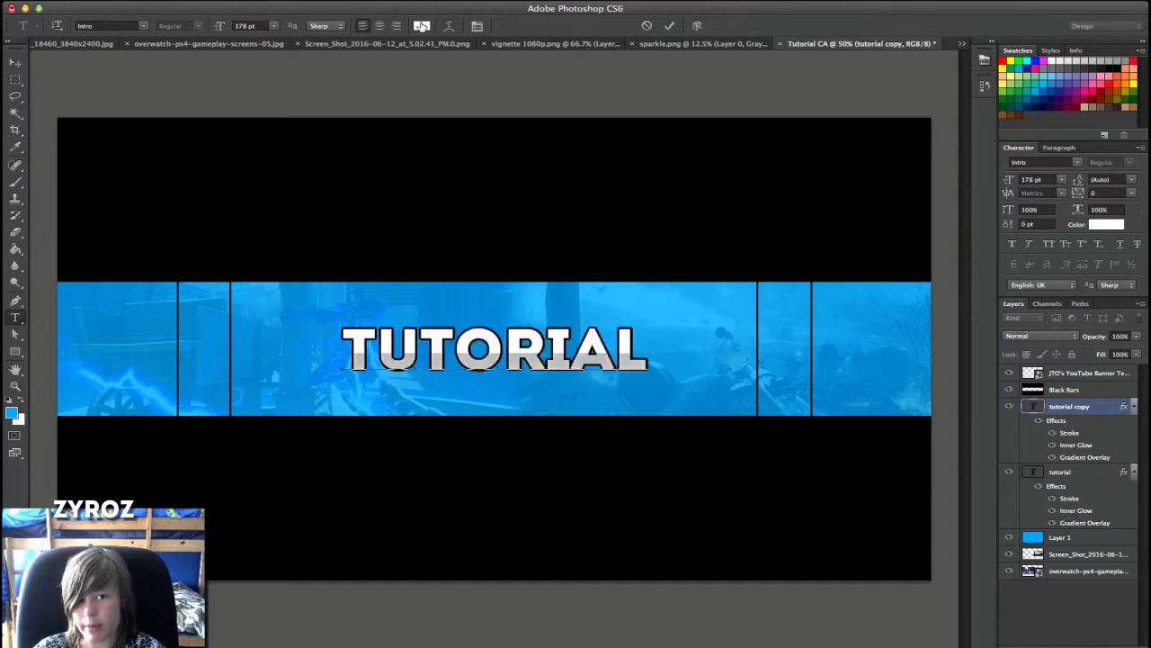
left_click_drag(449, 252, 270, 514)
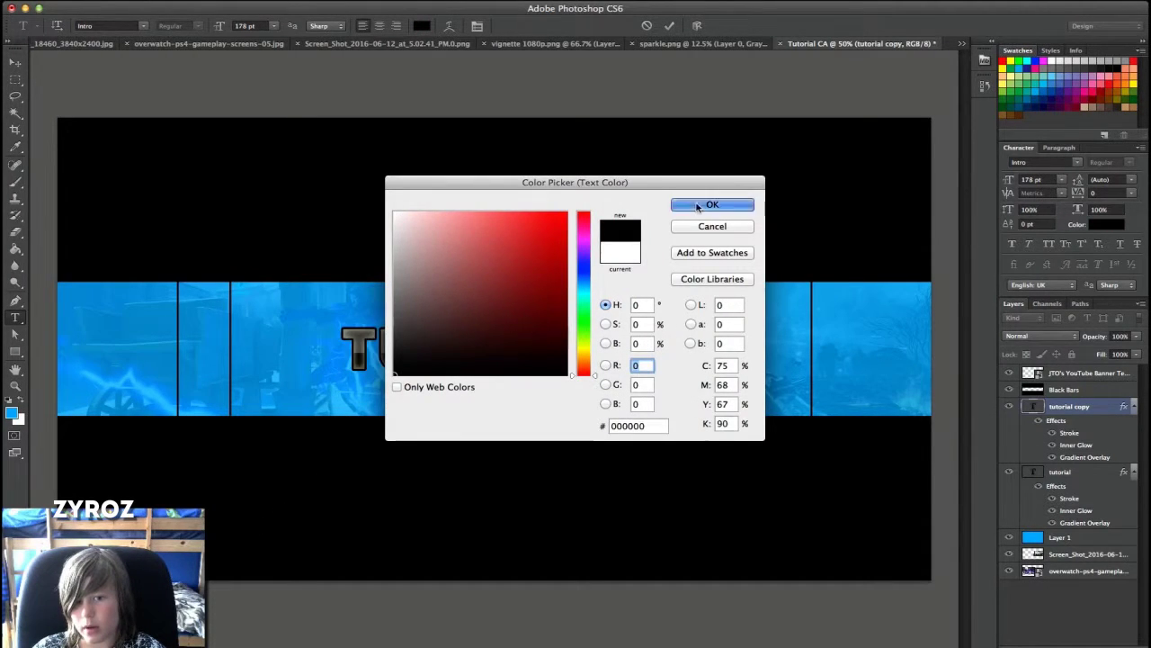
left_click(697, 204)
left_click(1086, 408)
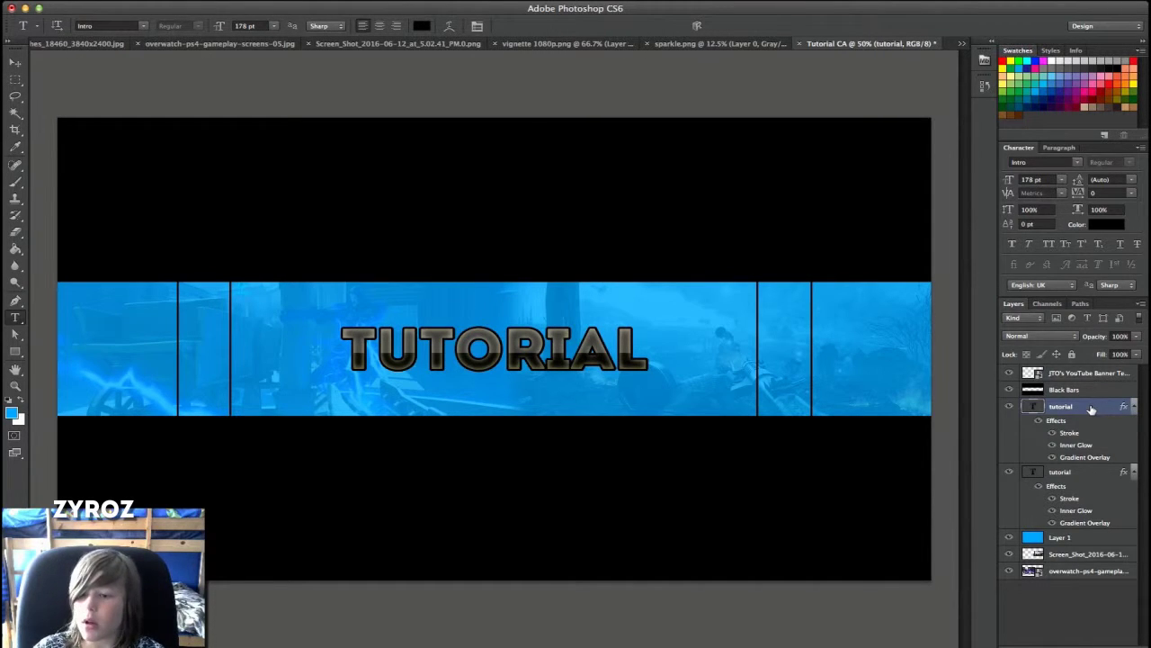
Turn off Inner Glow and Gradient Overlay on the black text copy, keeping only its Stroke.
right_click(1091, 409)
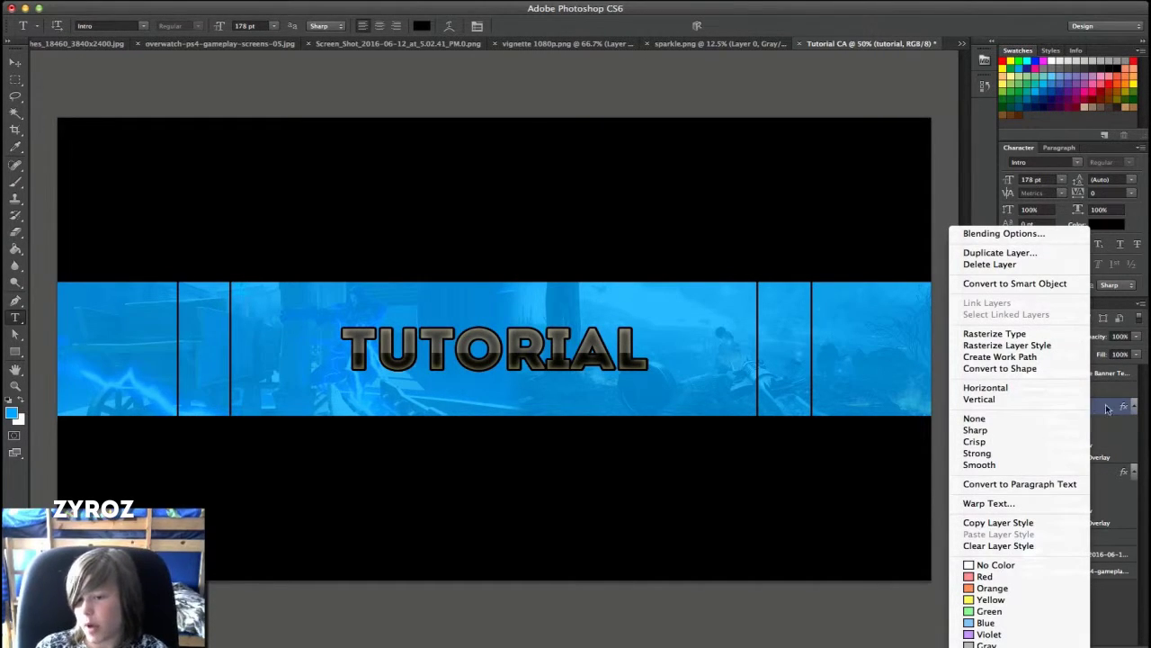
left_click(1036, 234)
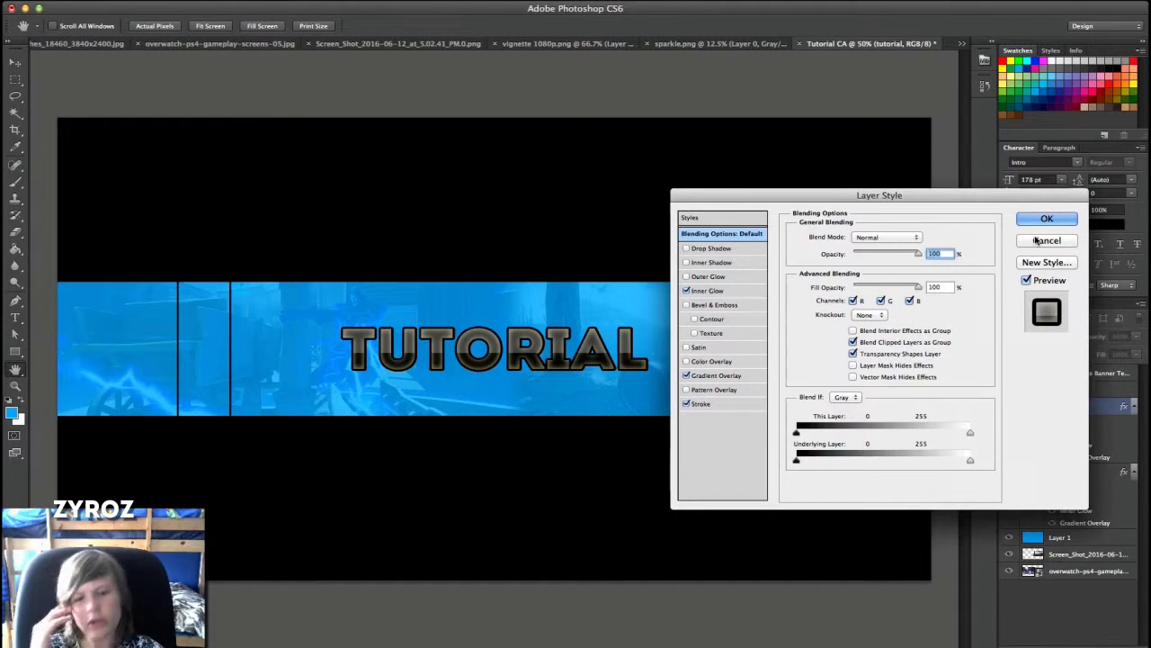
left_click(686, 291)
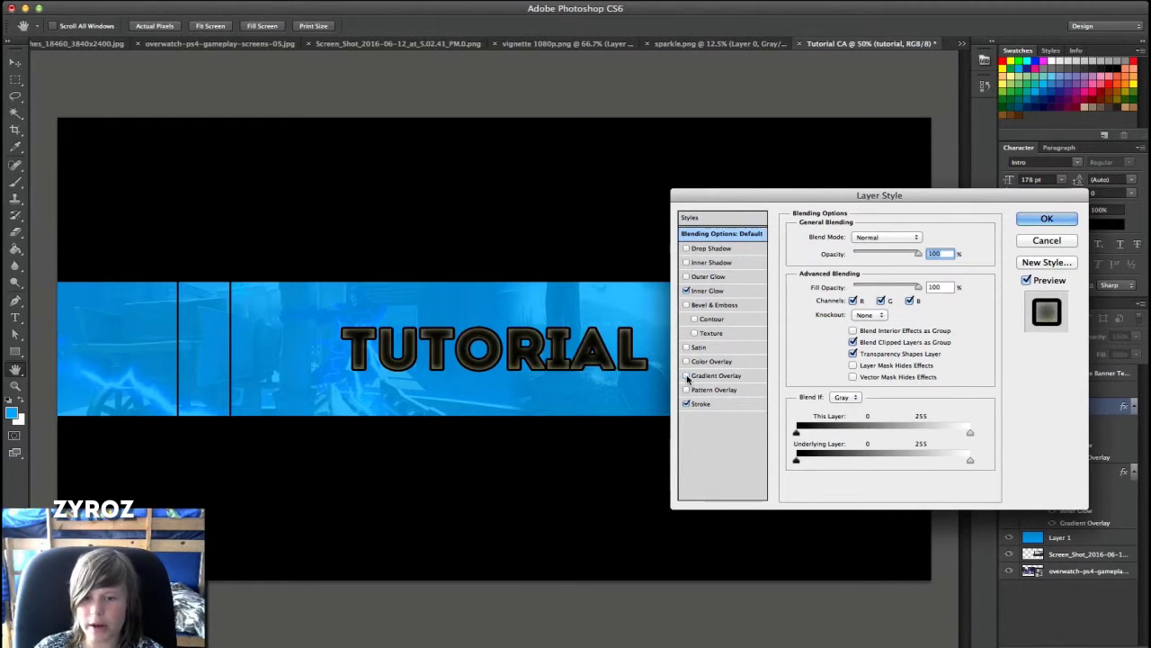
left_click(1047, 218)
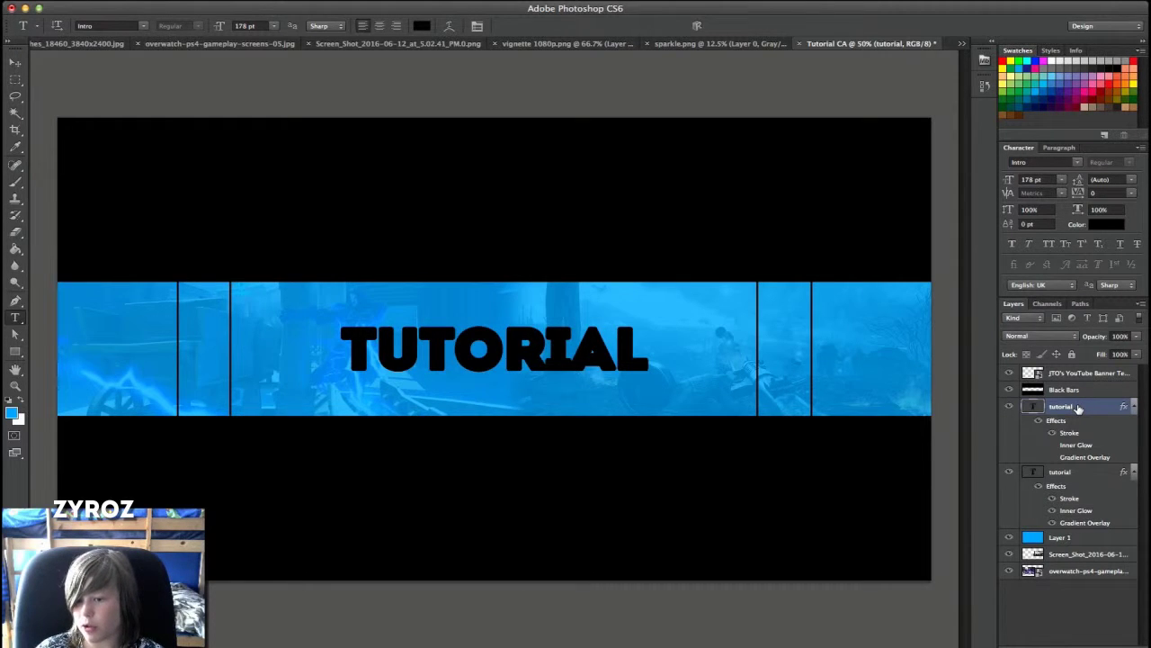
Place the black text copy beneath the styled "tutorial" layer and move it slightly down to form a shadow.
mouse_move(1079, 408)
left_mouse_down()
mouse_move(1062, 463)
mouse_move(1069, 523)
left_mouse_up()
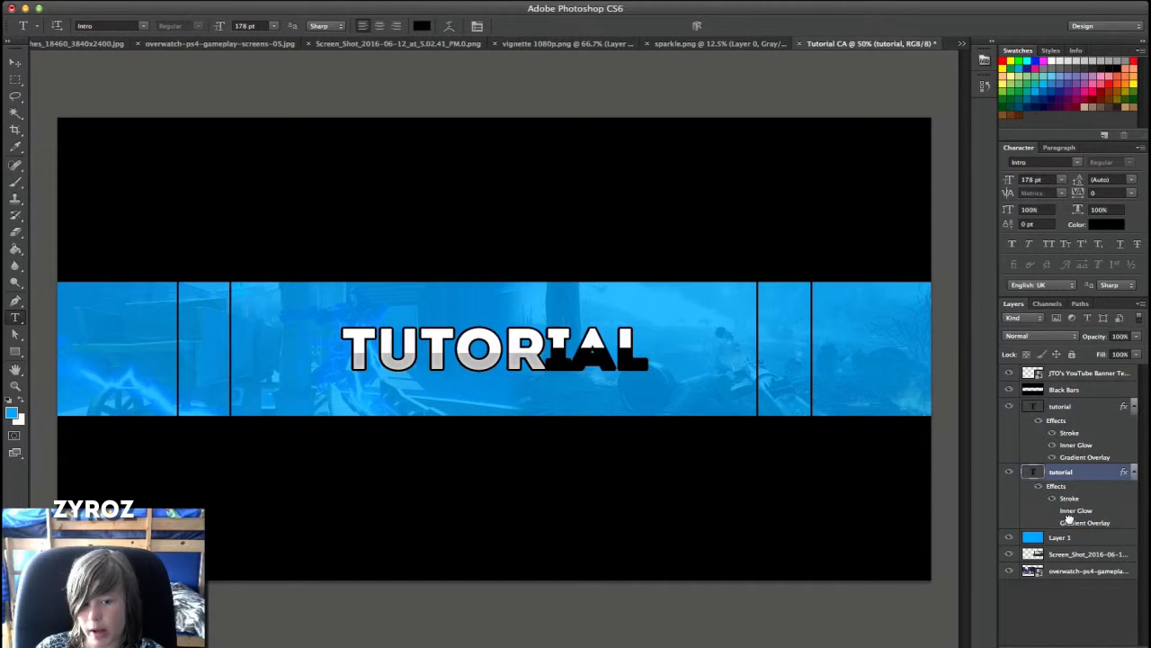
left_click(12, 66)
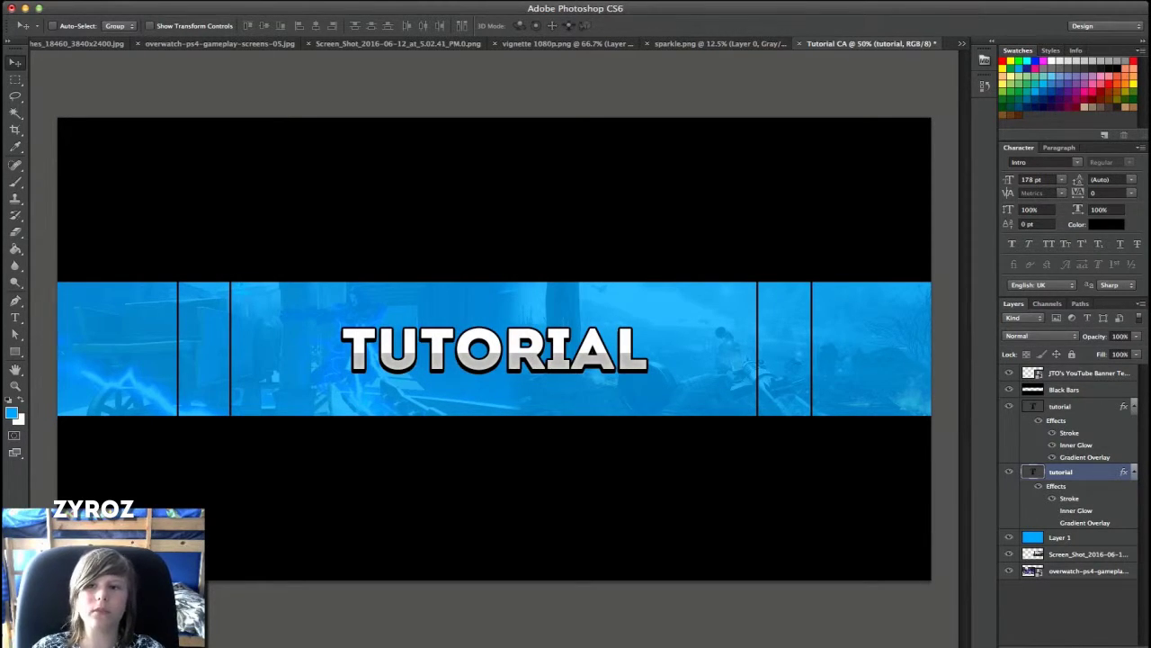
left_click(797, 5)
left_click(740, 9)
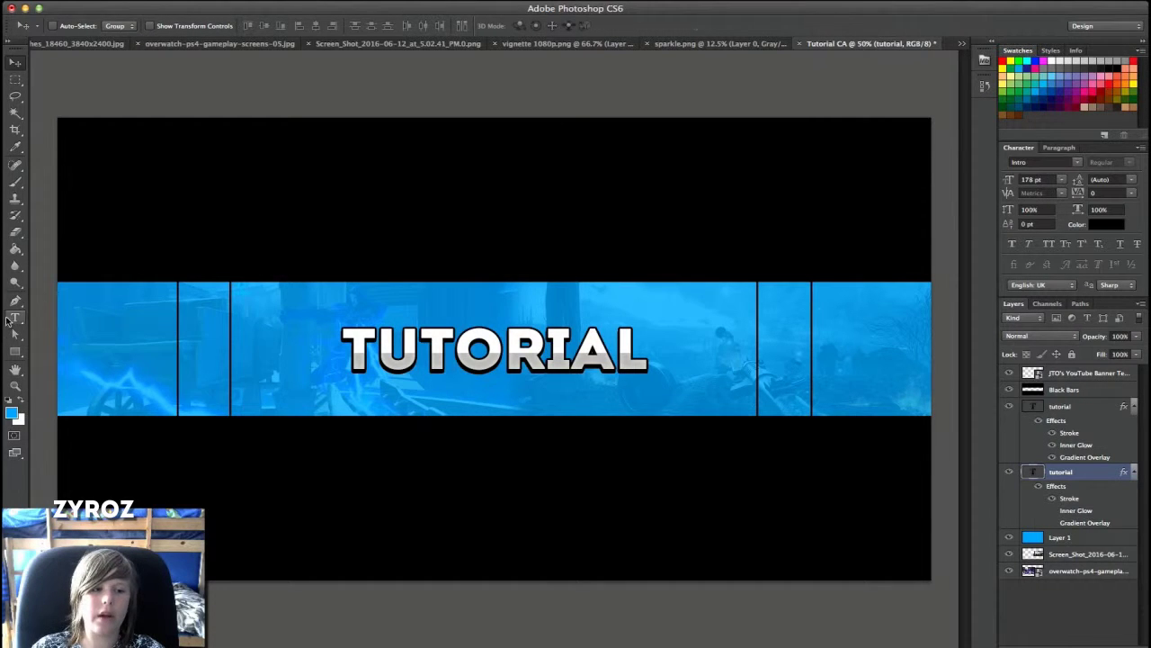
Add a new text layer reading "GAMING" just below the TUTORIAL title.
left_click(15, 317)
left_click(401, 407)
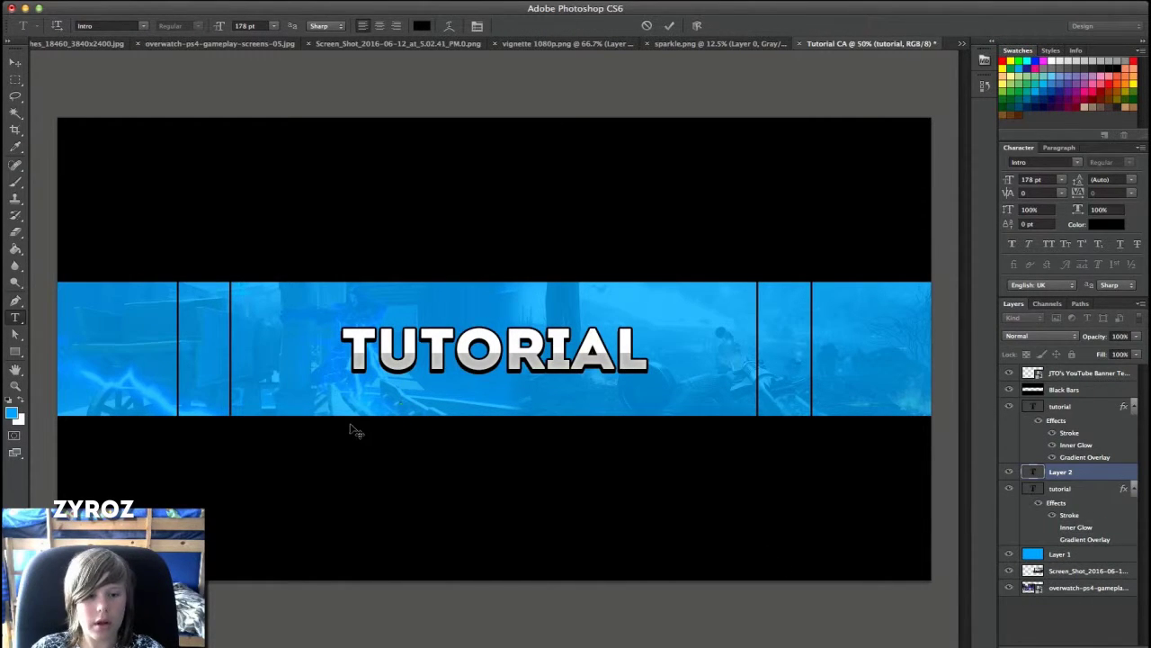
type("G")
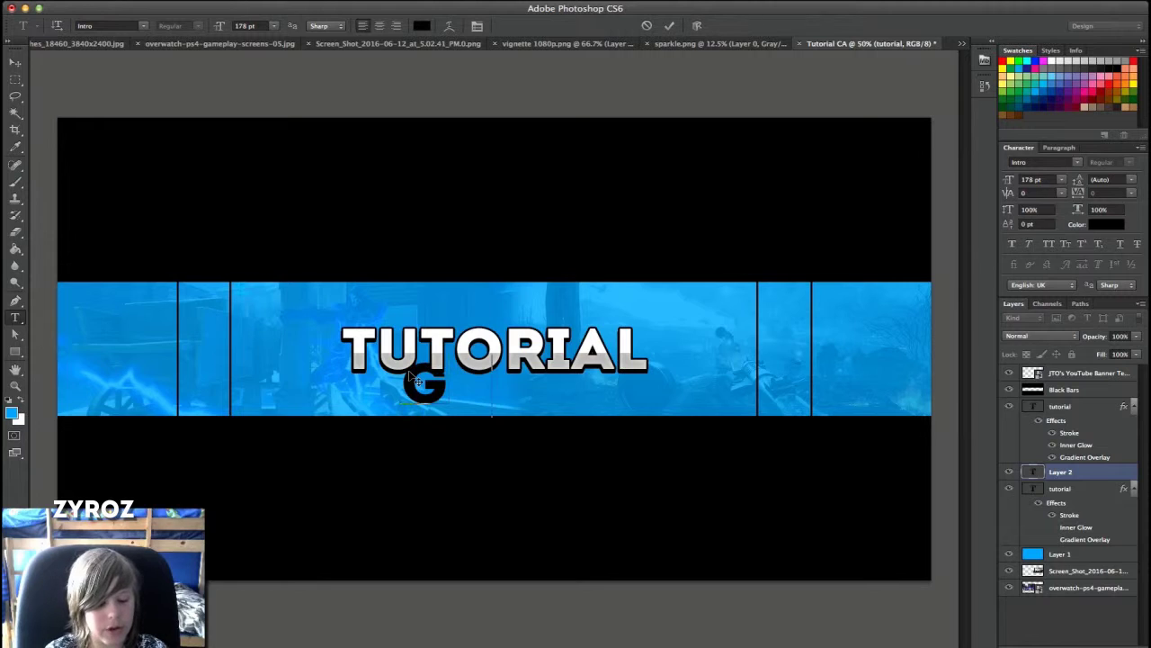
type("AMING")
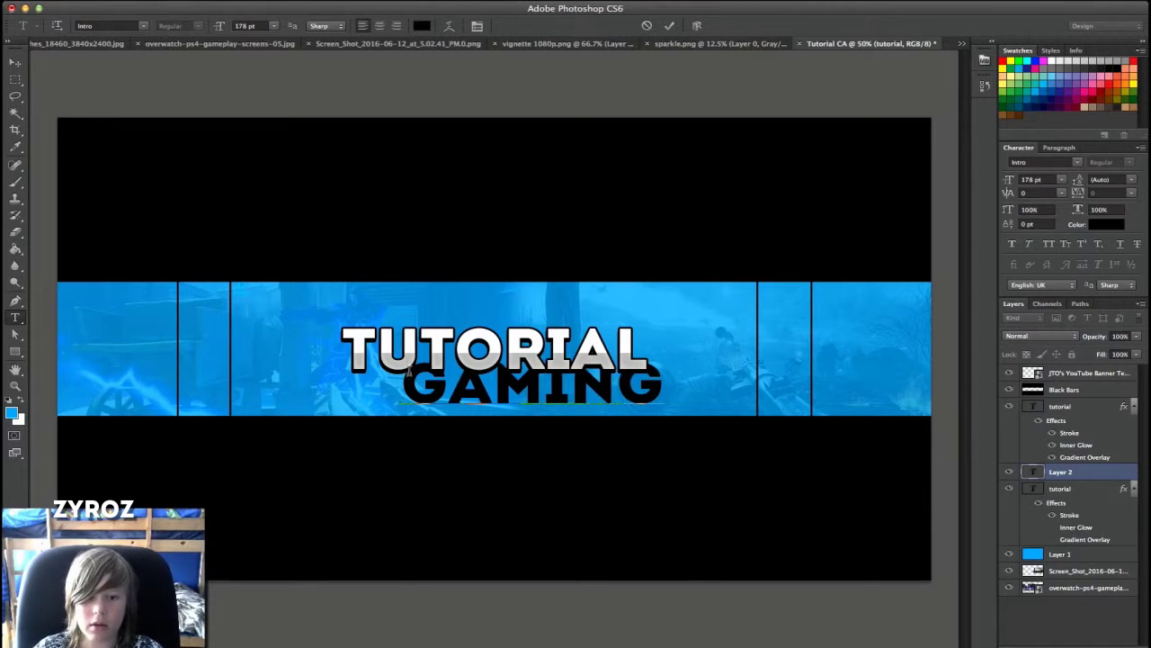
Select all of the "GAMING" text and set its colour to white.
key("super+a")
left_click(421, 25)
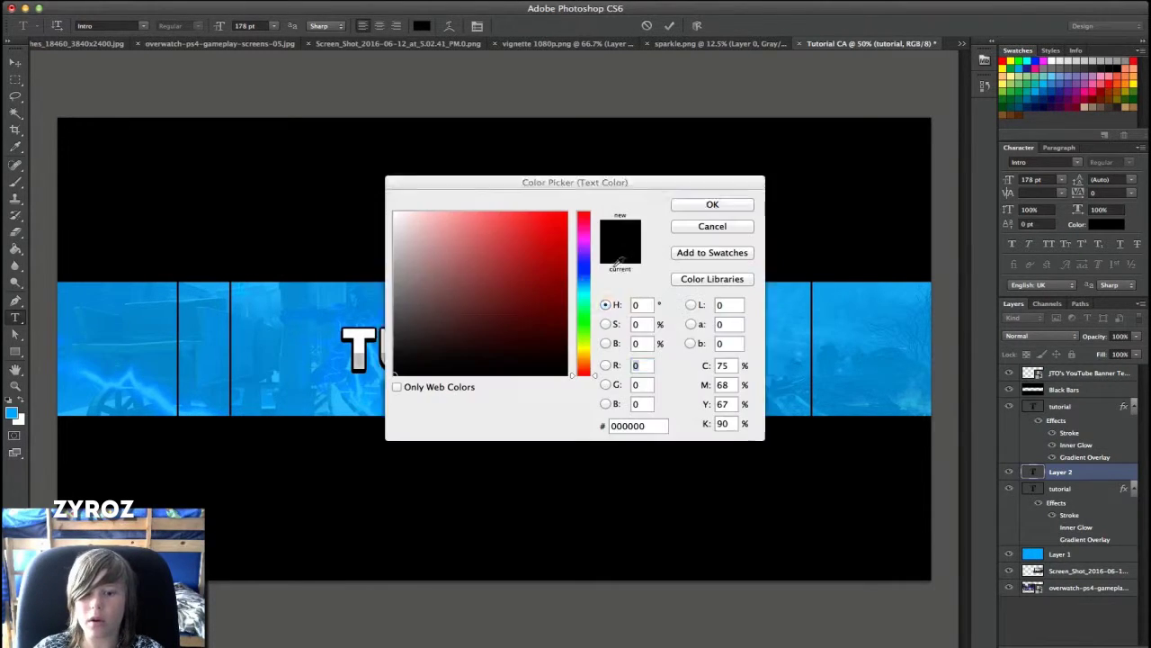
left_click(391, 210)
left_click(717, 202)
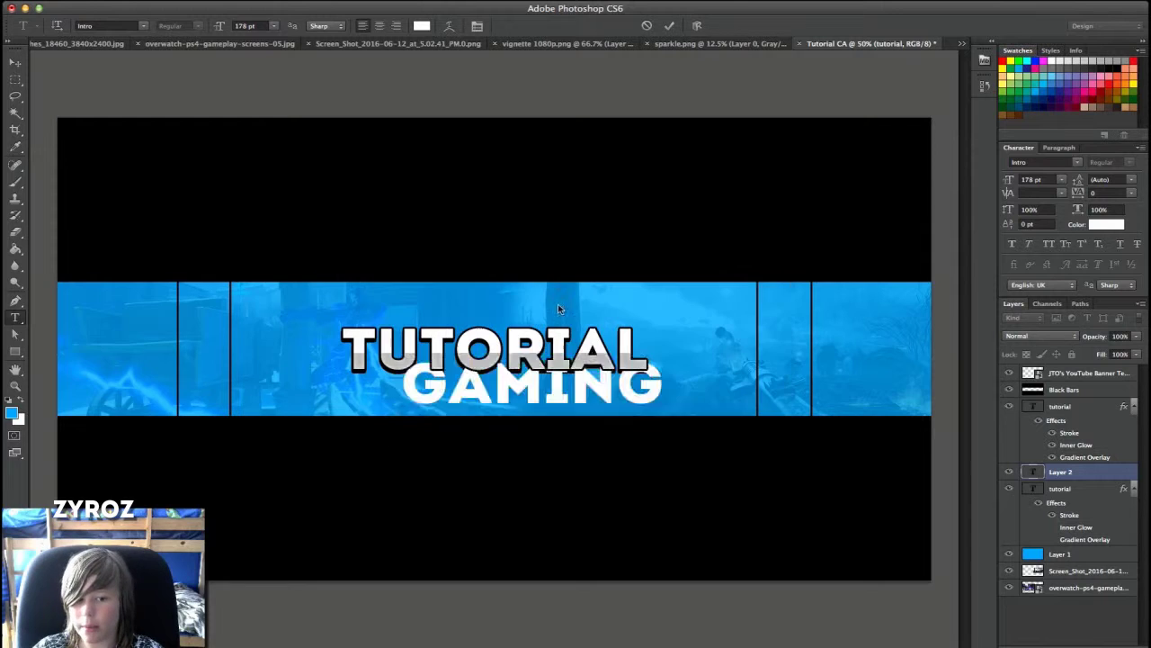
Reduce the "GAMING" text to 83 pt.
left_click(537, 385)
left_click_drag(663, 388, 191, 69)
left_click_drag(218, 27, 154, 29)
left_click(15, 62)
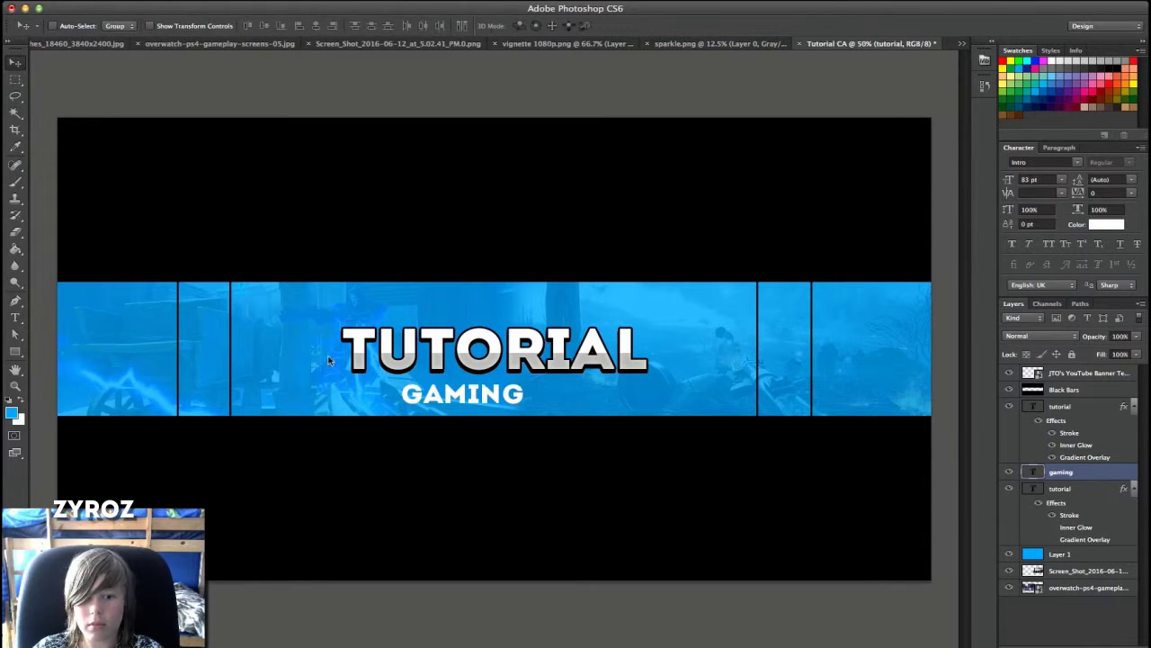
Move the "GAMING" text slightly up and right so it sits centred just beneath the TUTORIAL title.
left_click_drag(449, 390, 462, 387)
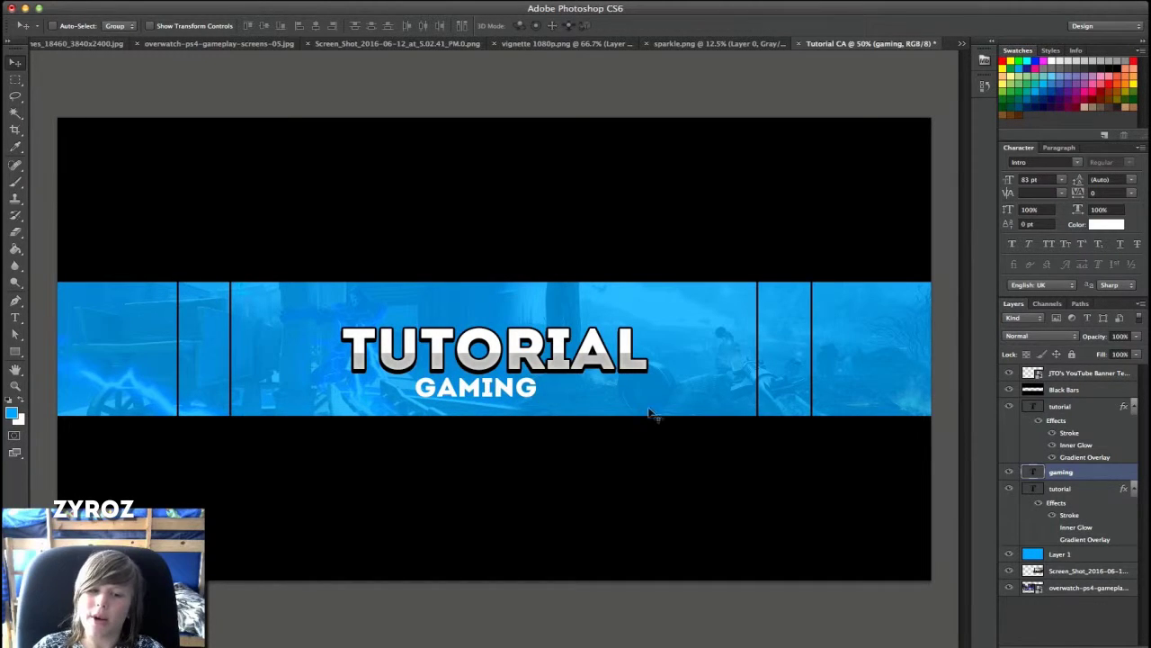
key("Right")
key("Right")
key("Right")
key("Right")
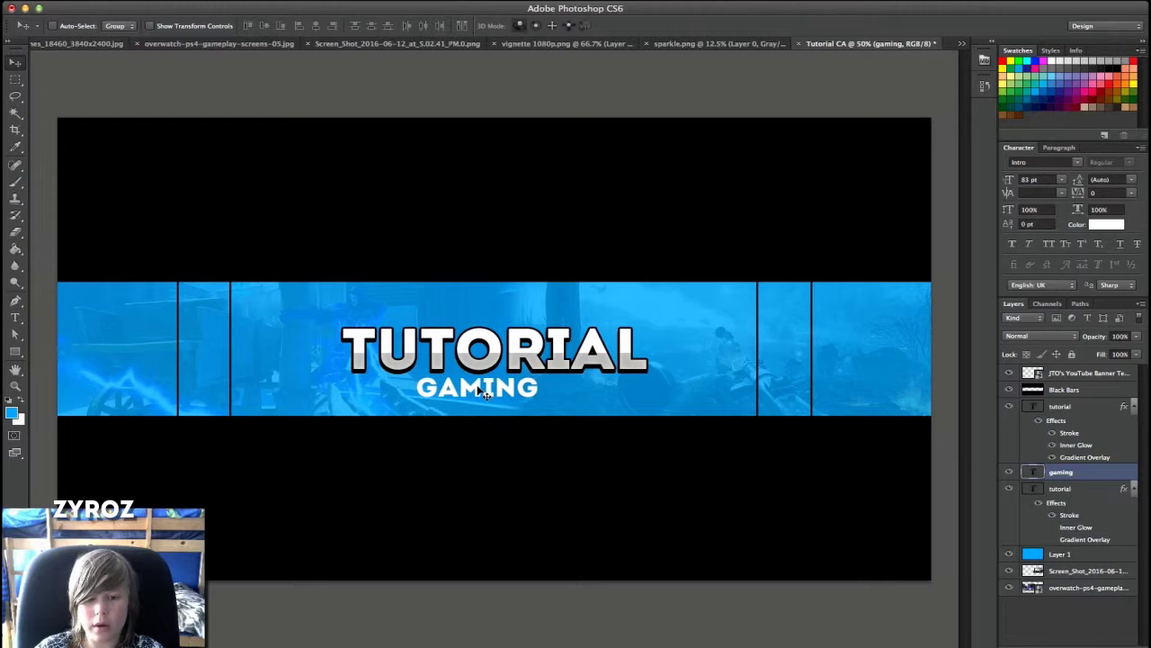
Copy the layer style from the upper "tutorial" text layer and paste it onto the "gaming" layer.
left_click(1083, 407)
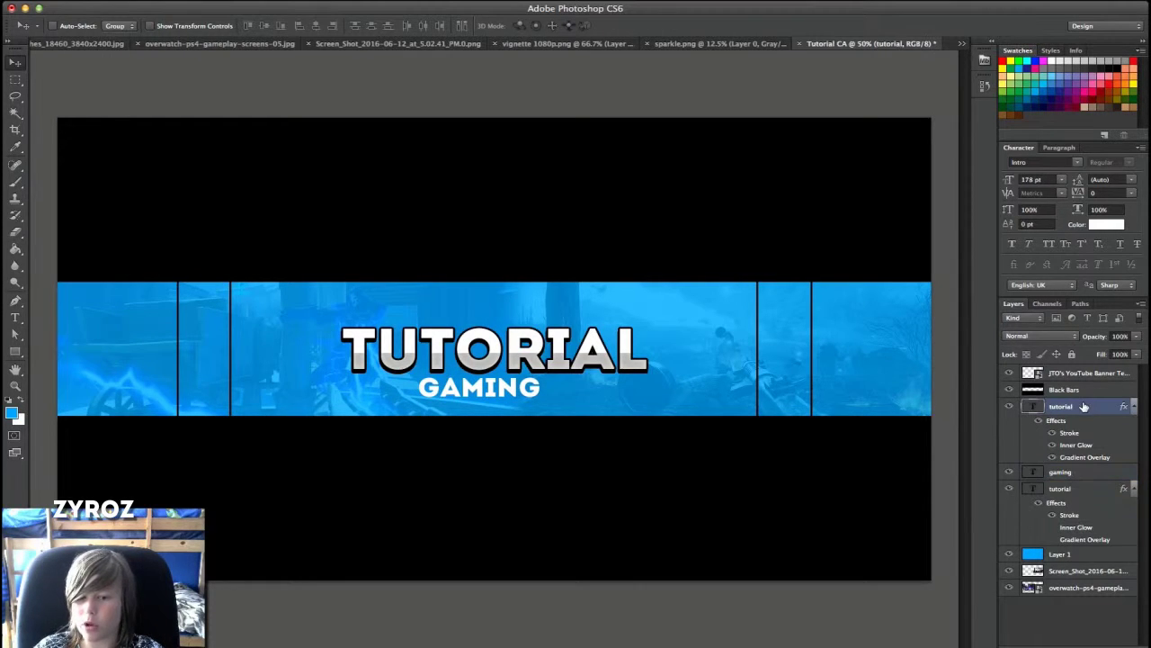
right_click(1076, 409)
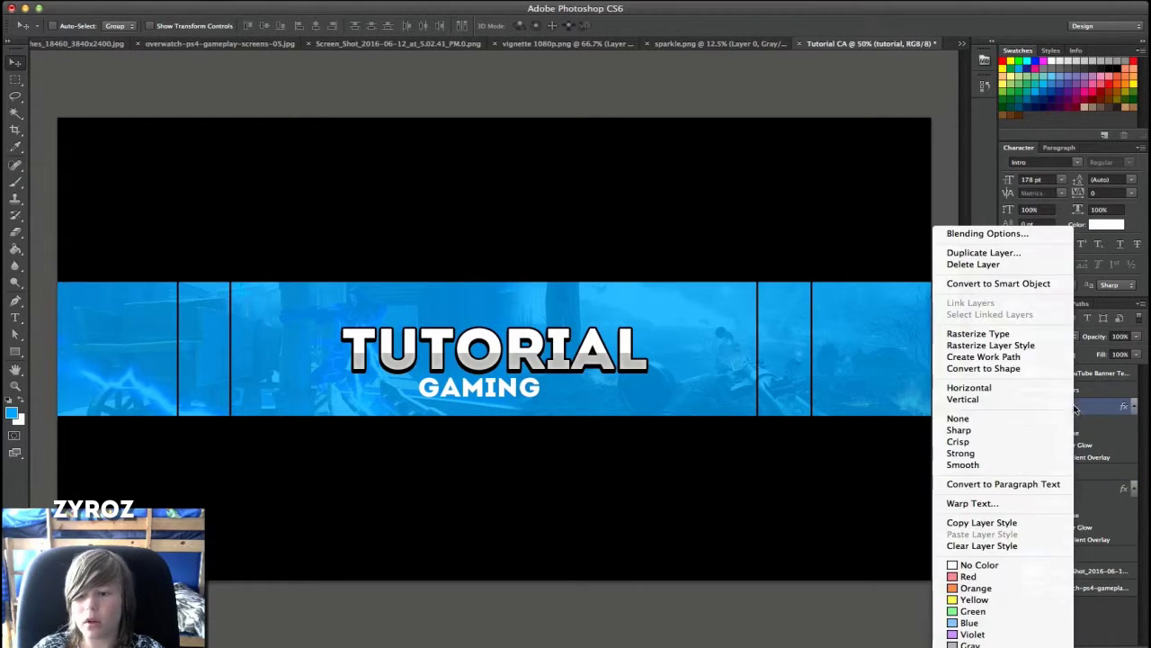
left_click(1005, 524)
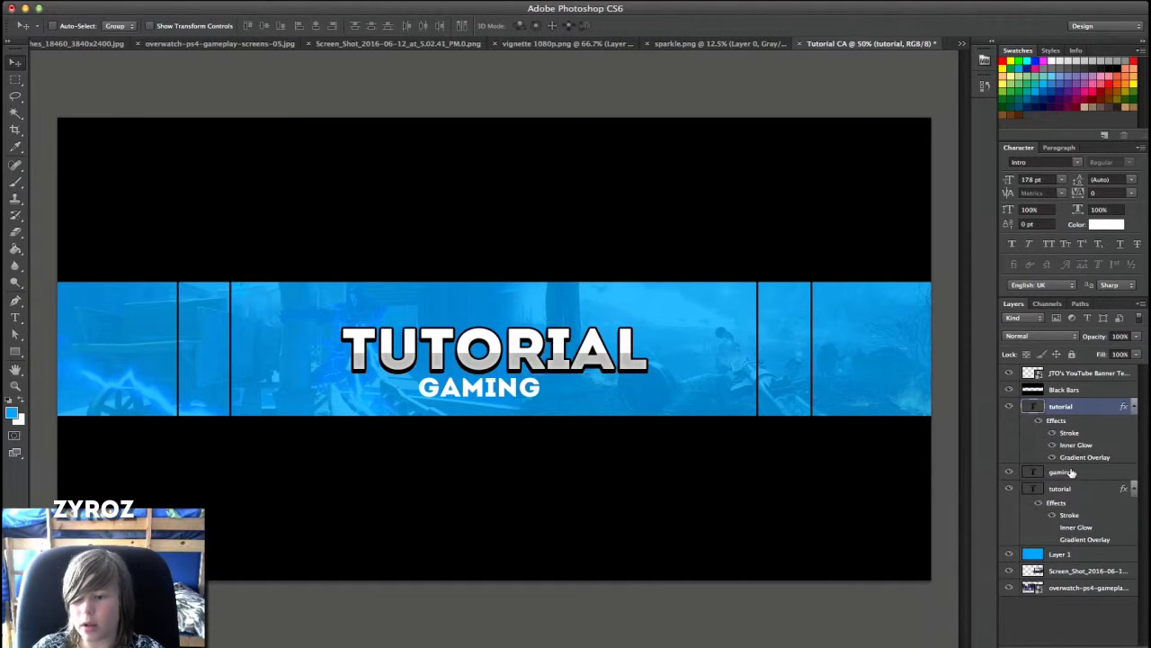
left_click(1071, 473)
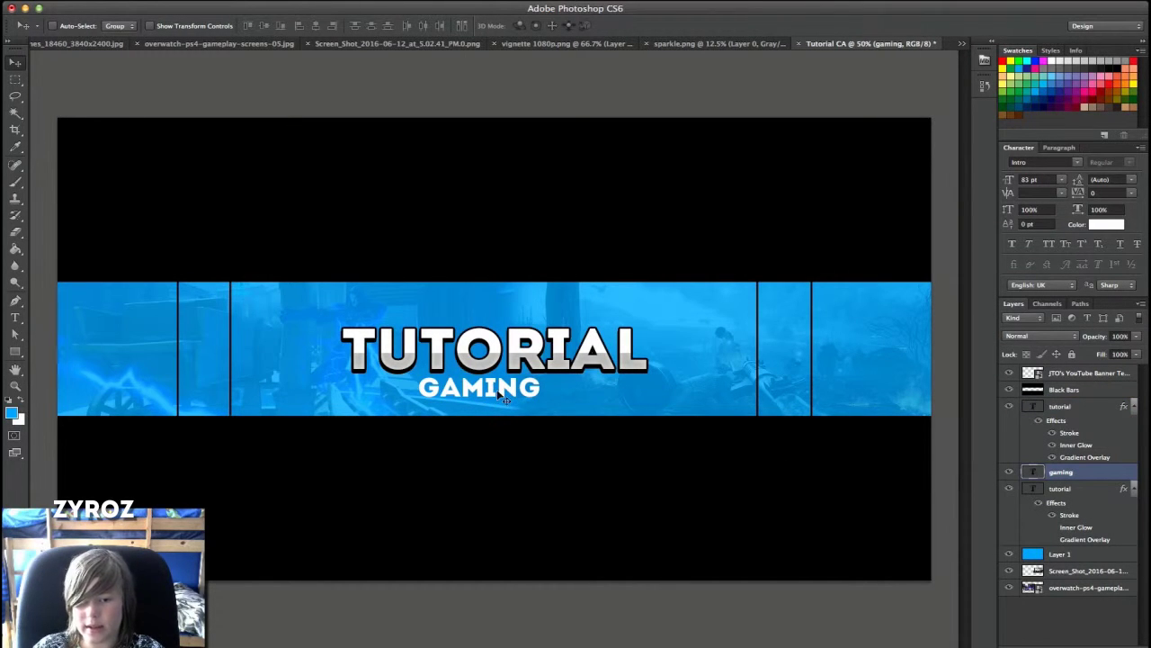
right_click(1068, 474)
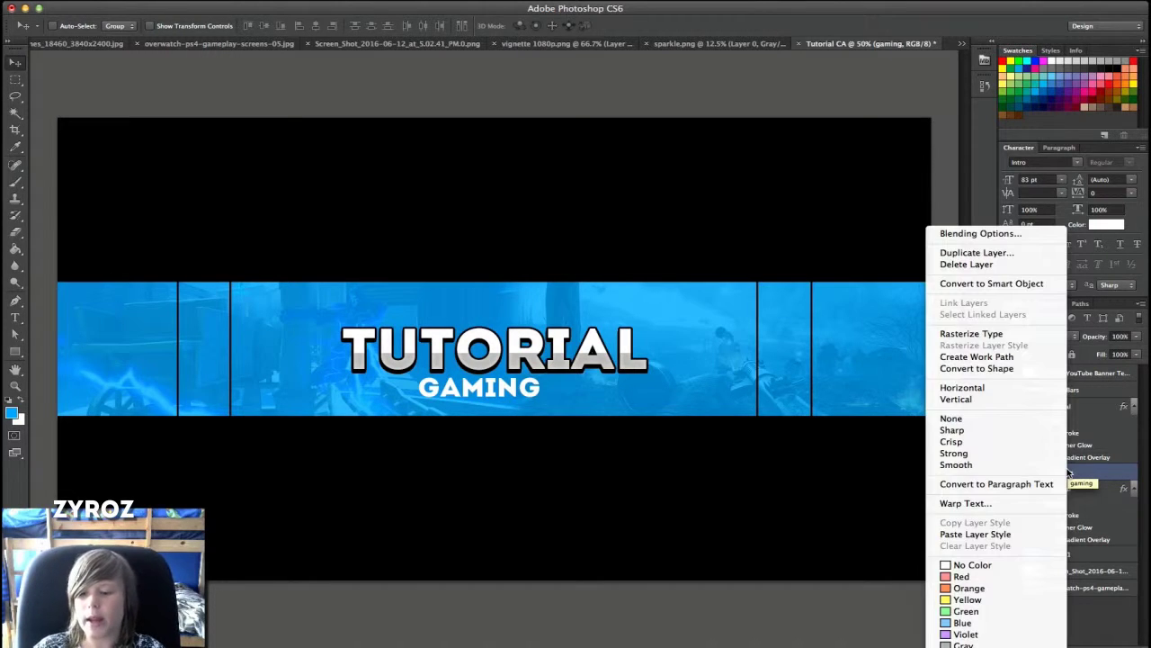
left_click(1010, 535)
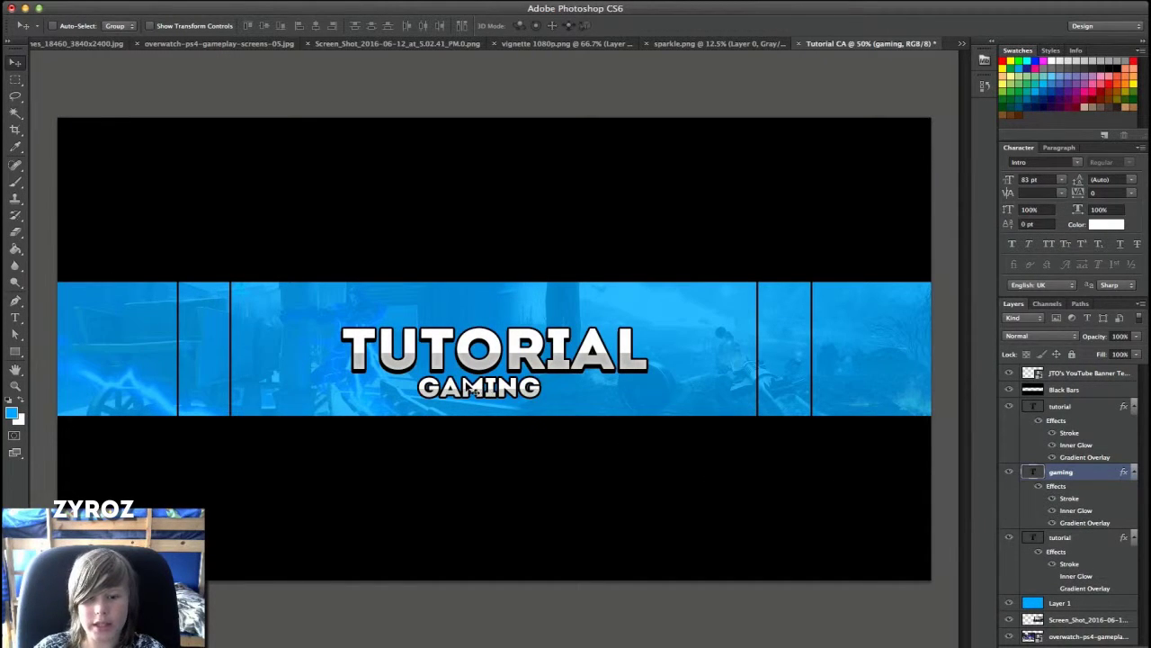
Reduce the Stroke size in the "gaming" layer's style to give the smaller text a thinner outline.
right_click(1072, 467)
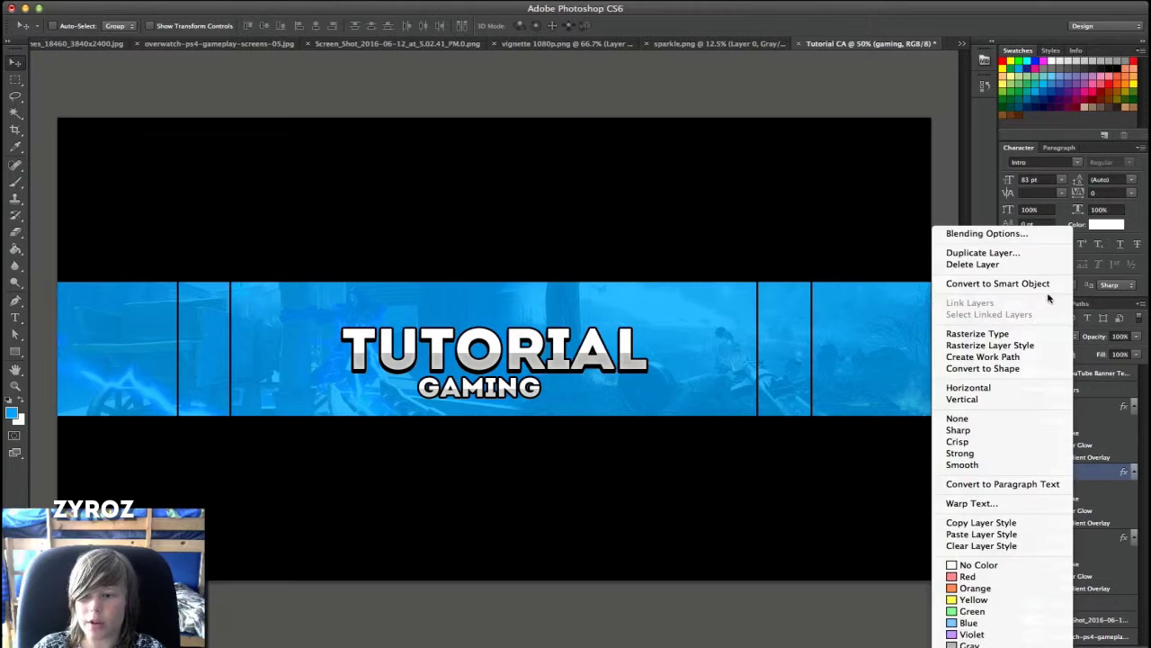
left_click(1003, 232)
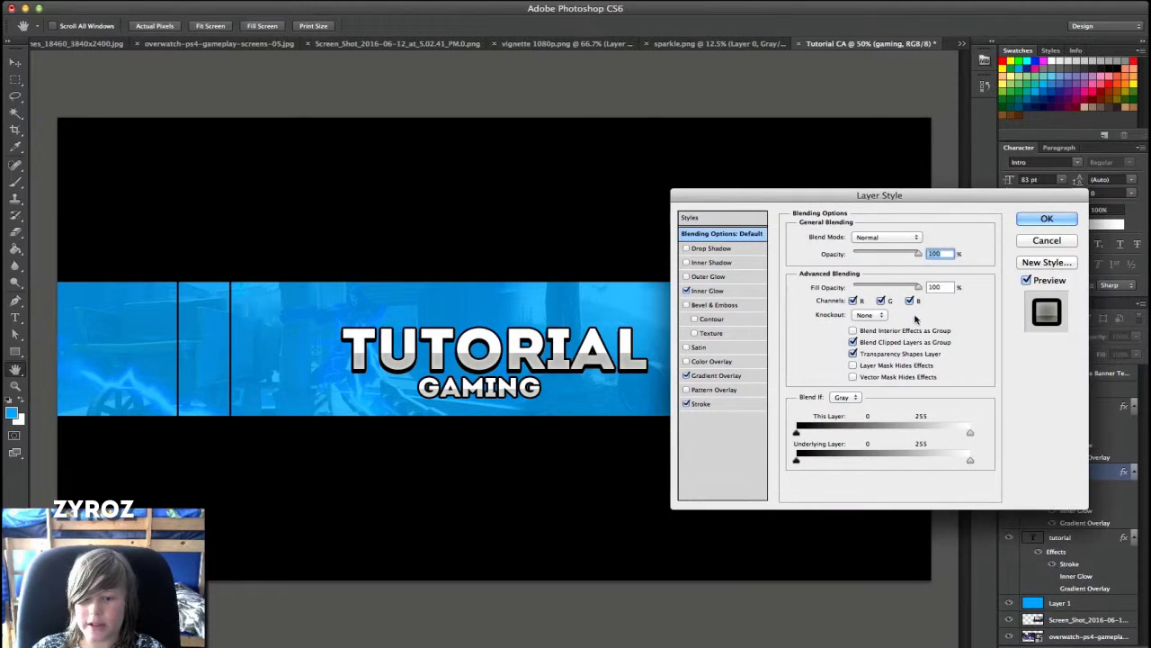
left_click(730, 403)
left_click_drag(839, 236, 838, 238)
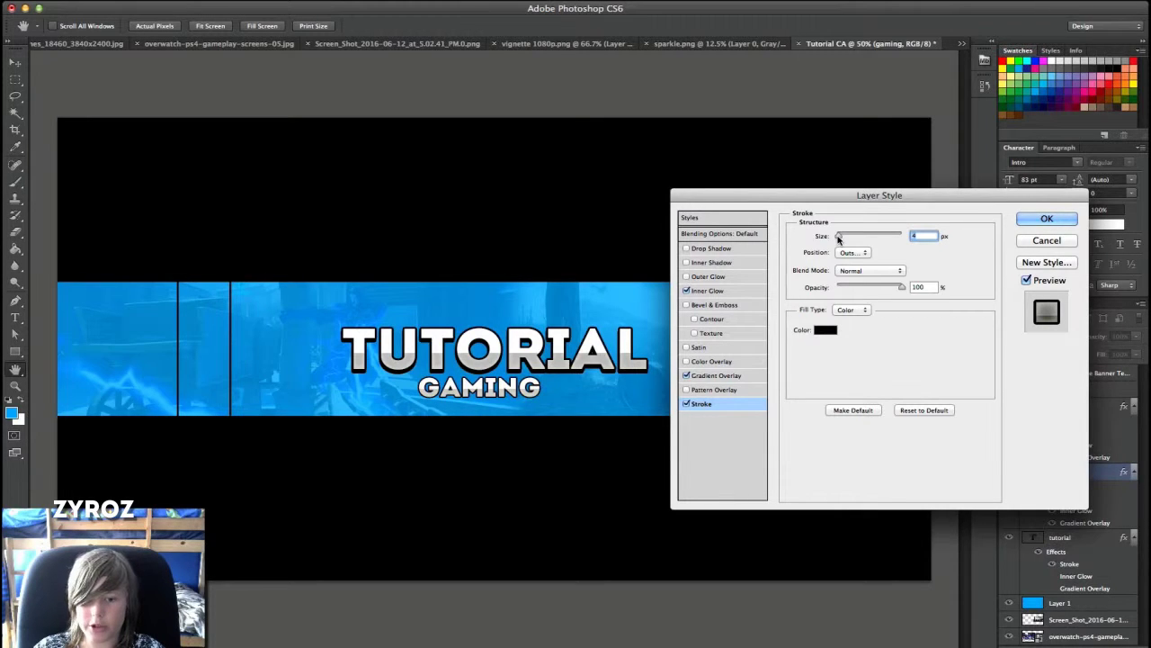
left_click(1046, 218)
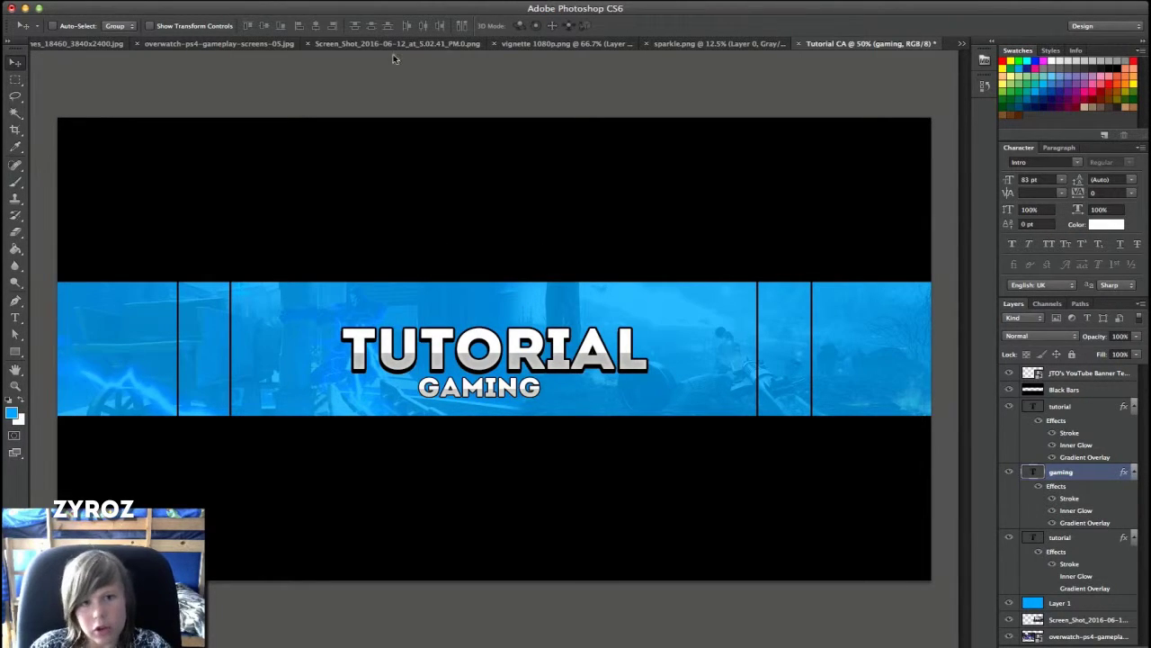
View the vignette 1080p.png document and return to the Tutorial CA document.
left_click(554, 43)
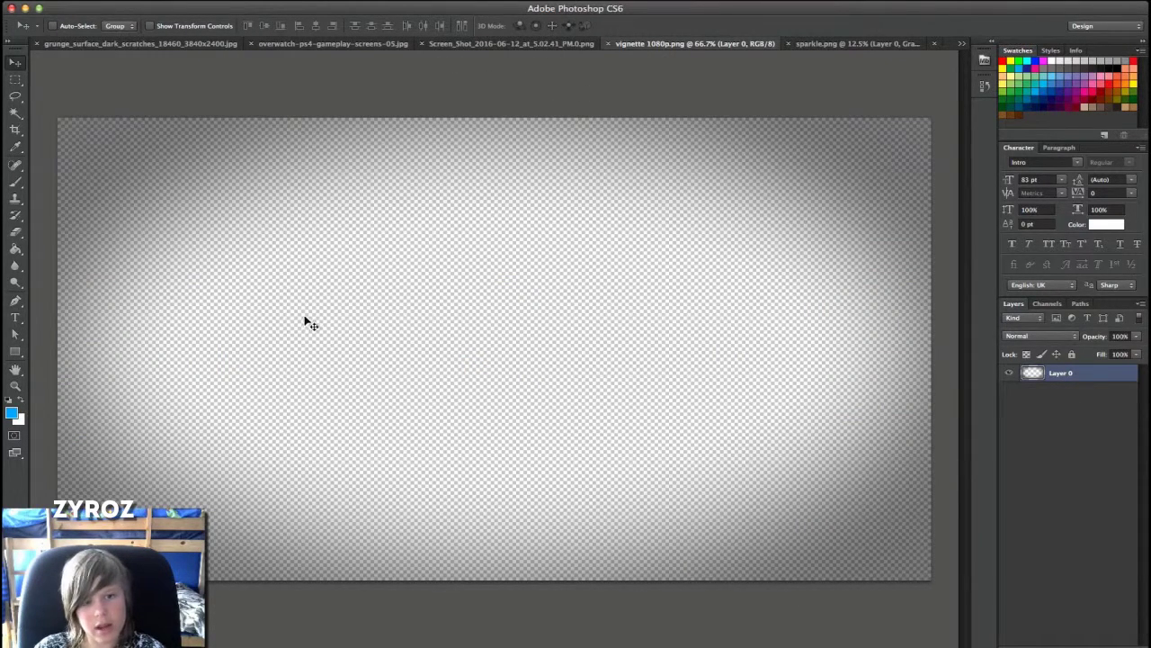
right_click(1103, 377)
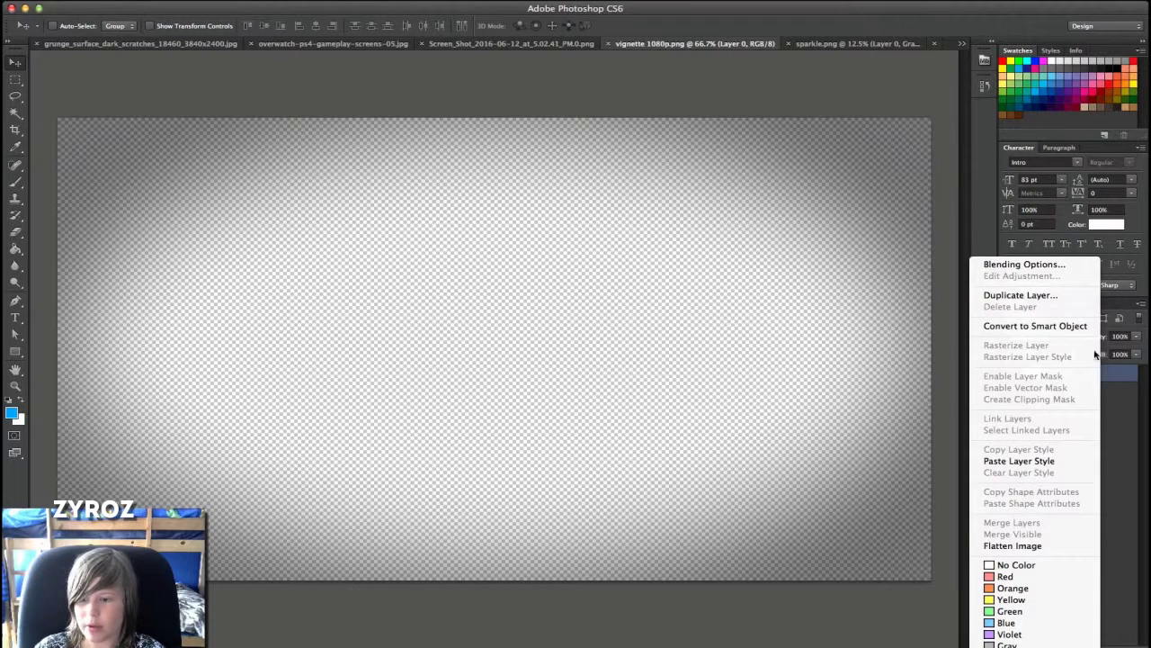
left_click(1117, 375)
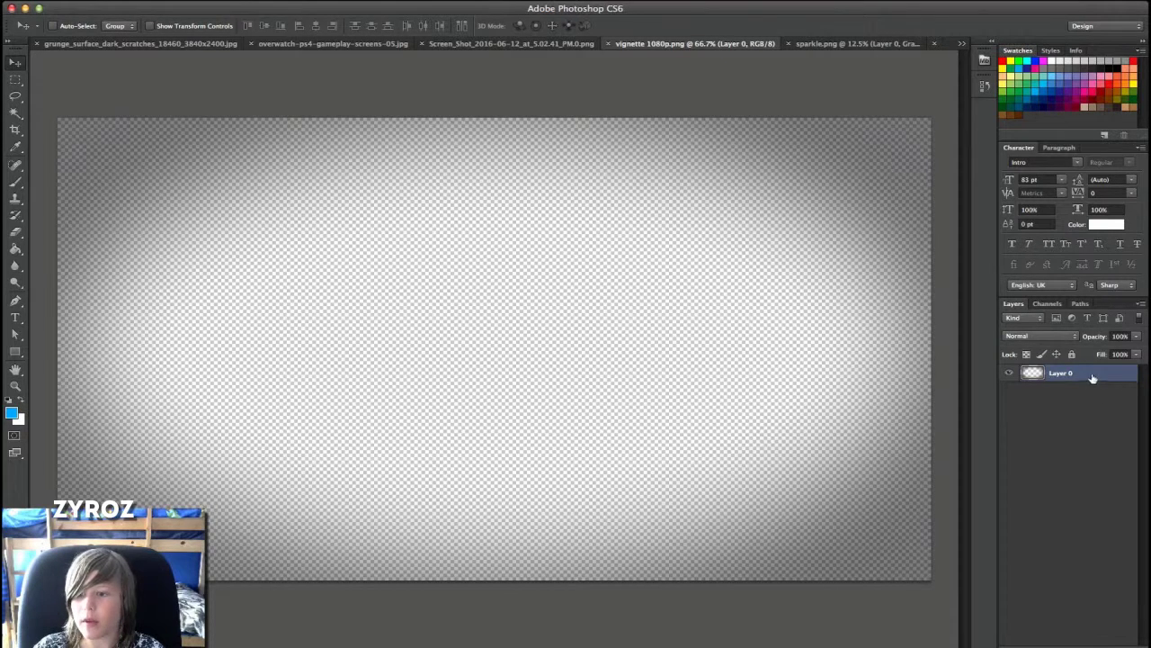
left_click(961, 43)
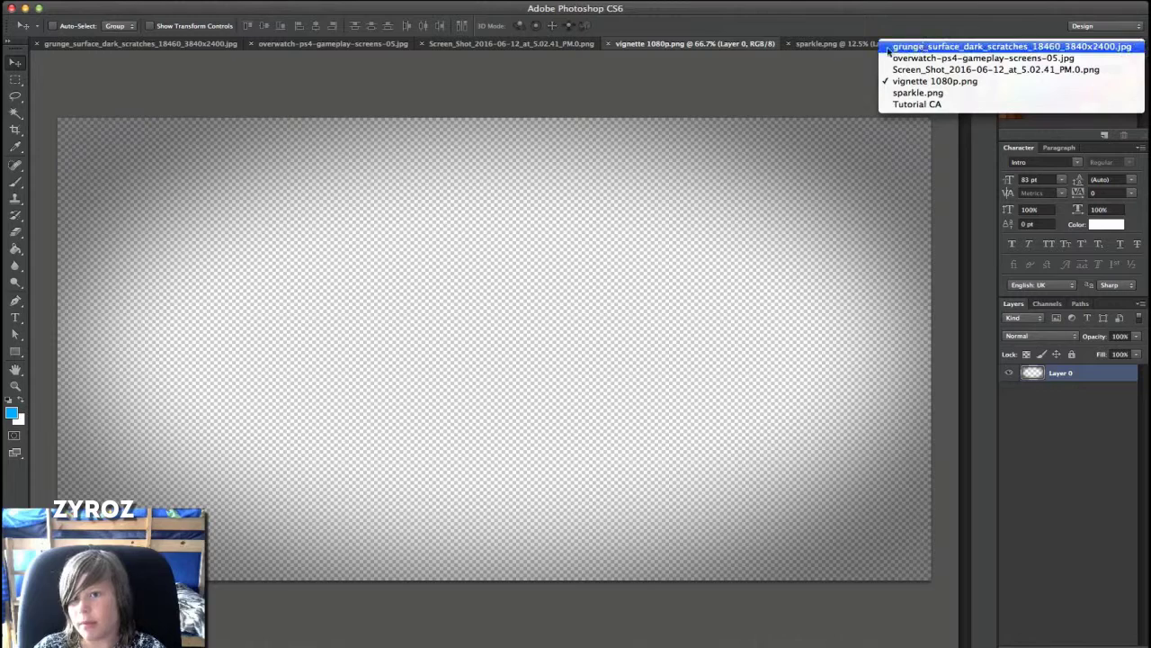
left_click(917, 103)
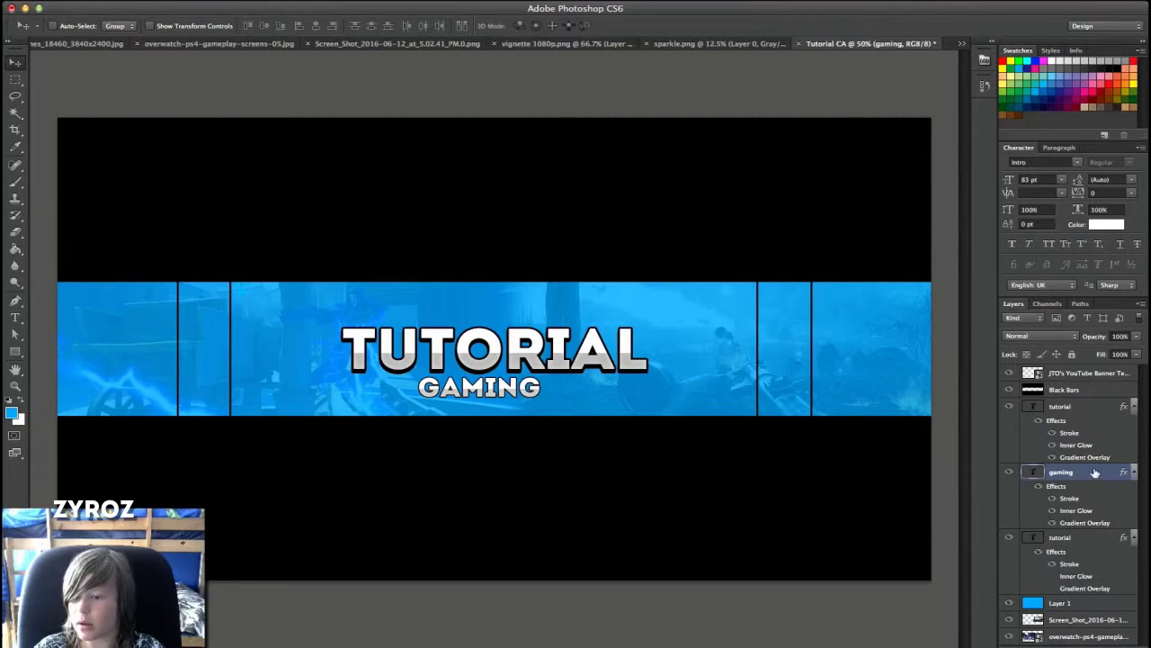
Switch to Finder, search for the vignette 1080p image and place it above the "gaming" layer in the Tutorial CA document.
mouse_move(630, 646)
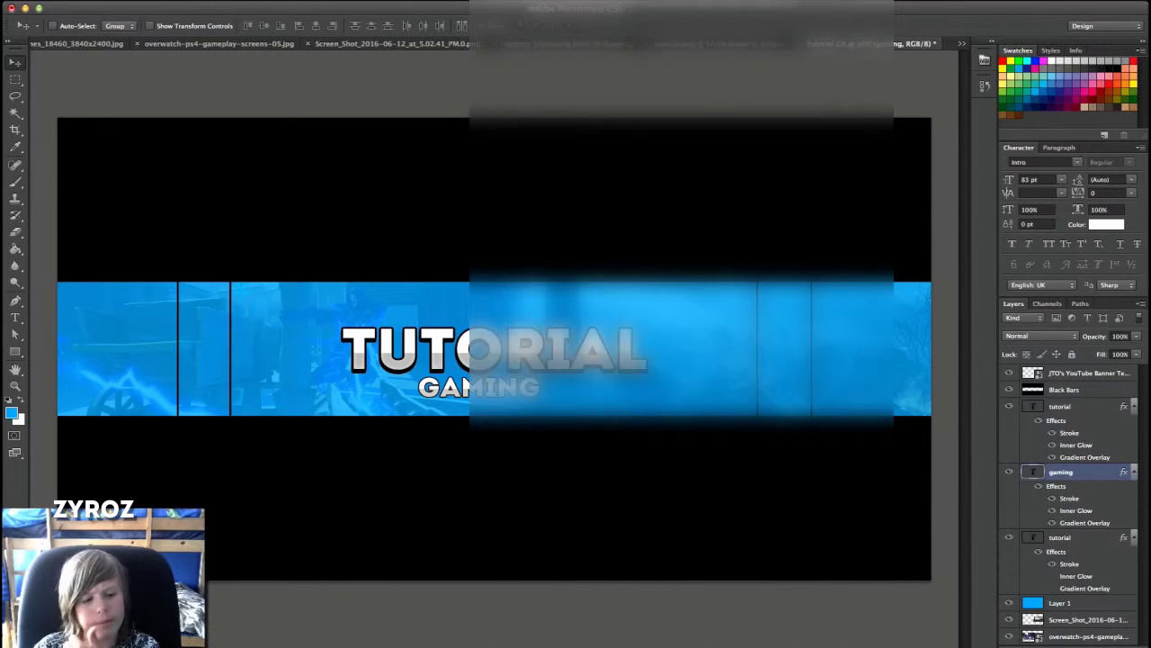
mouse_move(45, 645)
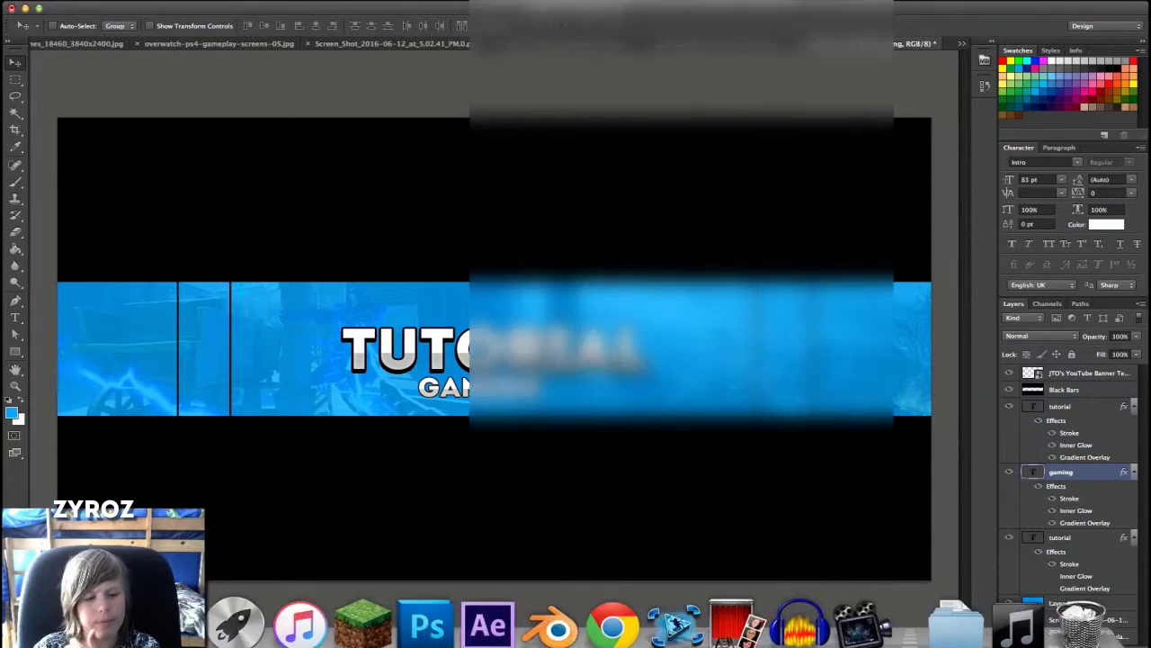
left_click(45, 624)
left_click(832, 26)
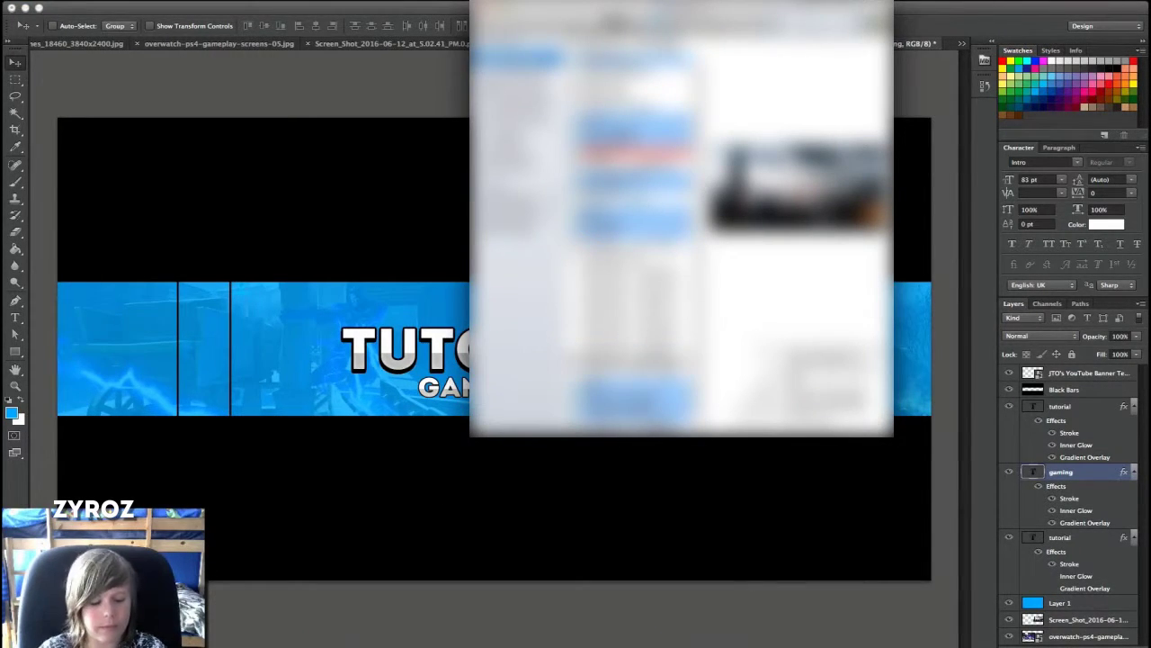
type("over")
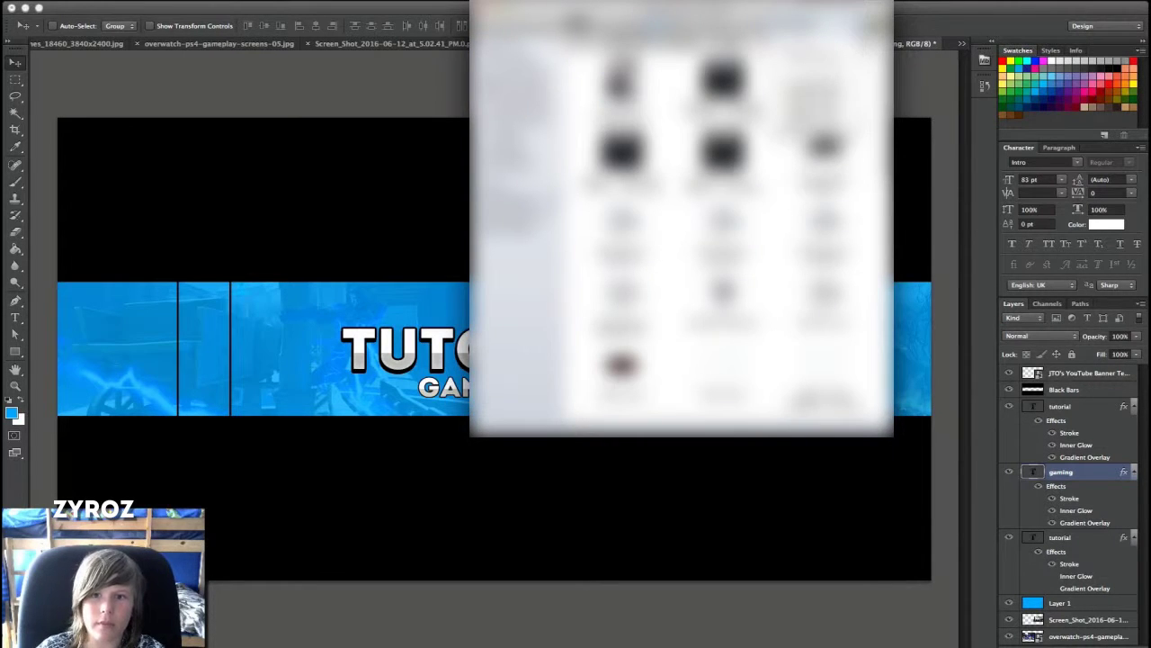
scroll(724, 233, "down", 5)
scroll(723, 234, "down", 10)
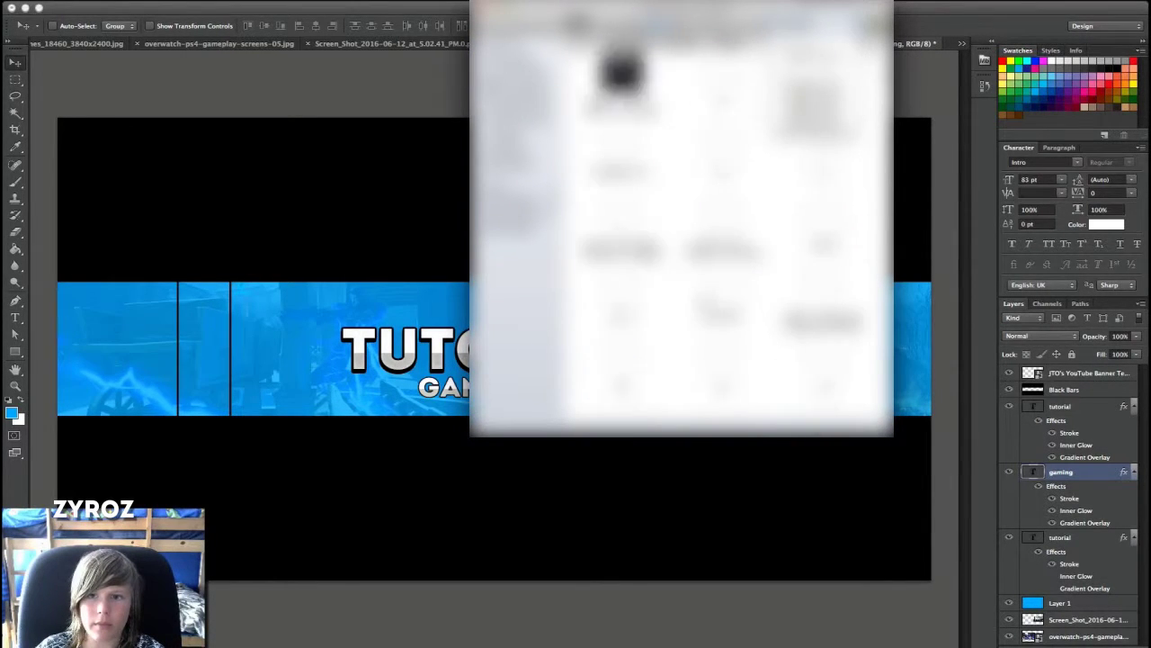
scroll(723, 234, "down", 10)
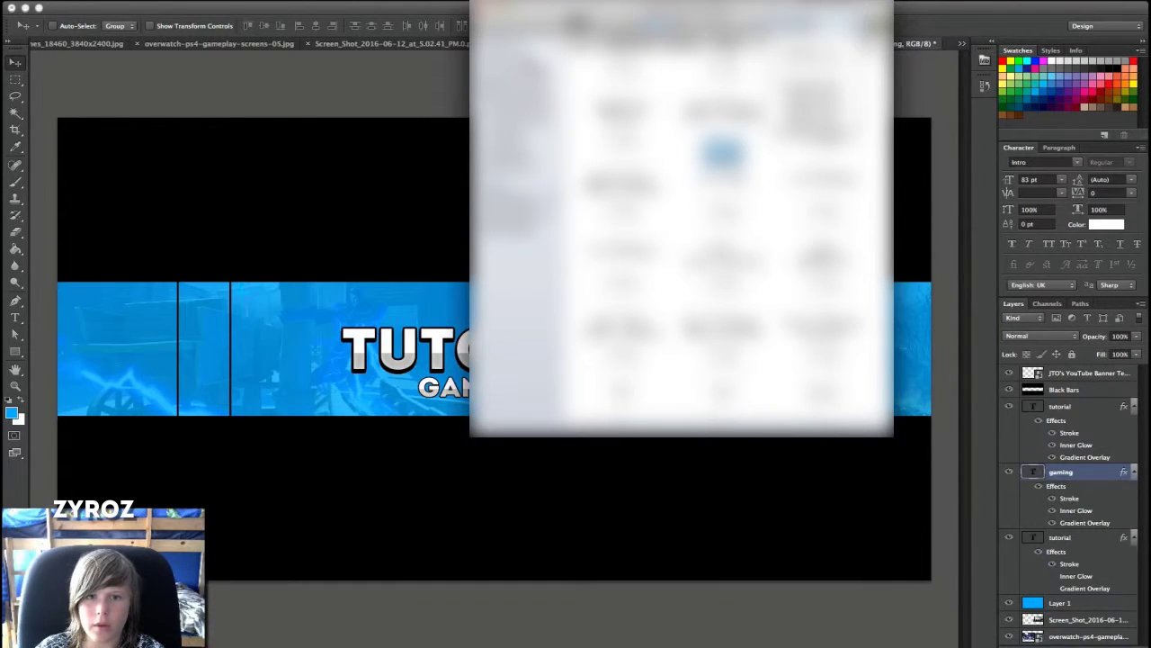
left_click(866, 27)
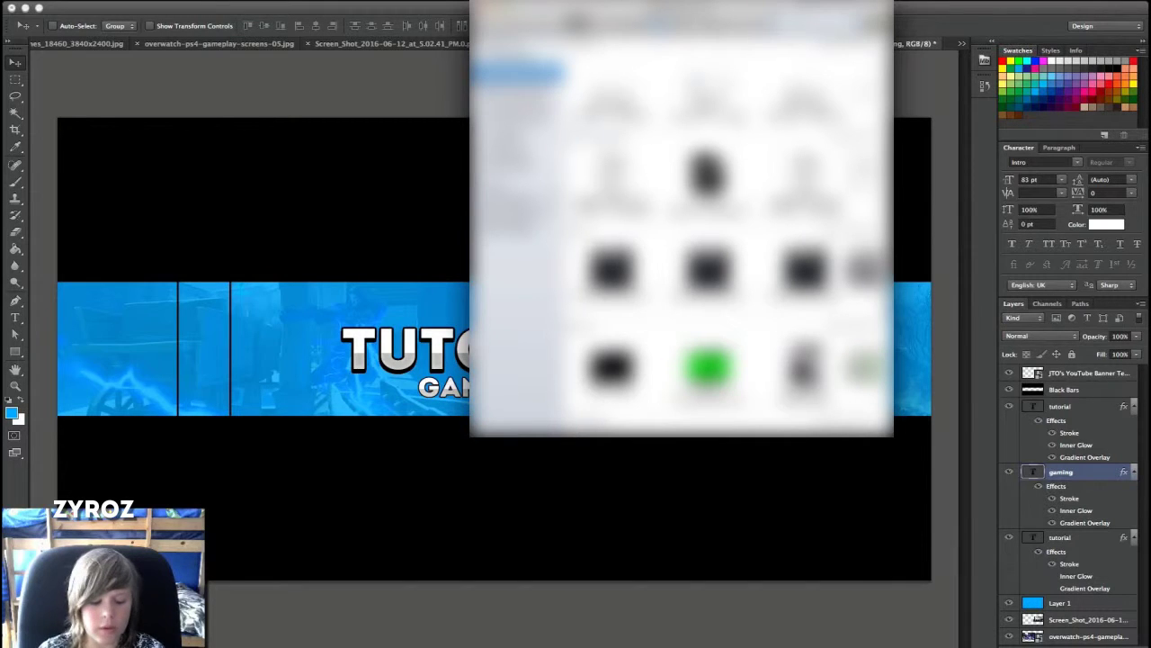
type("over")
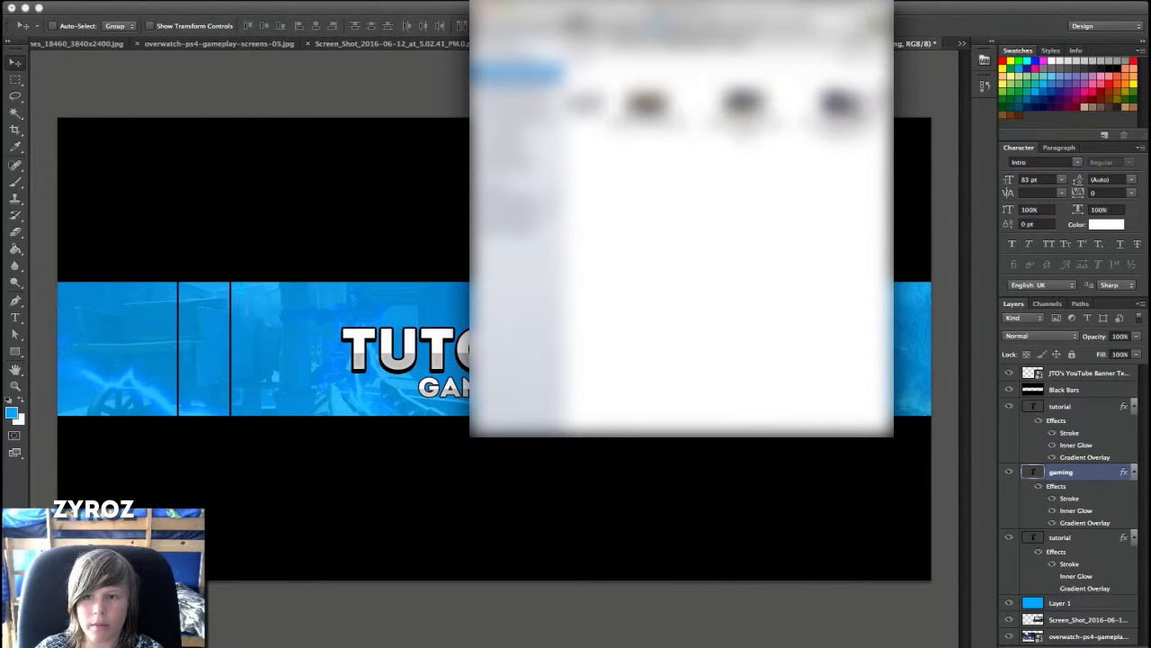
scroll(791, 117, "right", 5)
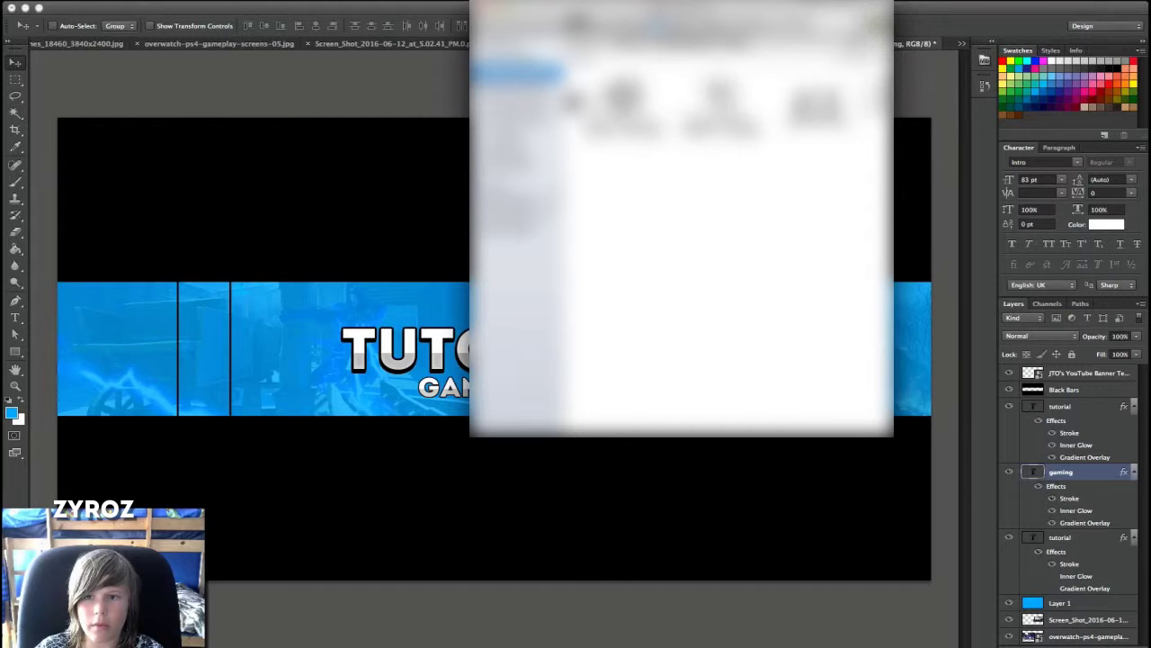
left_click(808, 105)
key("Return")
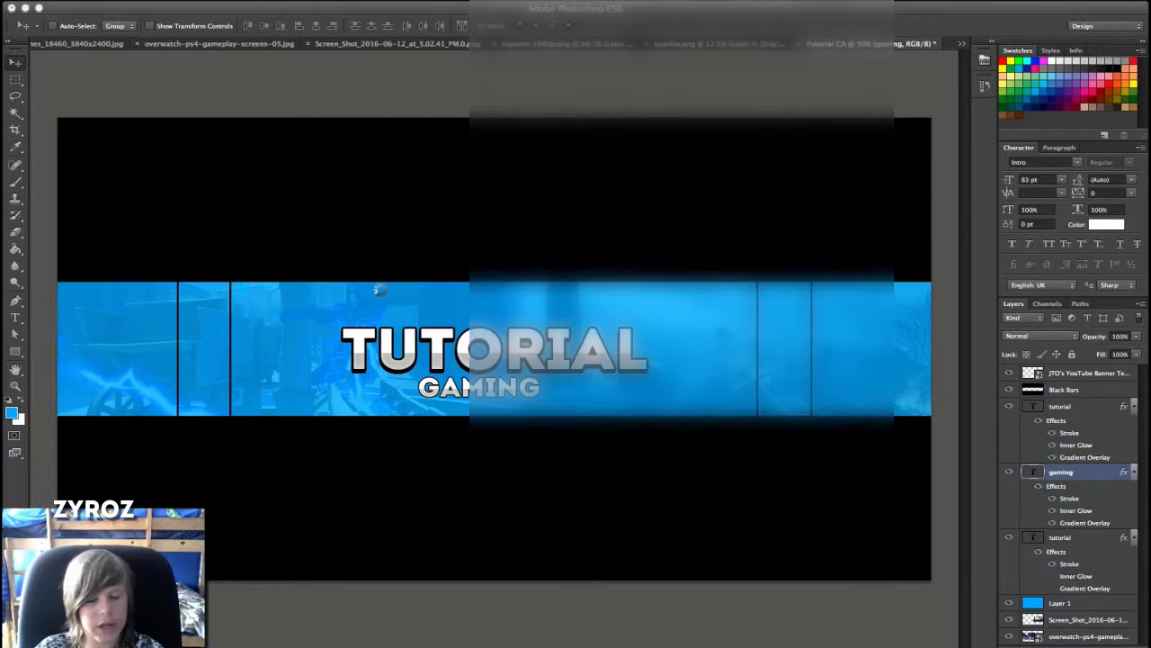
Scale the placed vignette to 133.33% so it fills the whole canvas, and apply the transform.
left_click_drag(167, 176, 57, 118)
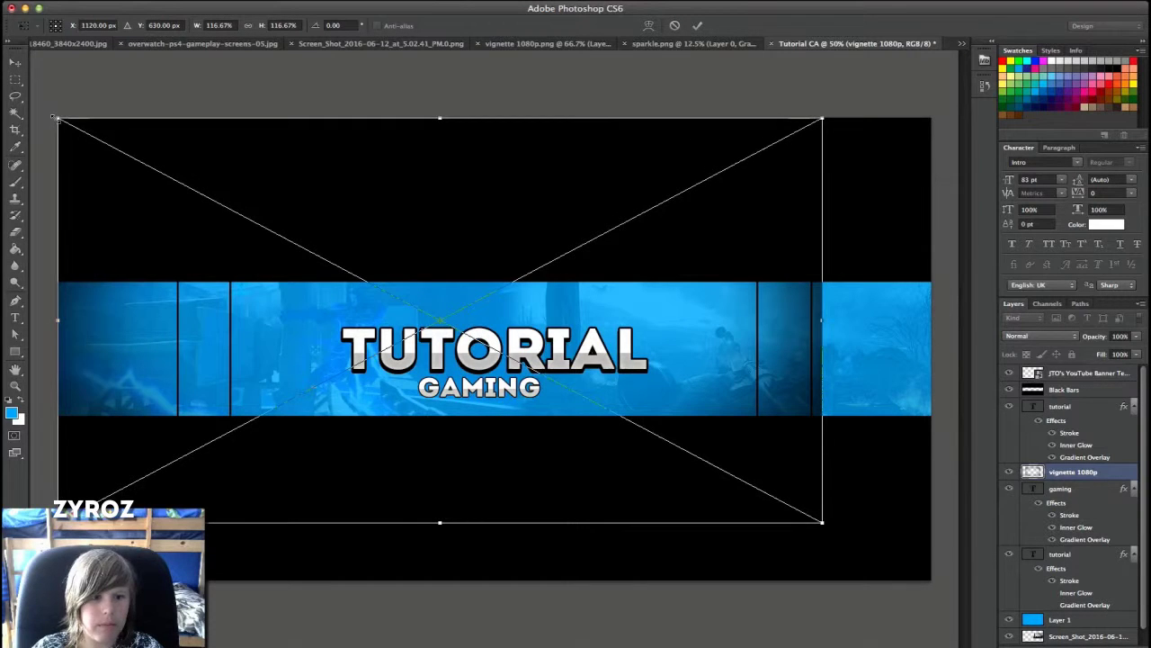
left_click_drag(821, 522, 931, 580)
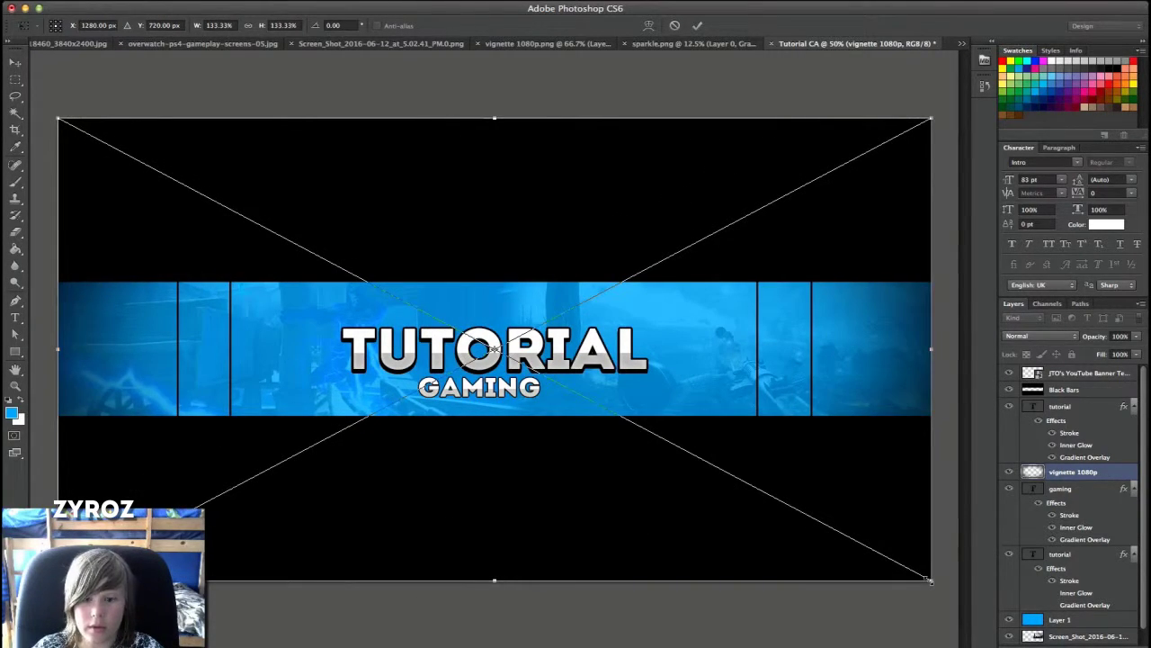
key("Return")
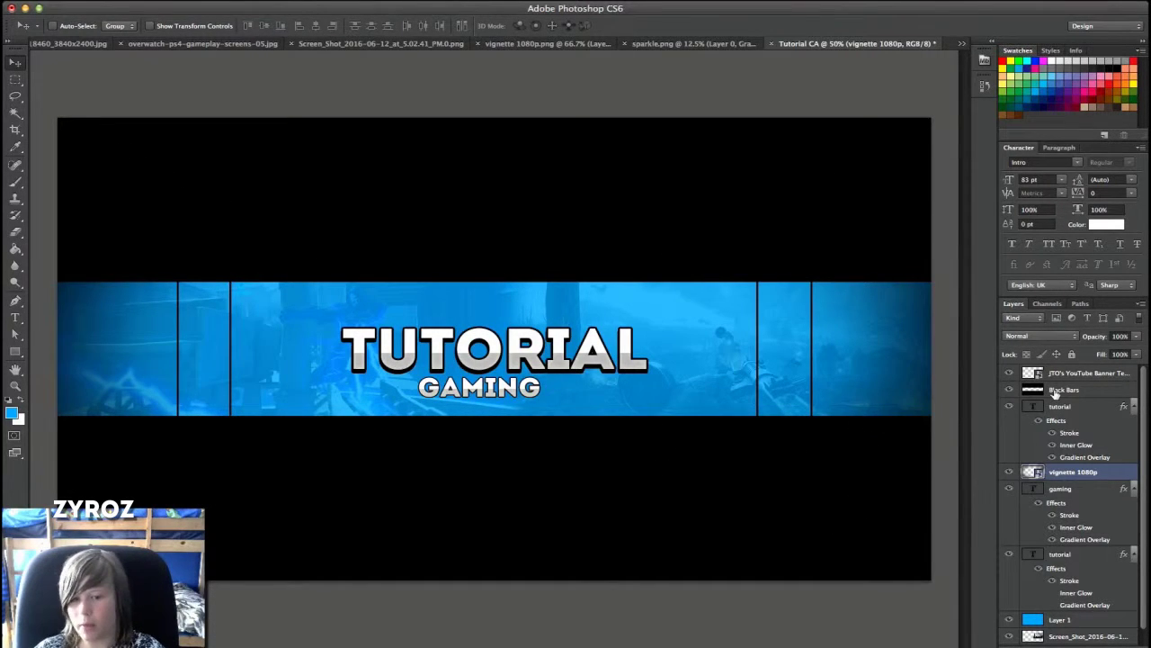
Delete the YouTube banner template layer above the Black Bars layer to remove its vertical guide lines.
scroll(1057, 553, "down", 1)
left_click(1053, 565)
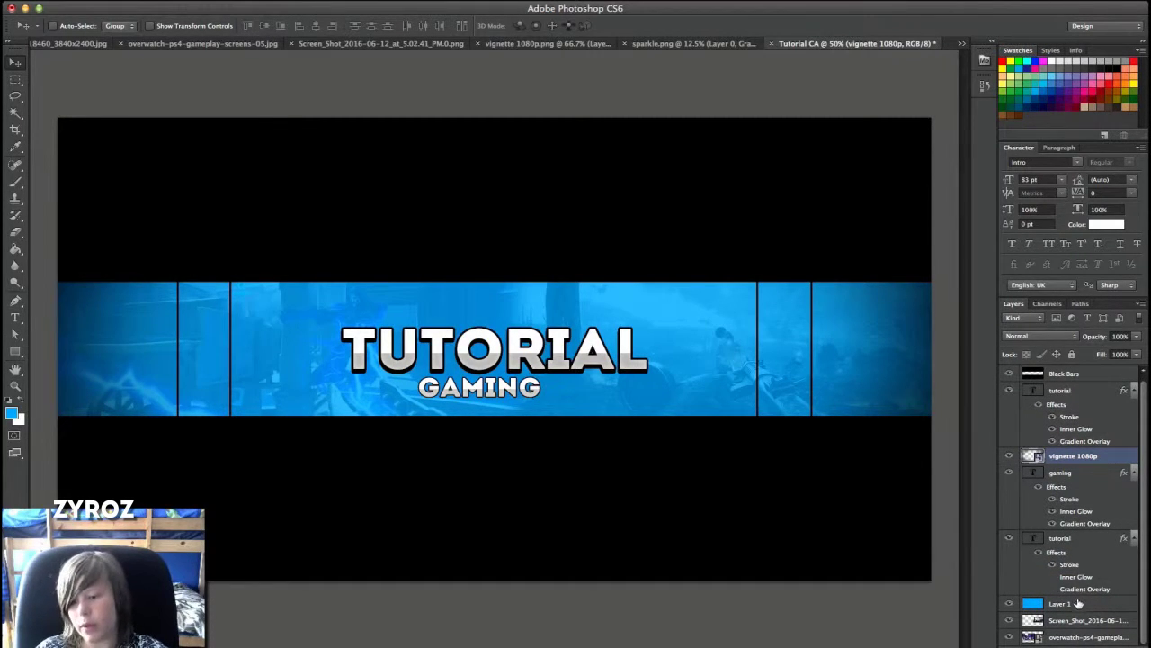
scroll(1064, 457, "up", 1)
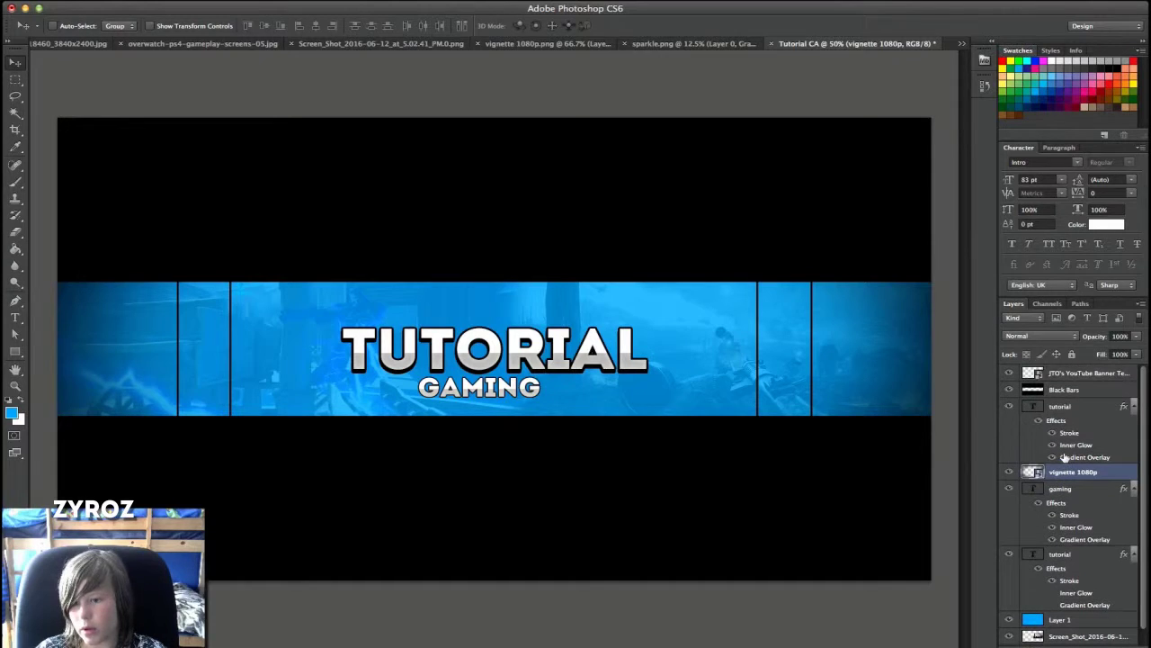
left_click(1089, 372)
key("Delete")
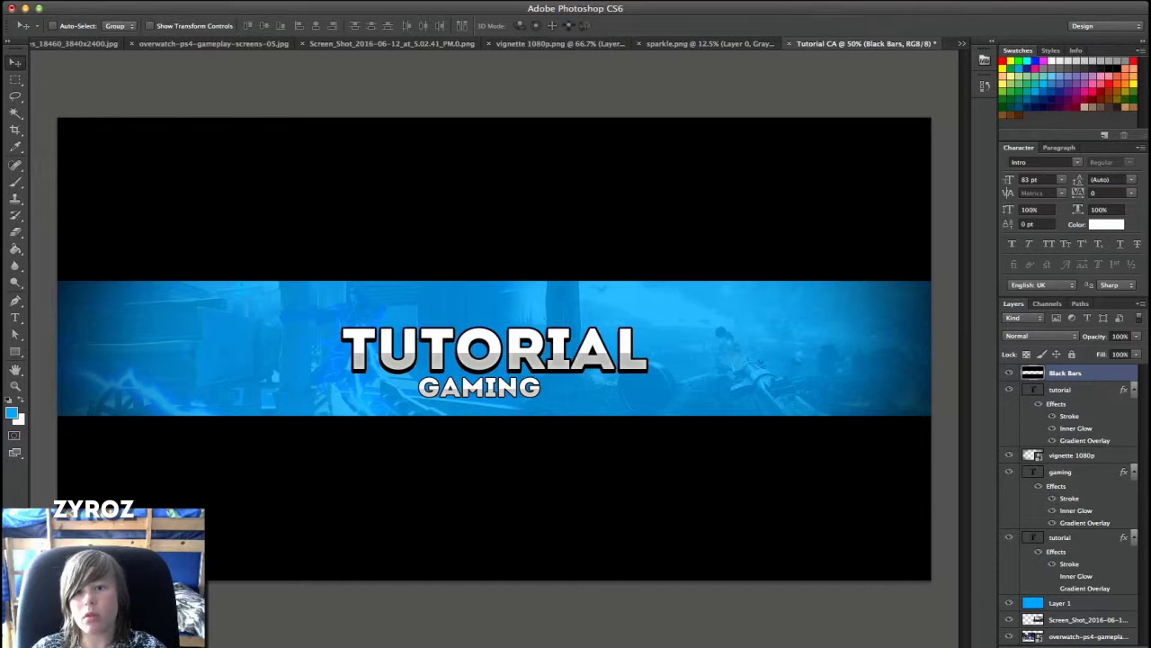
left_click(823, 1)
left_click(773, 9)
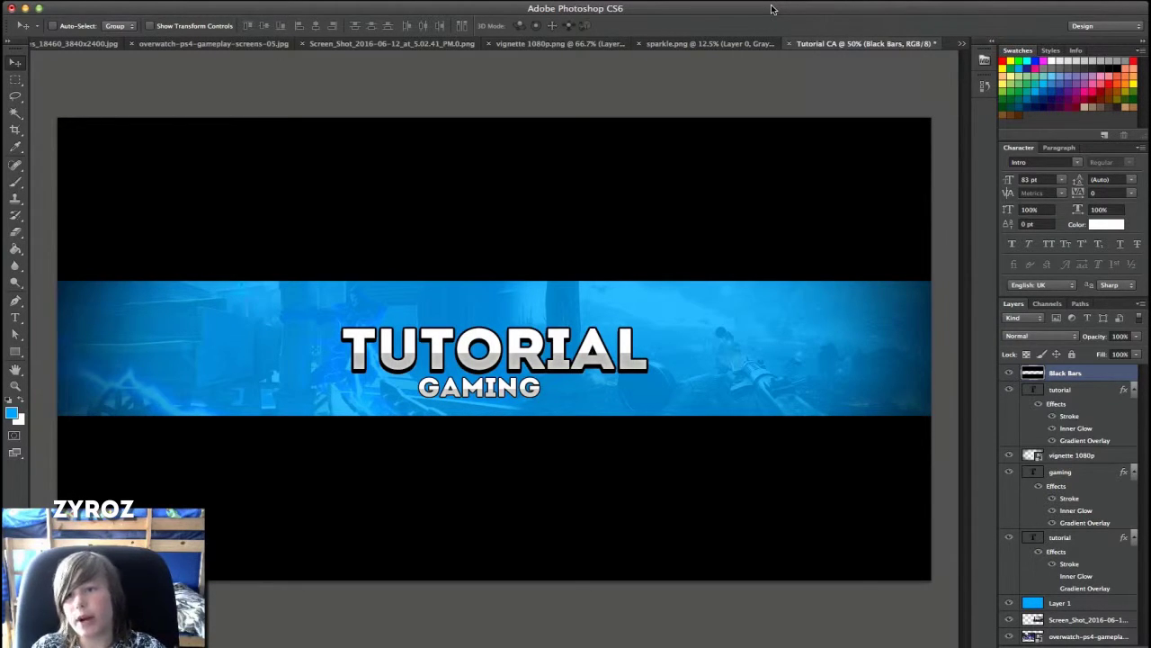